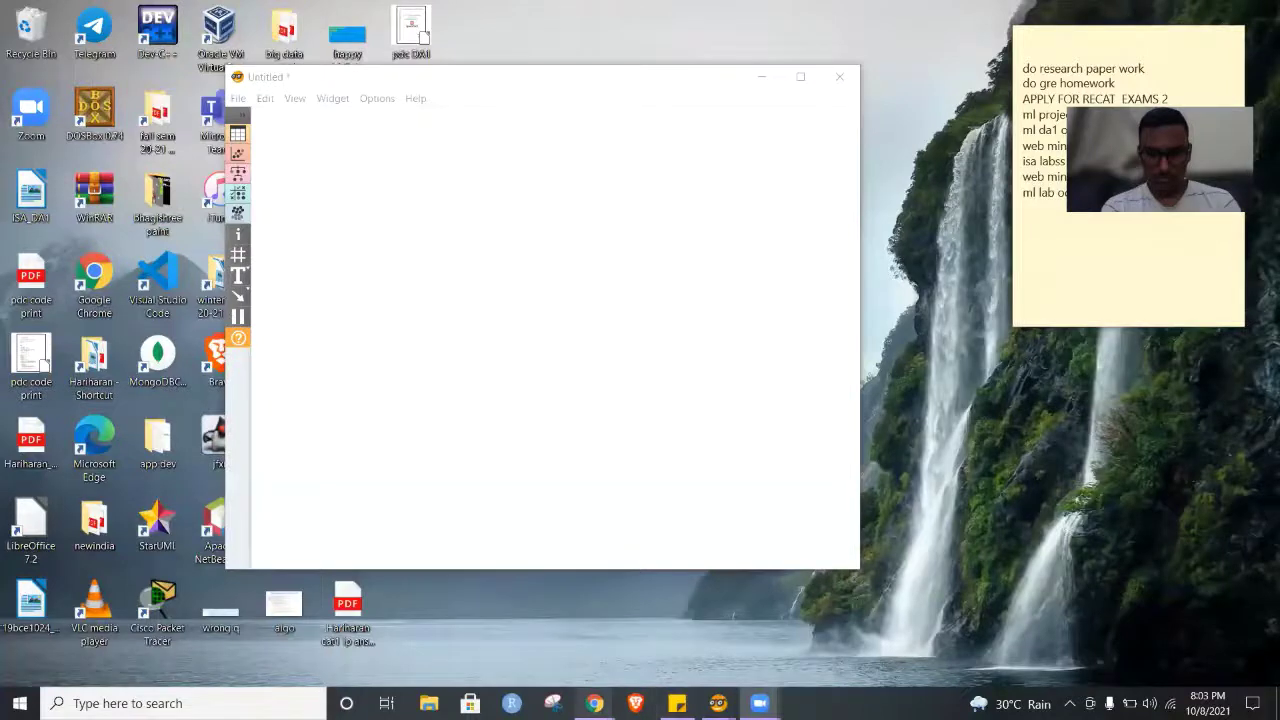
- Switch to the browser's Orange Data Mining download page and review the Linux, macOS and Windows installation options
mouse_move(595, 703)
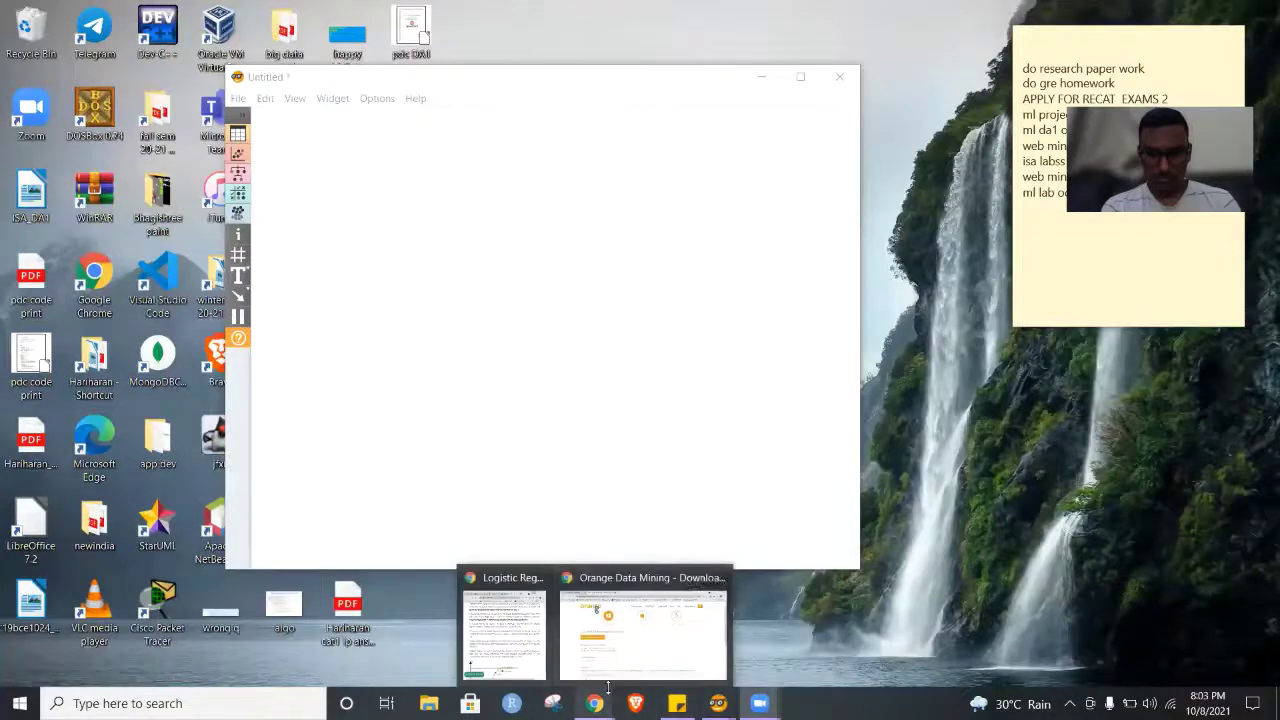
left_click(631, 643)
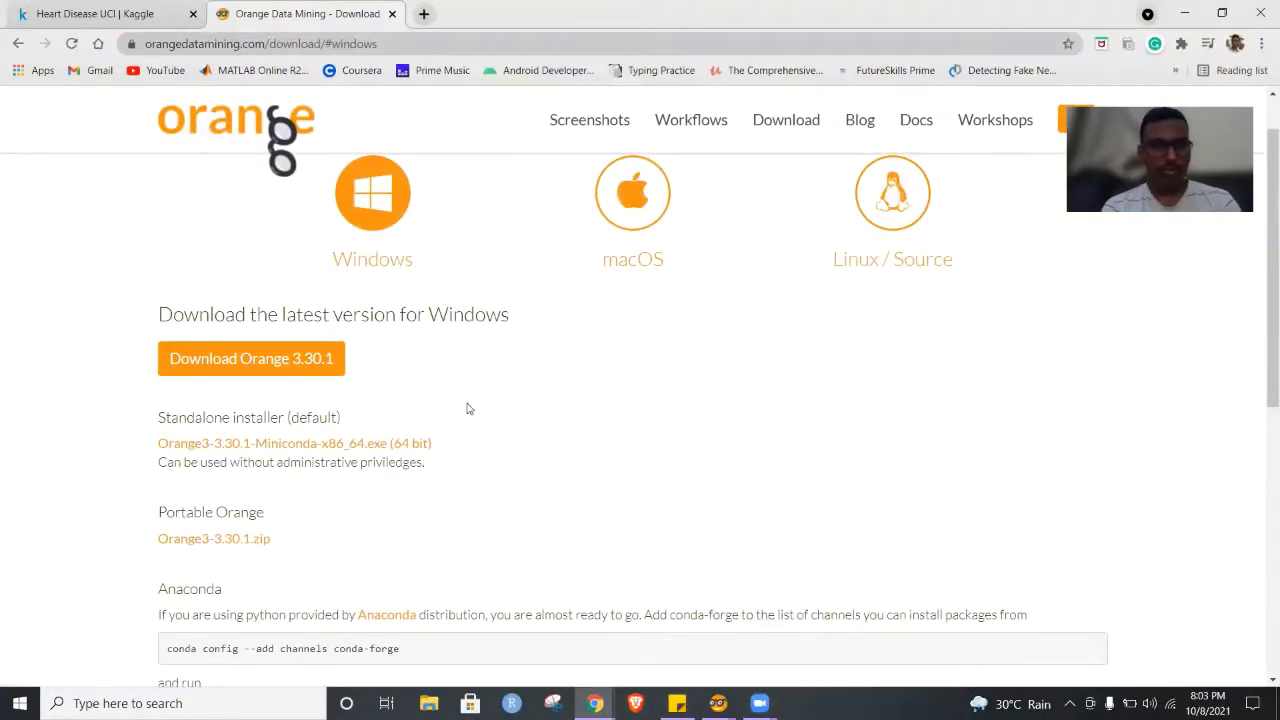
scroll(466, 408, "up", 1)
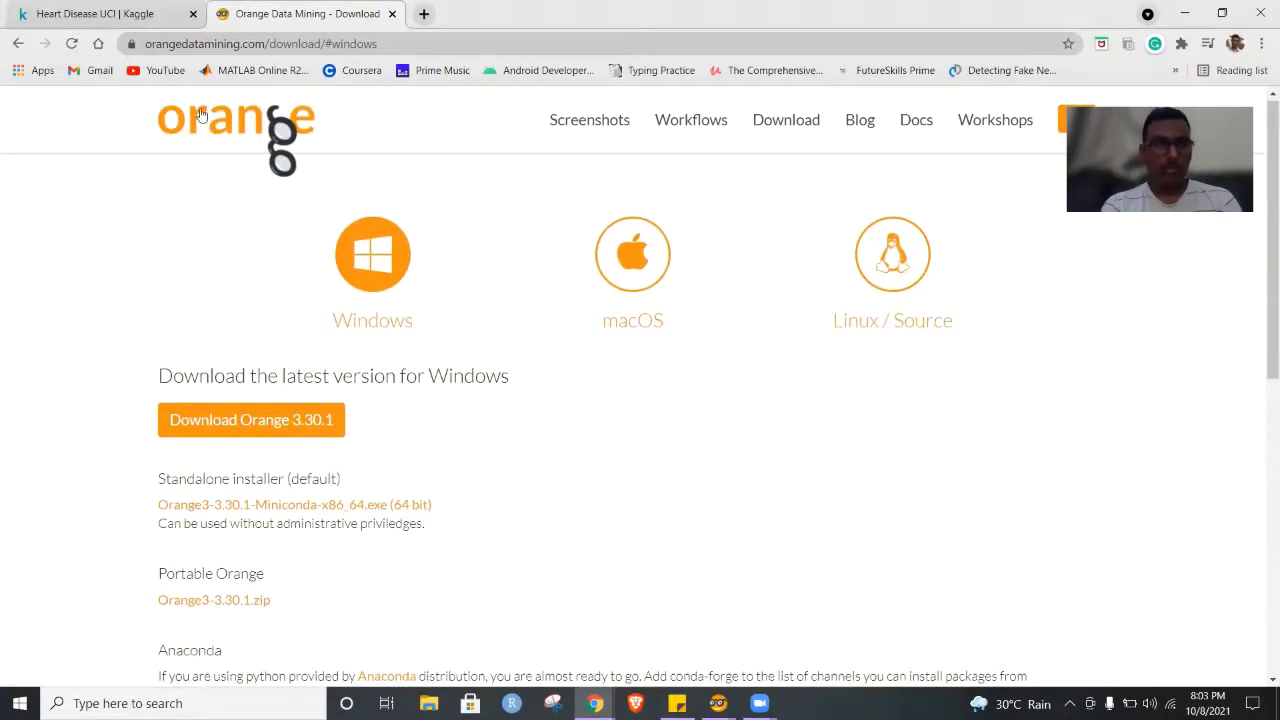
scroll(449, 441, "down", 1)
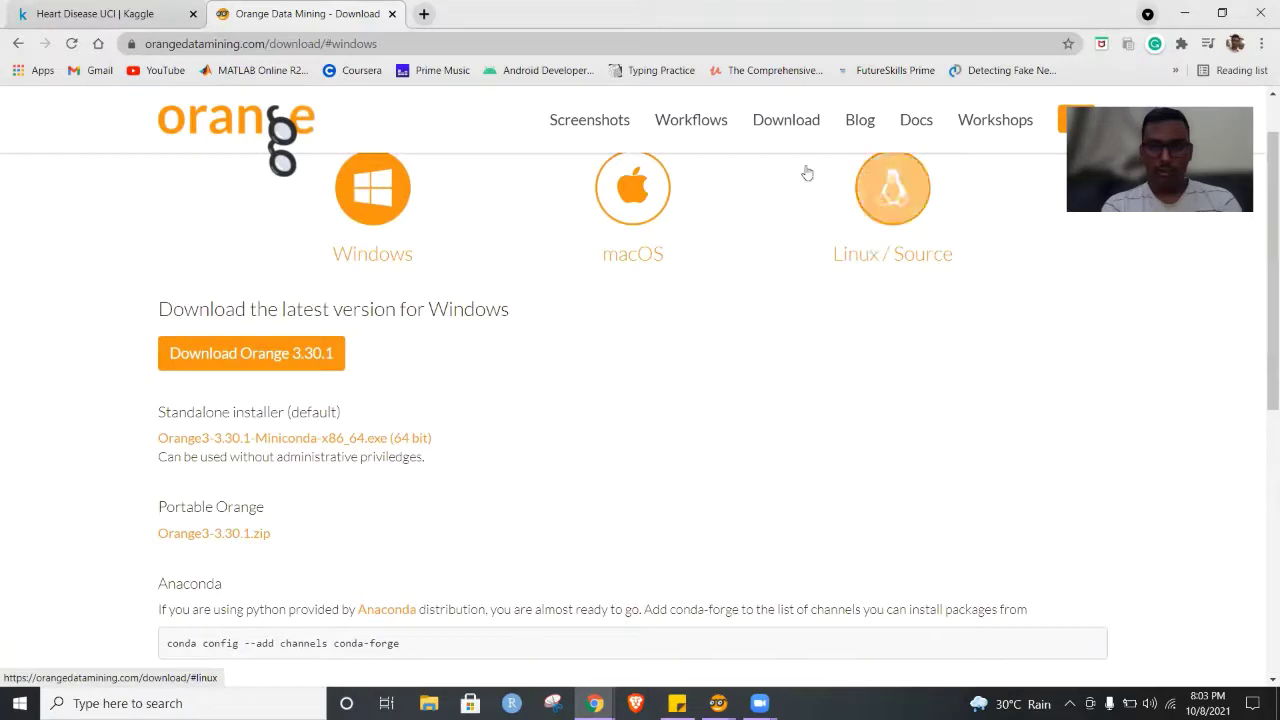
left_click(897, 197)
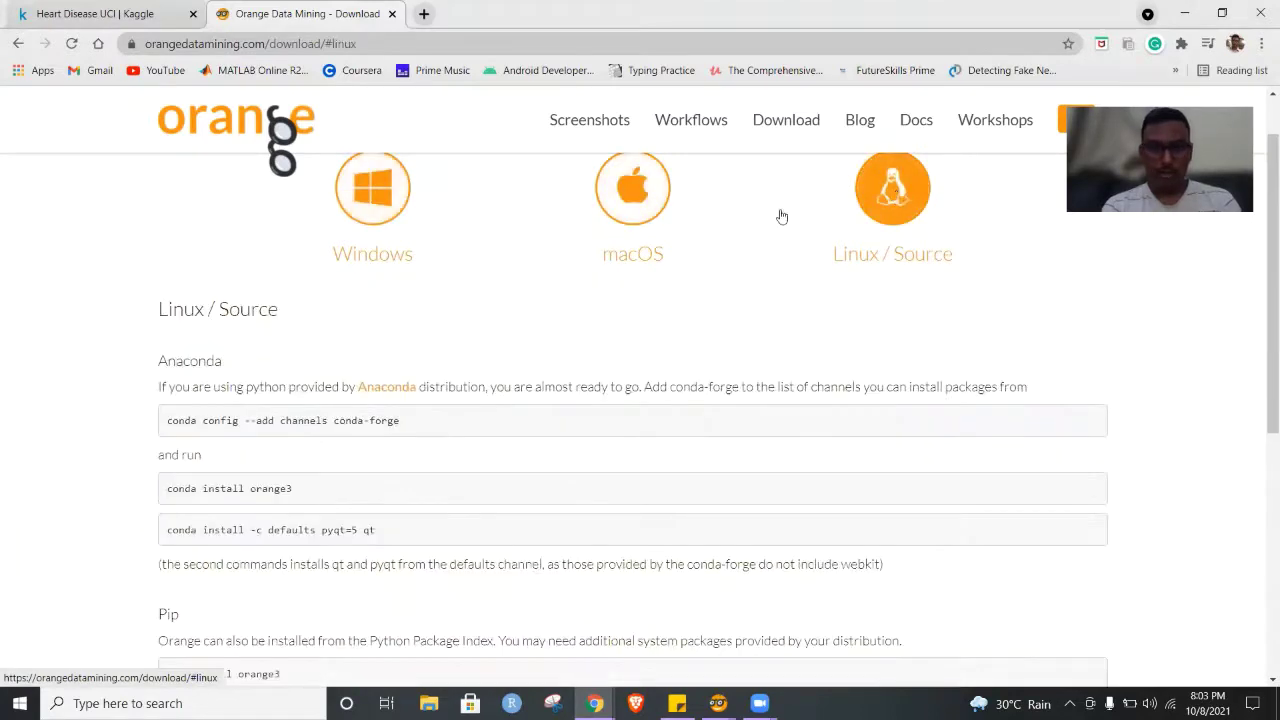
left_click(652, 215)
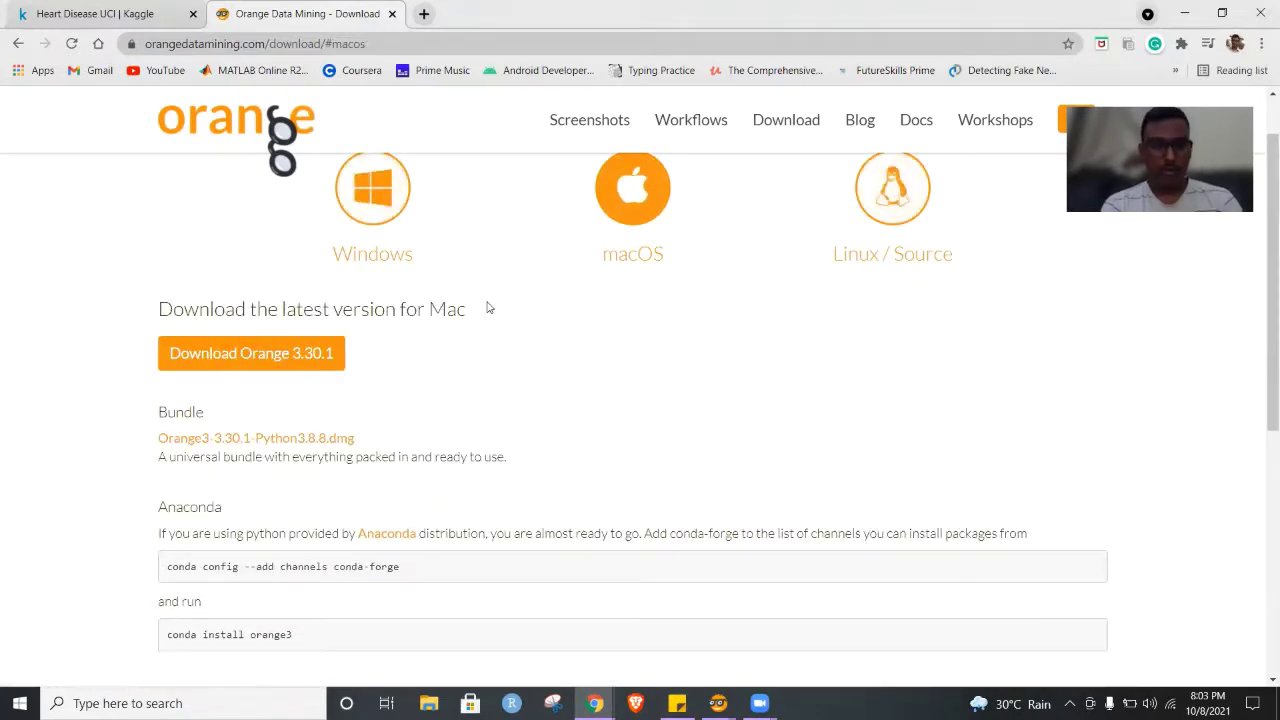
scroll(488, 308, "up", 1)
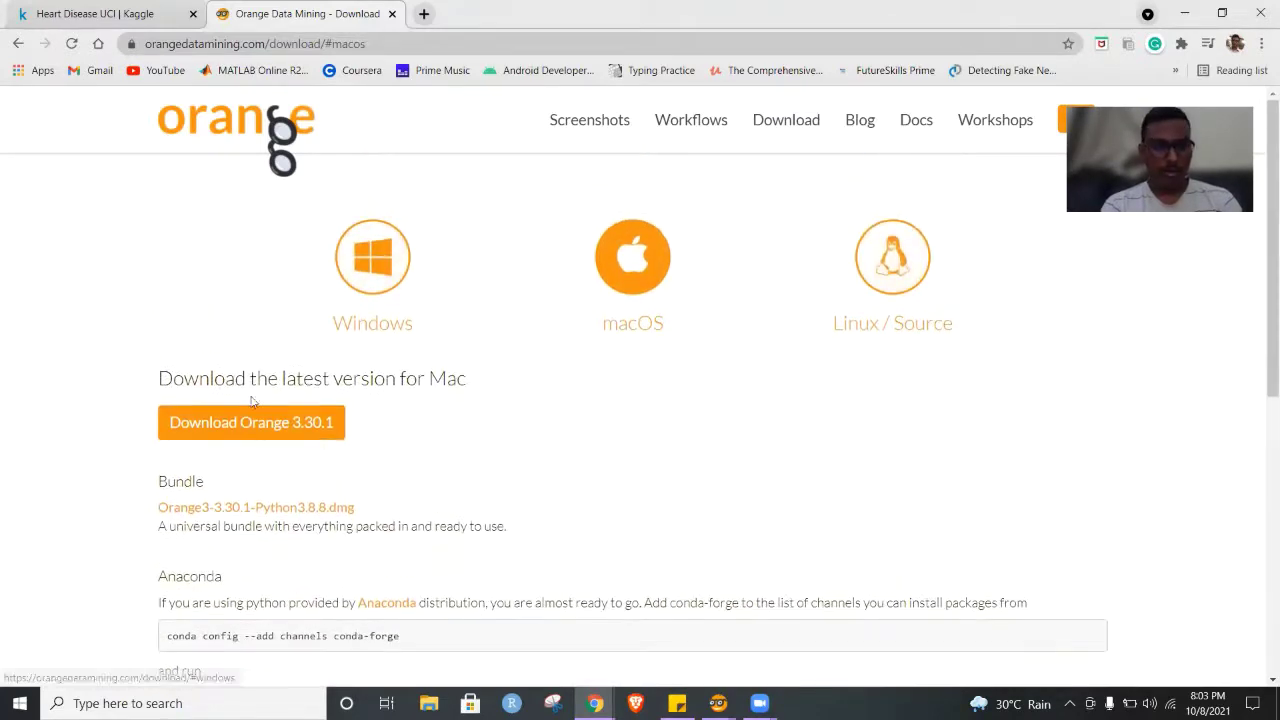
left_click(363, 296)
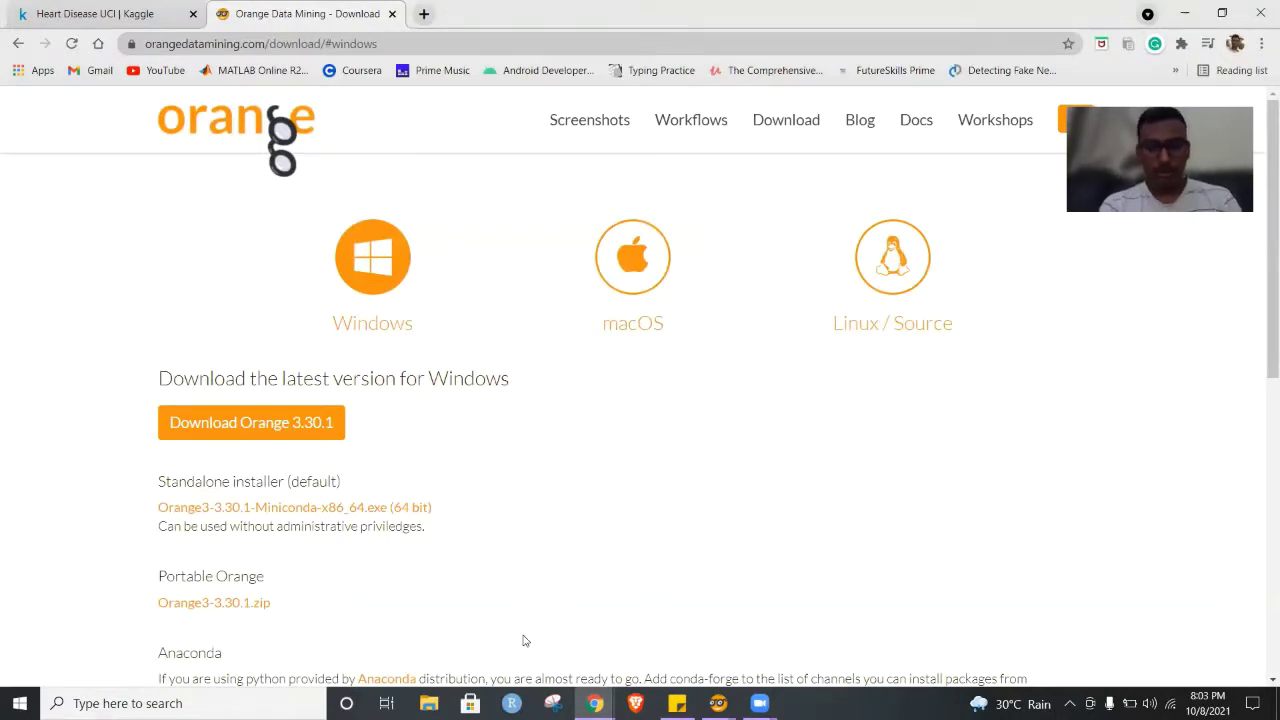
- Switch to the untitled Orange workflow and place a File widget near the upper-left of the canvas
mouse_move(718, 703)
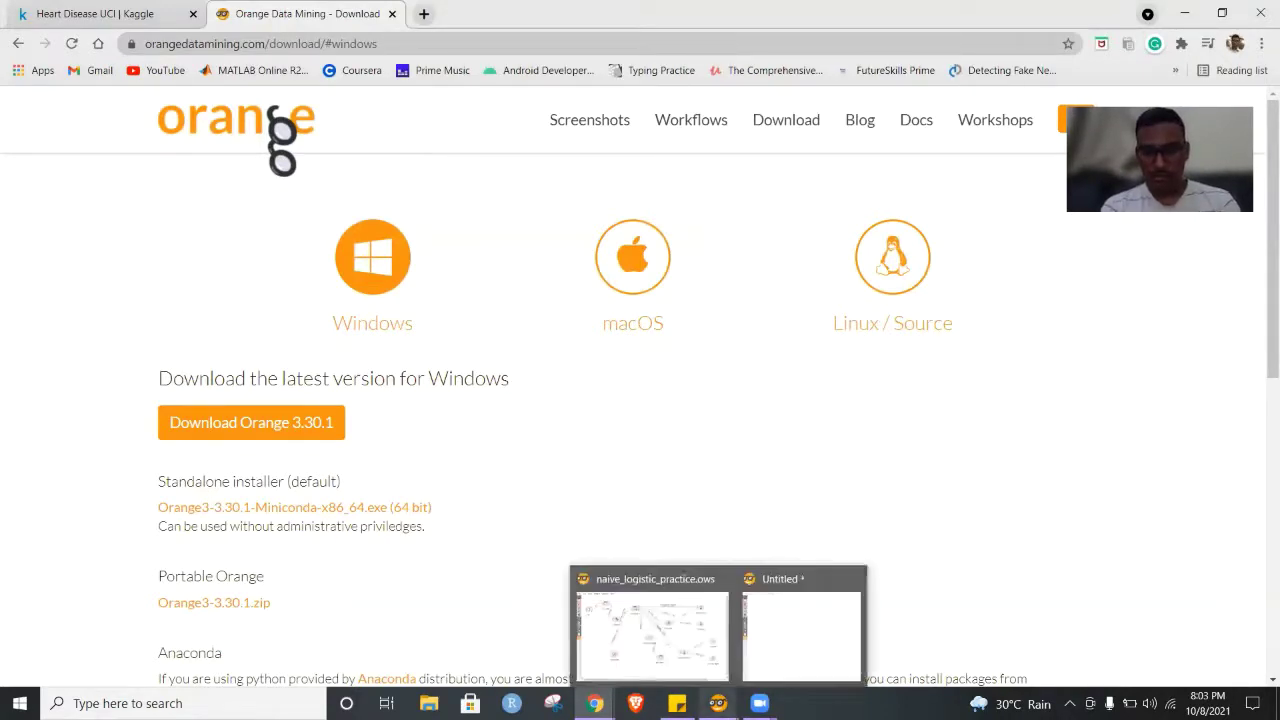
left_click(760, 631)
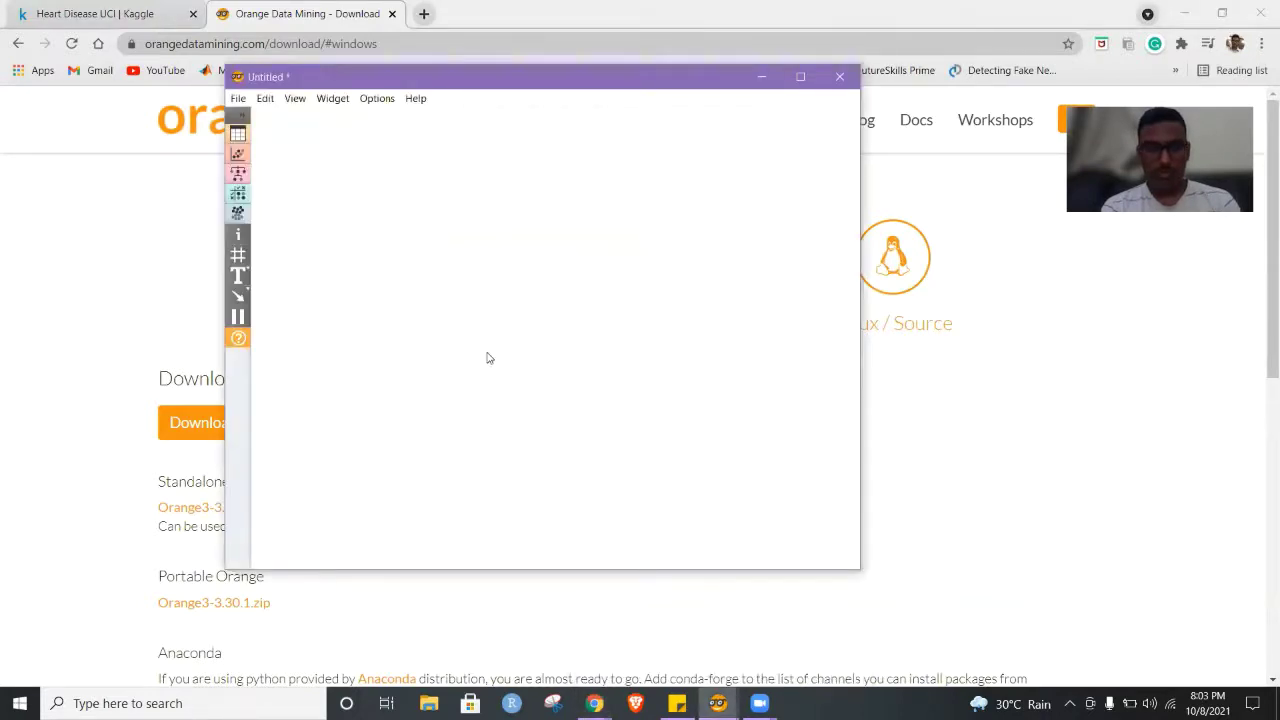
left_click_drag(540, 87, 551, 87)
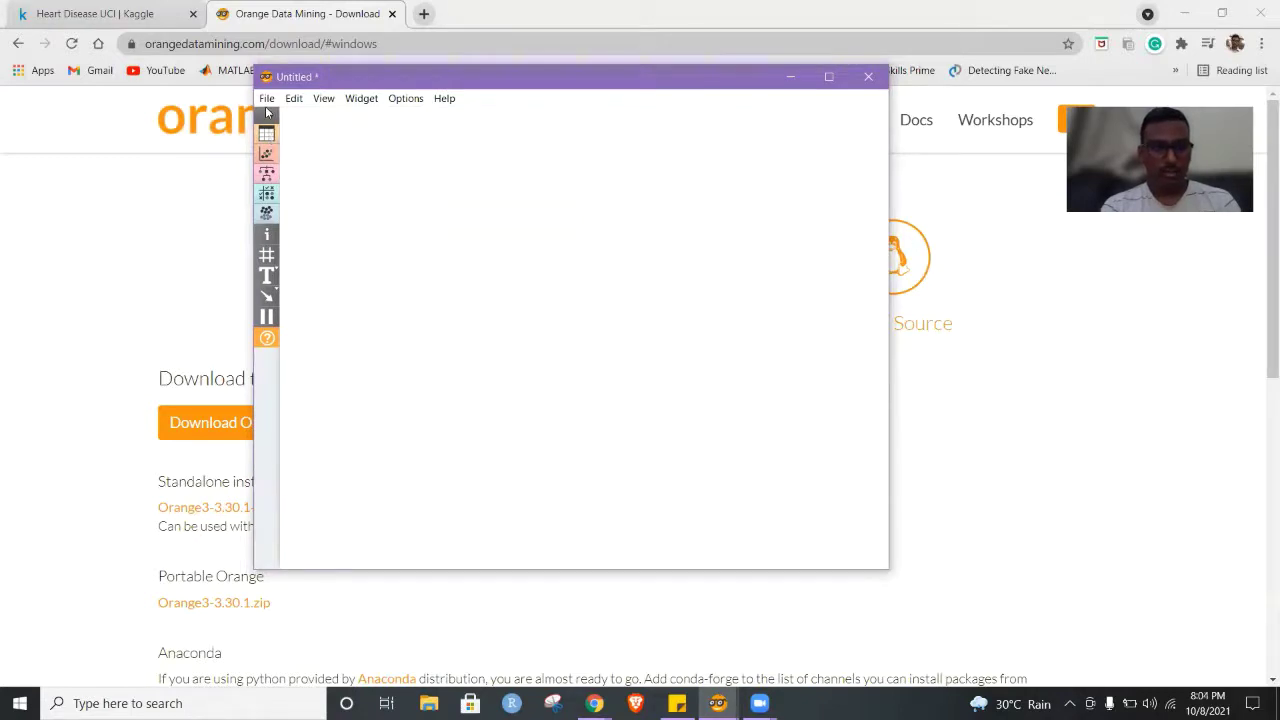
right_click(347, 135)
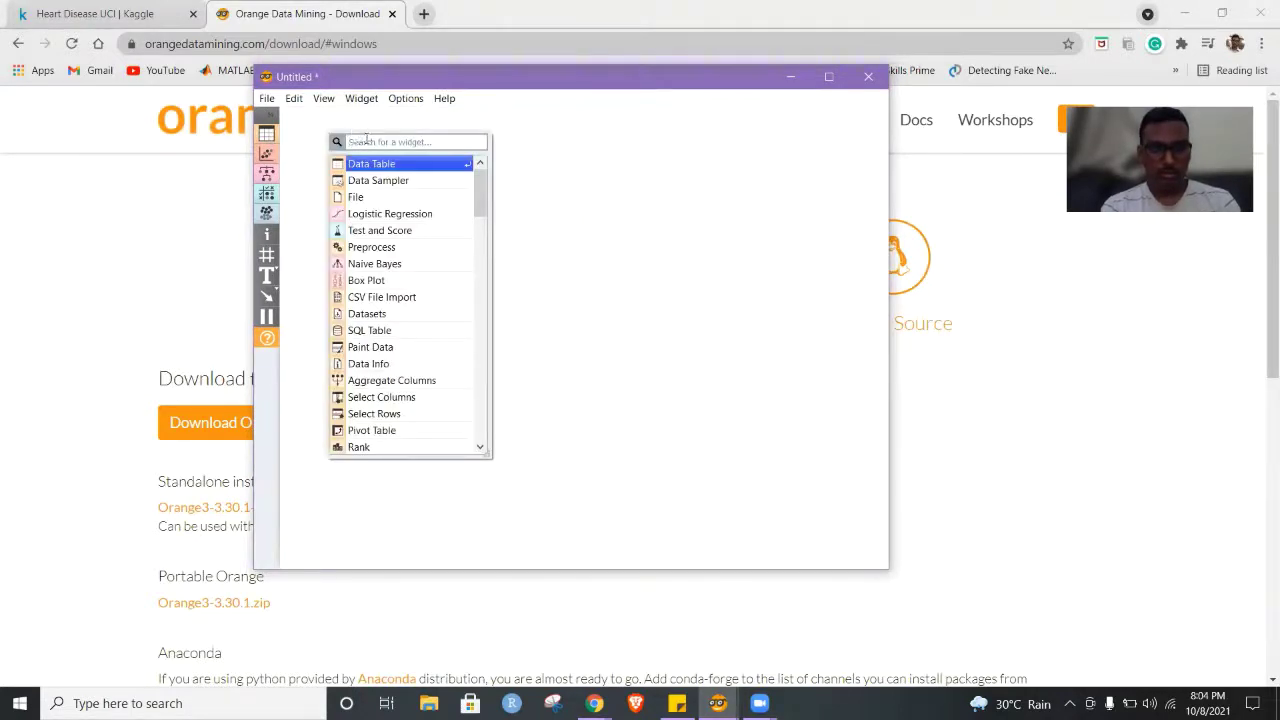
left_click(390, 197)
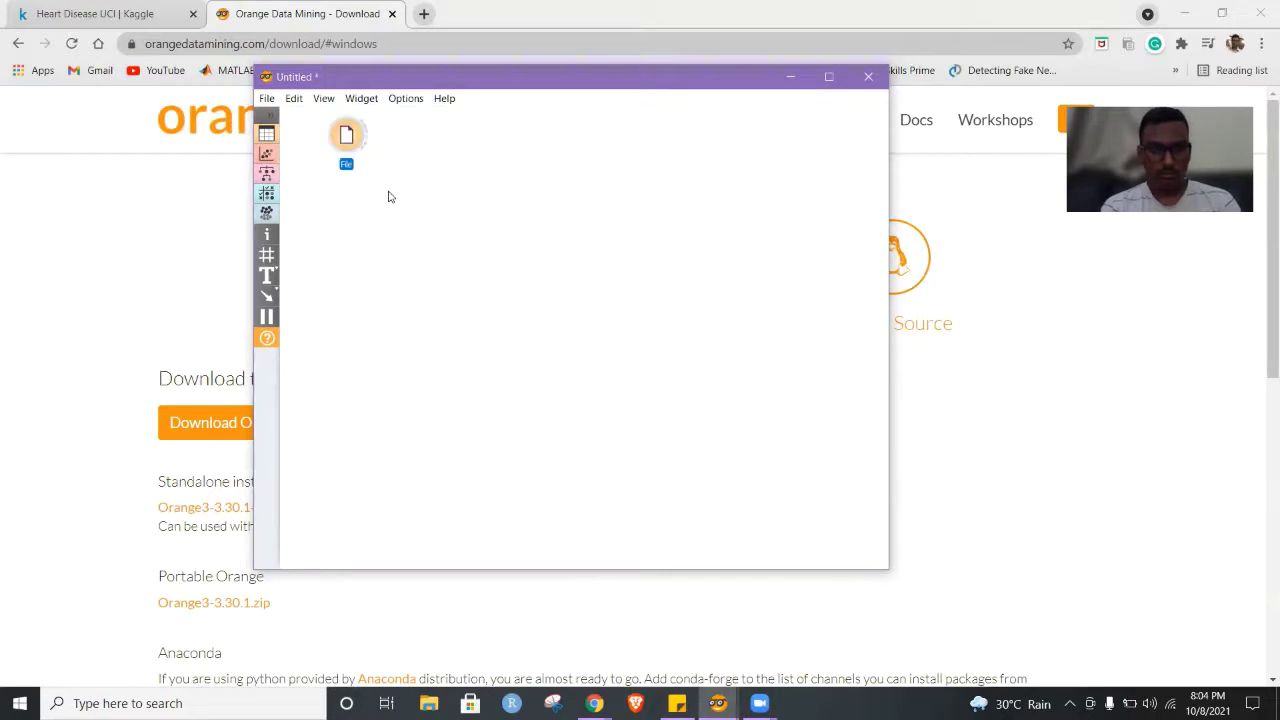
left_click_drag(346, 140, 366, 210)
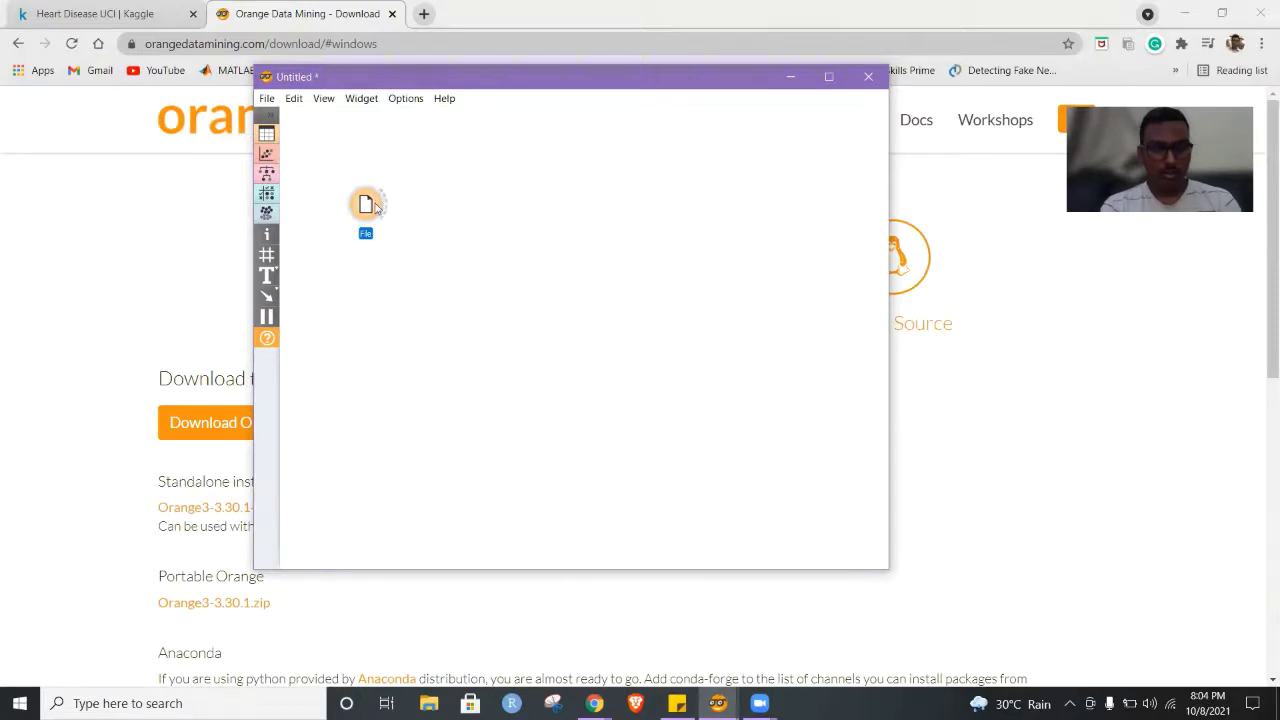
- Open the File widget and choose heart_disease.tab as its source file
double_click(366, 205)
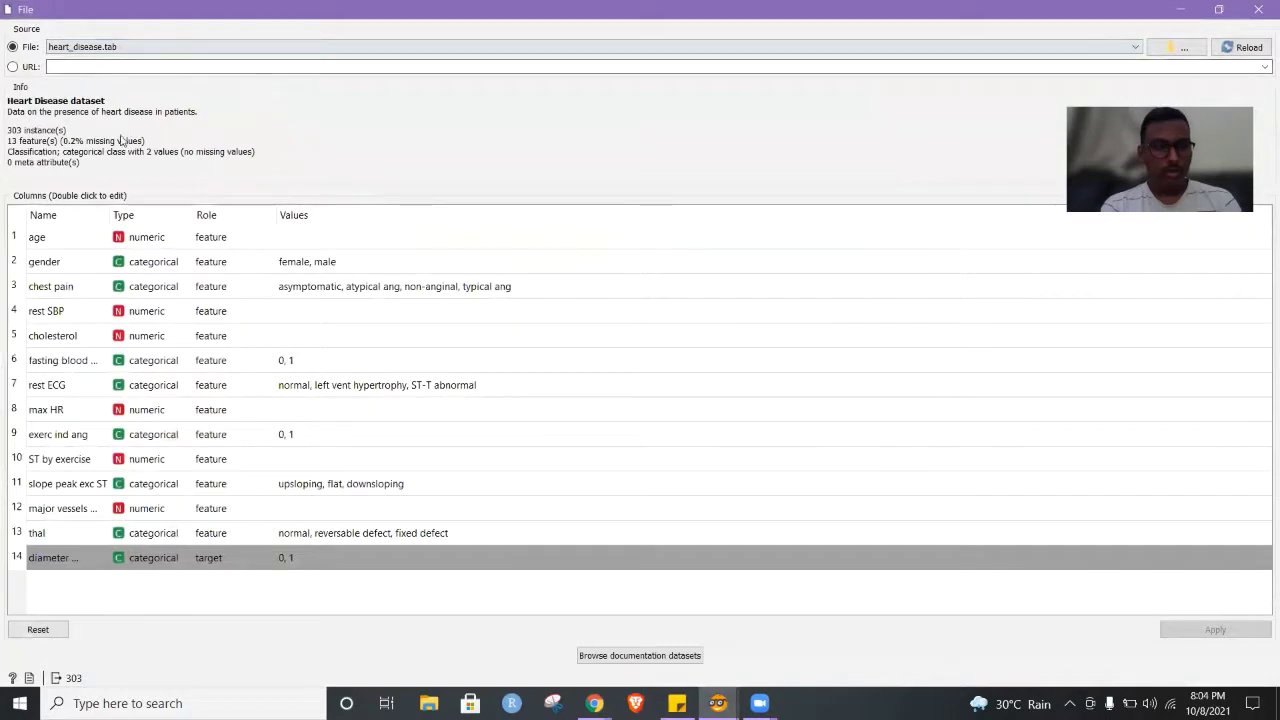
left_click(1220, 10)
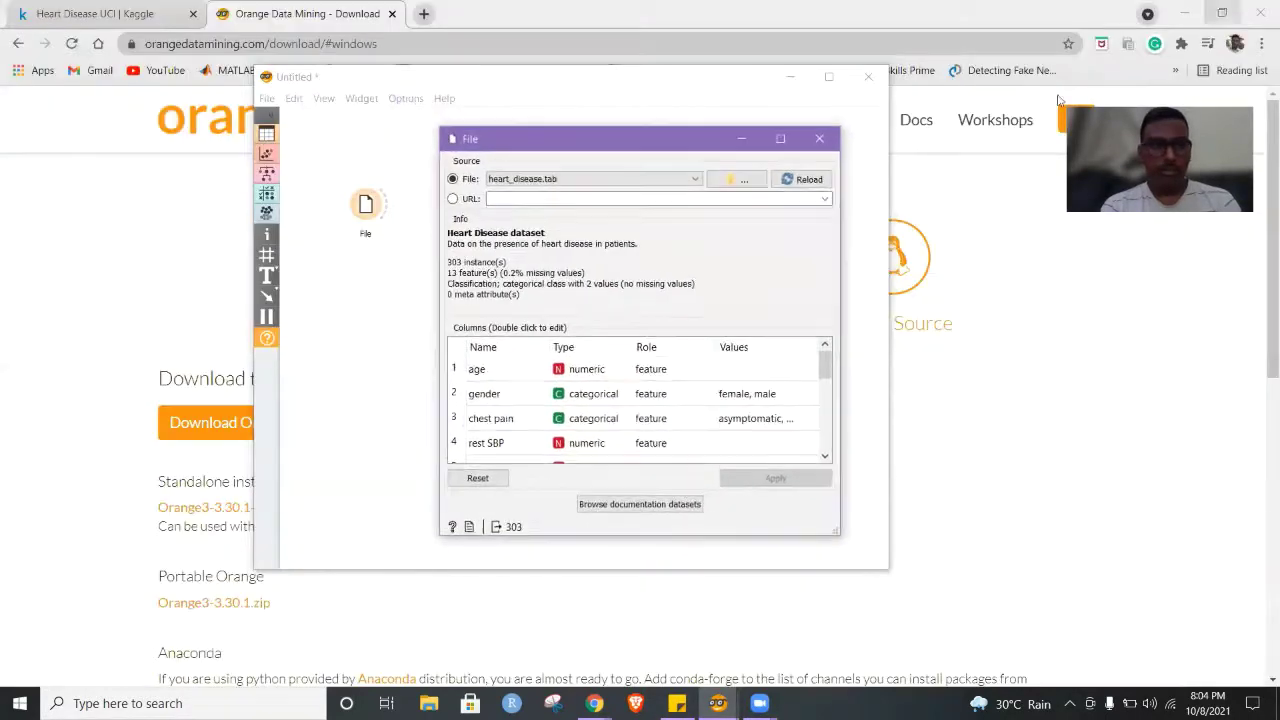
left_click(692, 180)
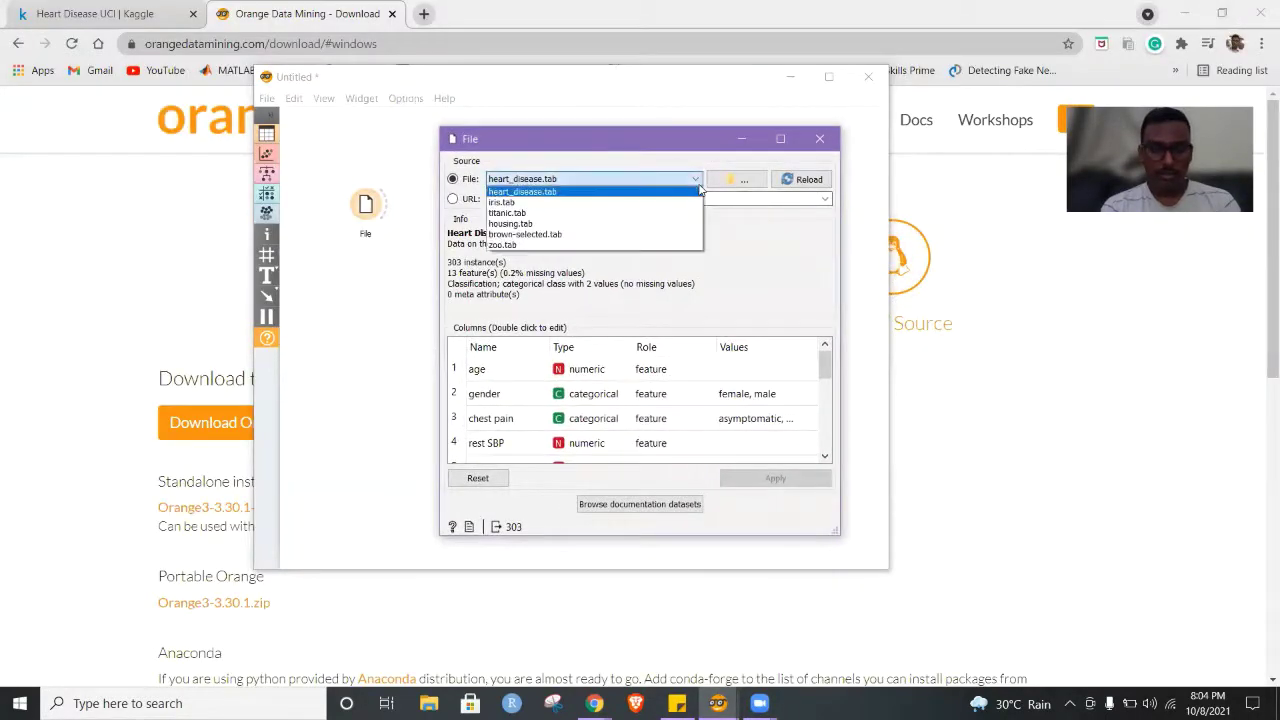
left_click(645, 192)
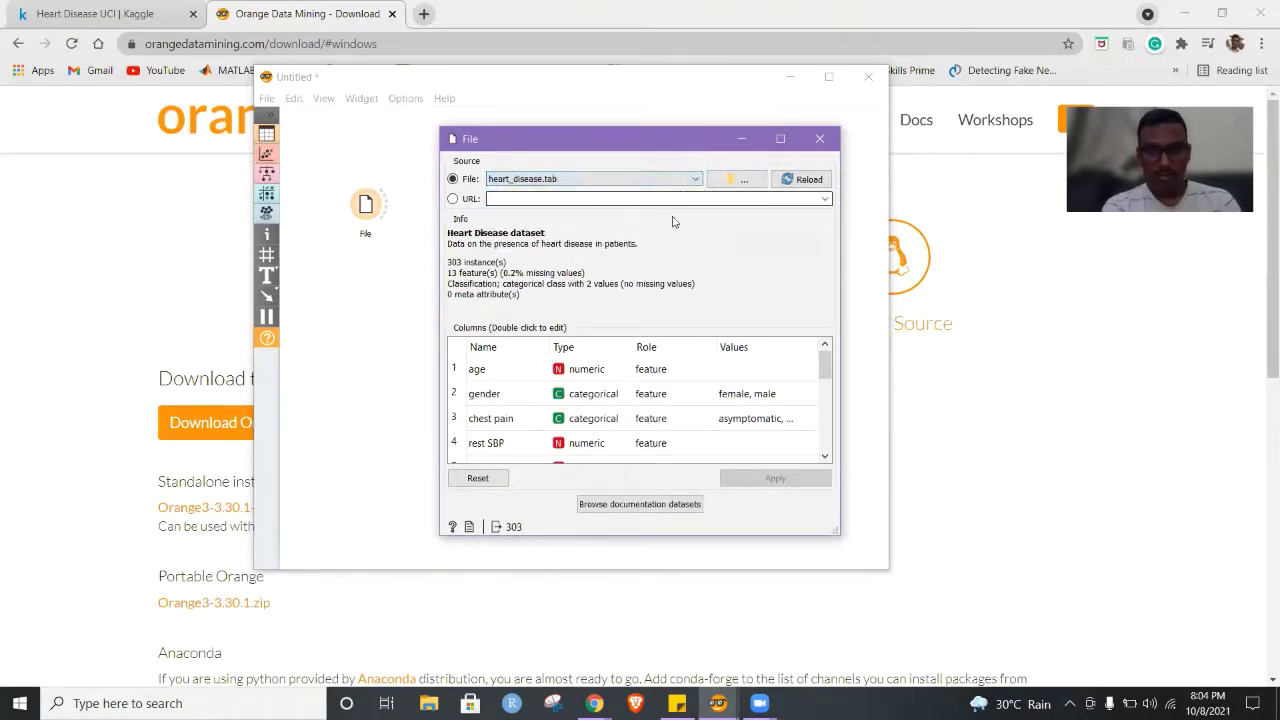
scroll(585, 385, "down", 1)
scroll(585, 385, "up", 1)
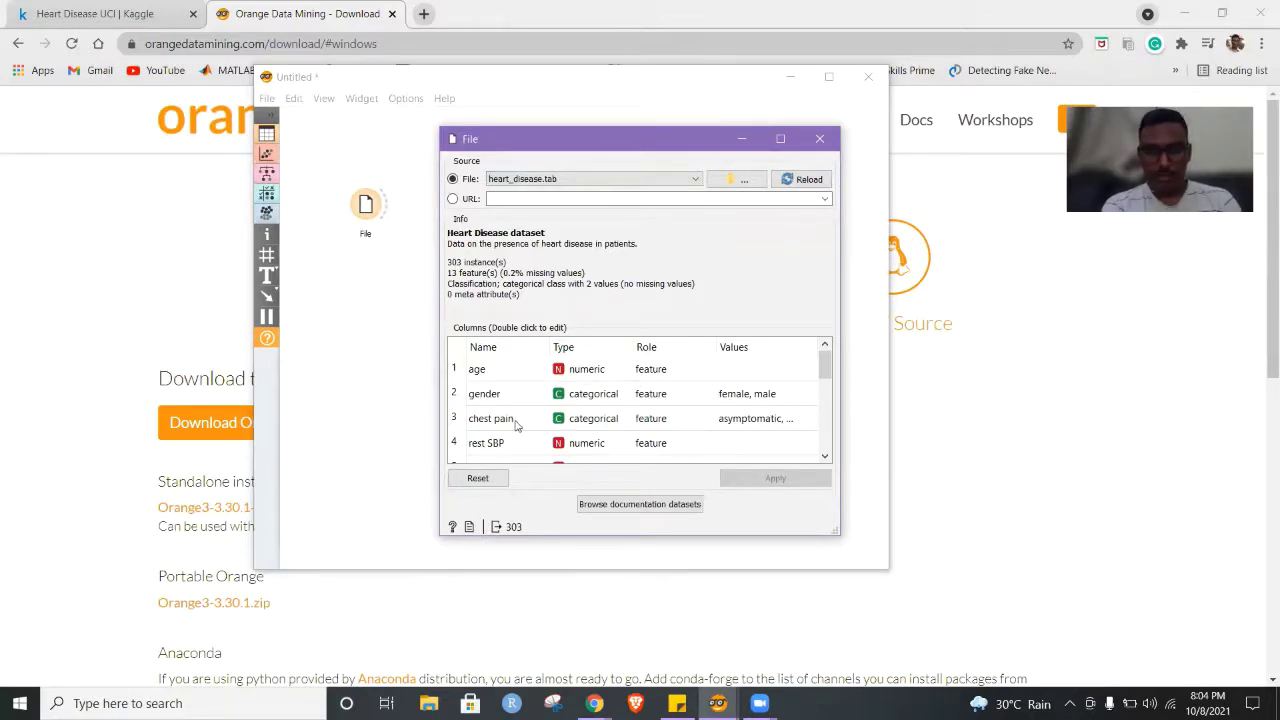
- Examine the full column list of the heart disease dataset, including the target column's full name, type and role
left_click(791, 131)
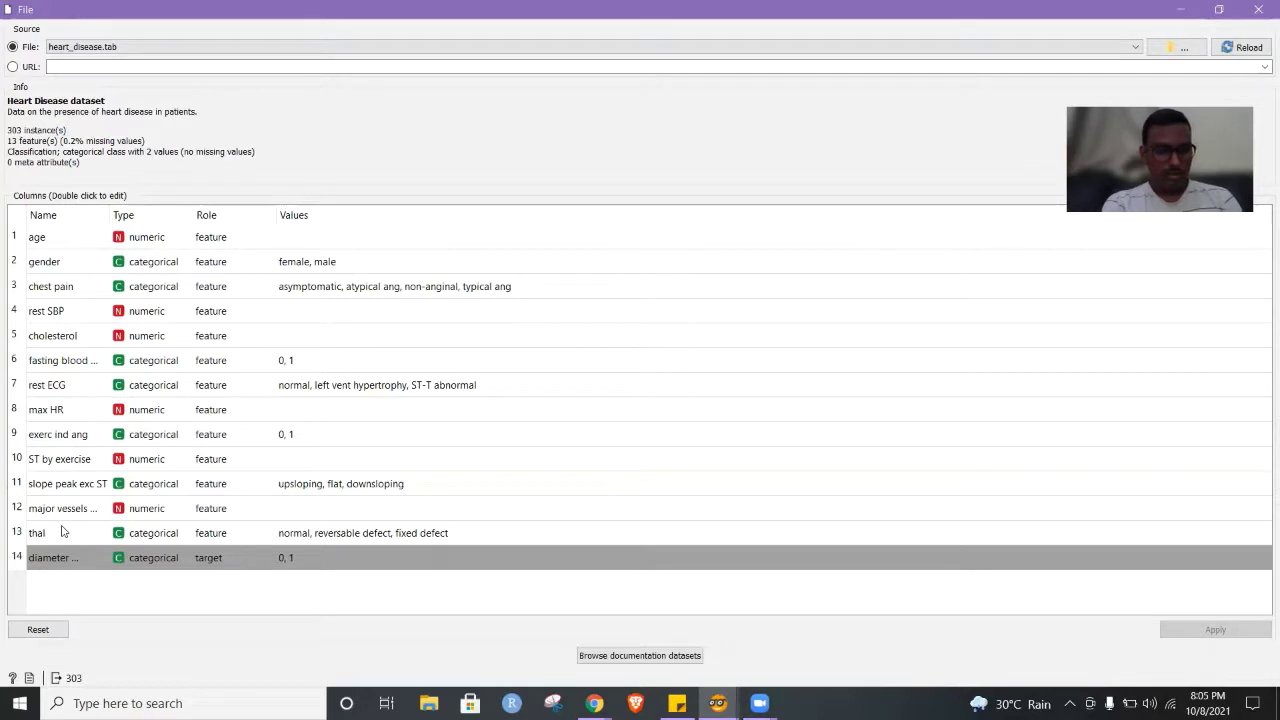
double_click(222, 568)
left_click(222, 568)
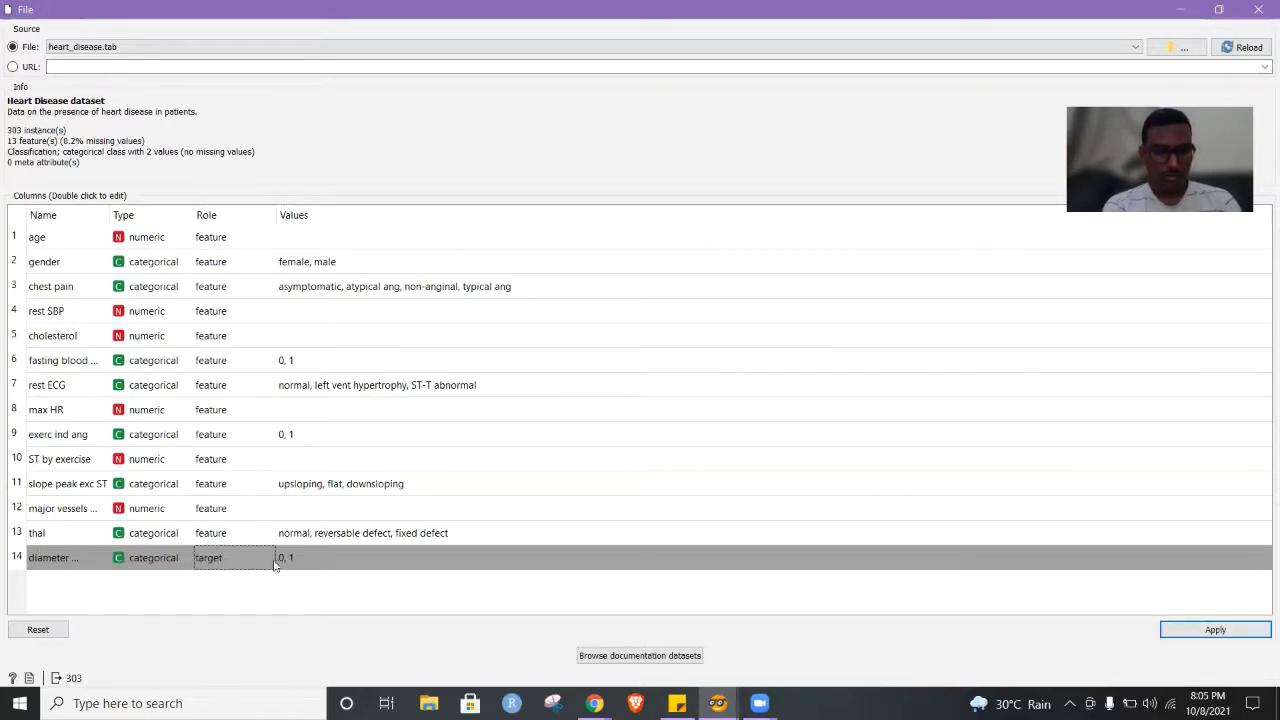
double_click(70, 558)
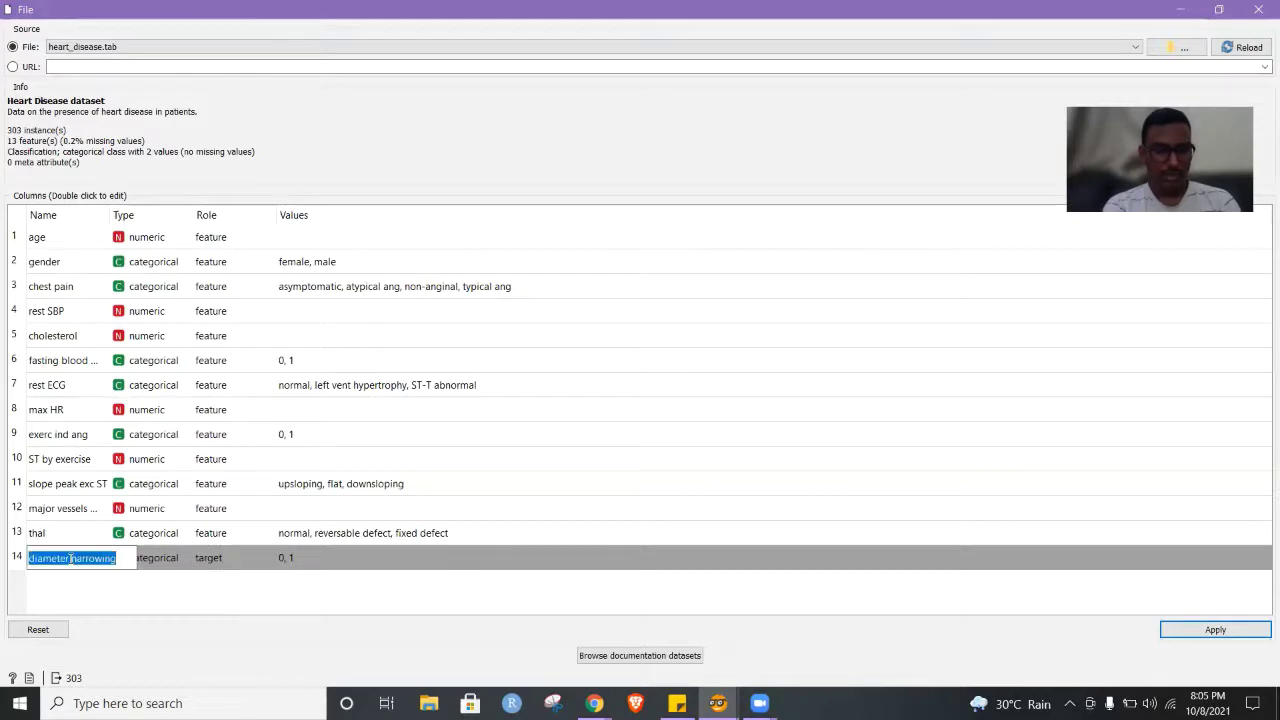
key("End")
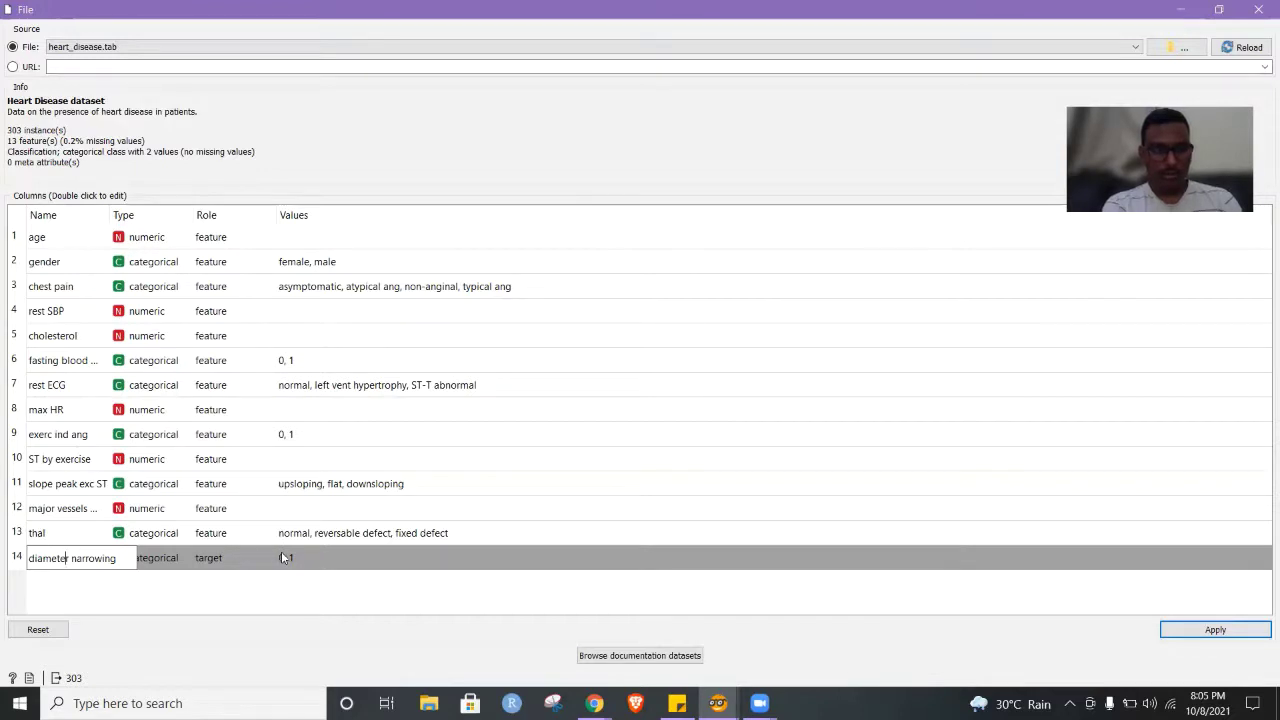
key("Left")
key("Left")
key("Left")
key("Left")
key("Left")
key("Left")
key("Left")
key("Left")
key("Left")
key("Left")
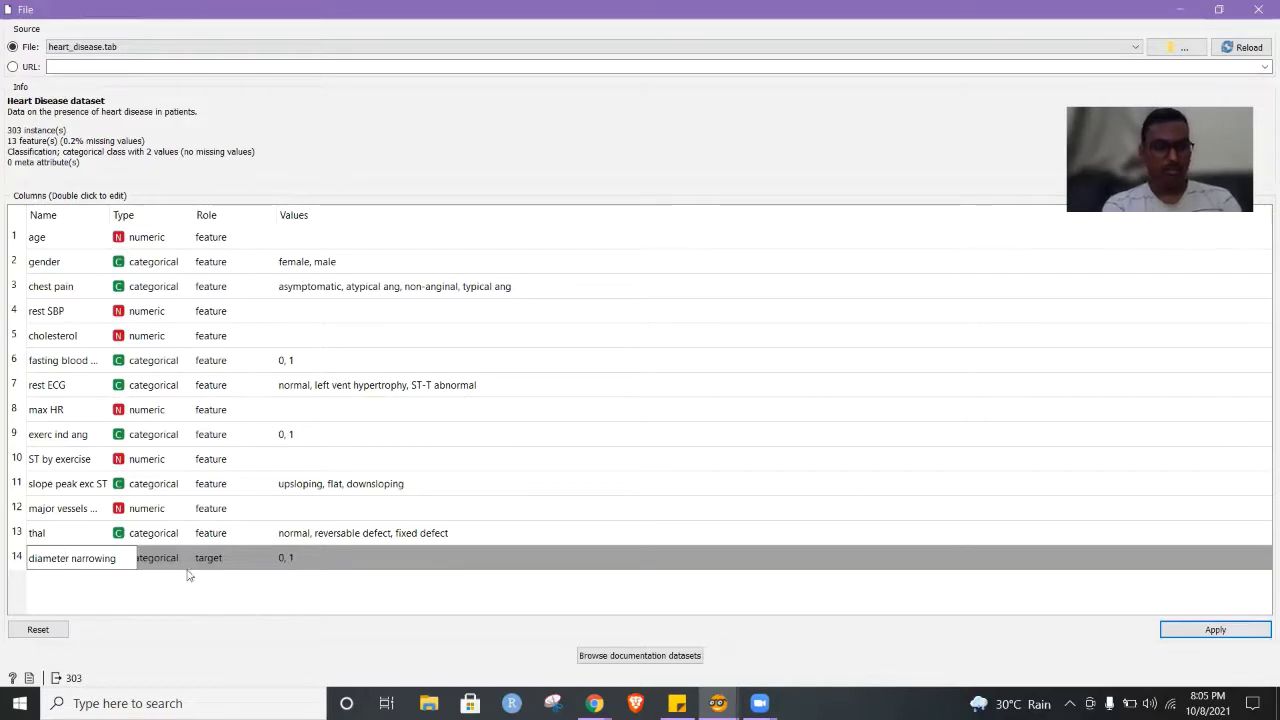
left_click(151, 560)
left_click(151, 572)
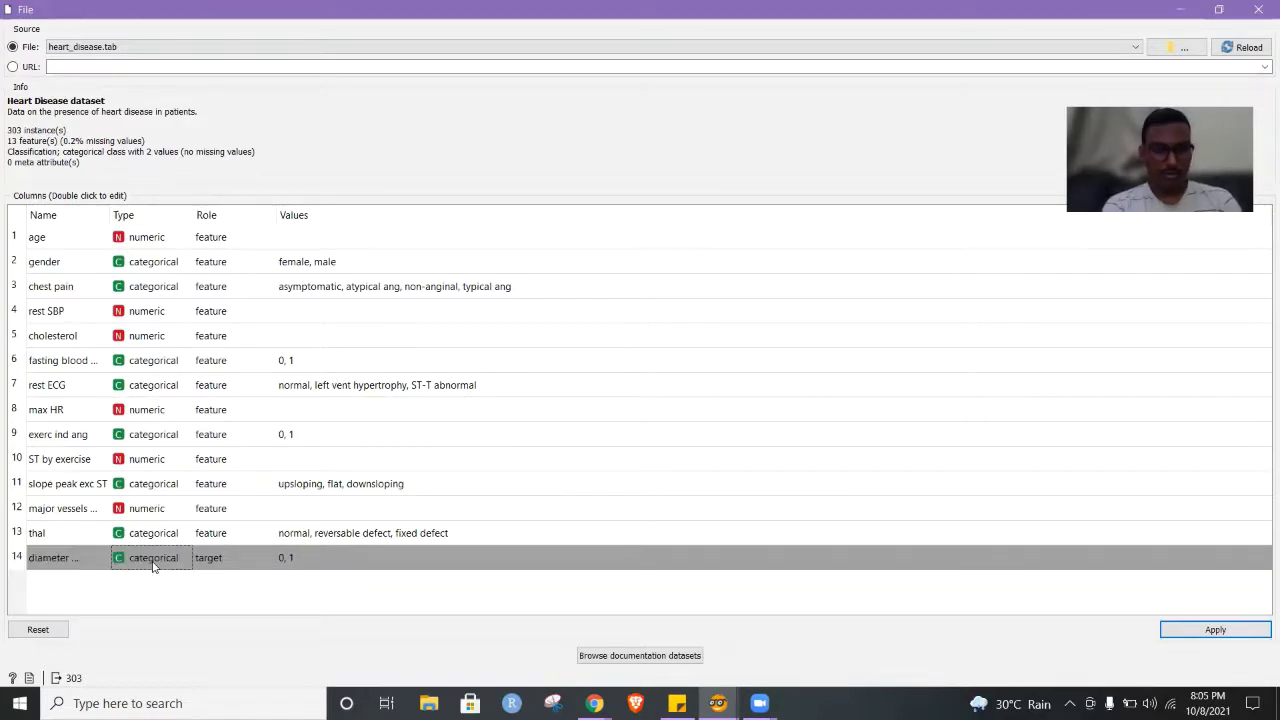
left_click(209, 561)
- Set the role of the thal column to meta and return it to feature
left_click(219, 537)
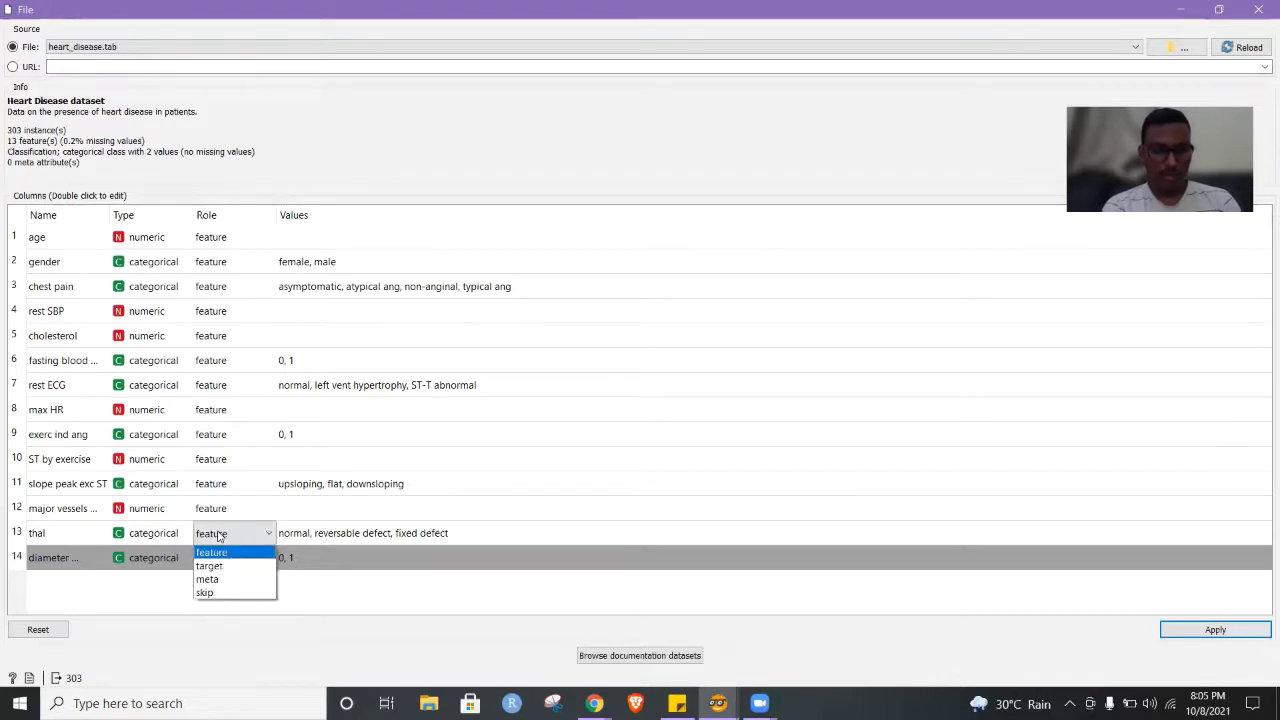
left_click(219, 582)
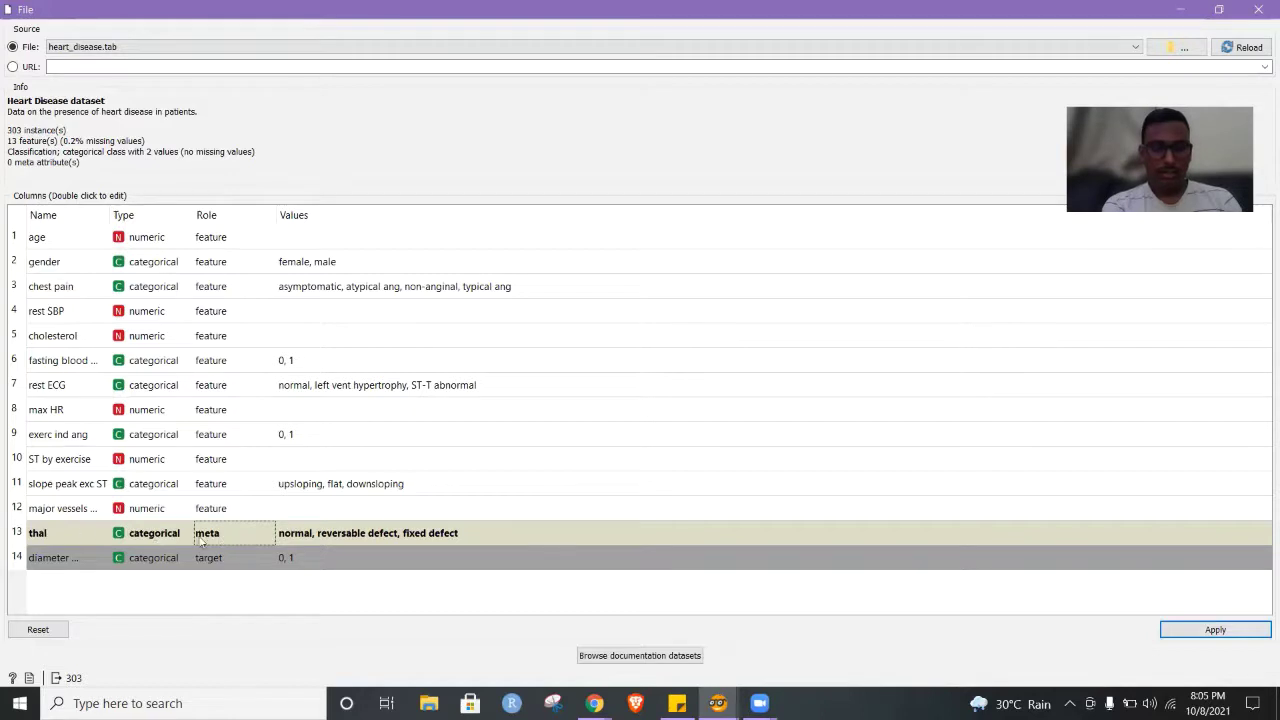
double_click(251, 535)
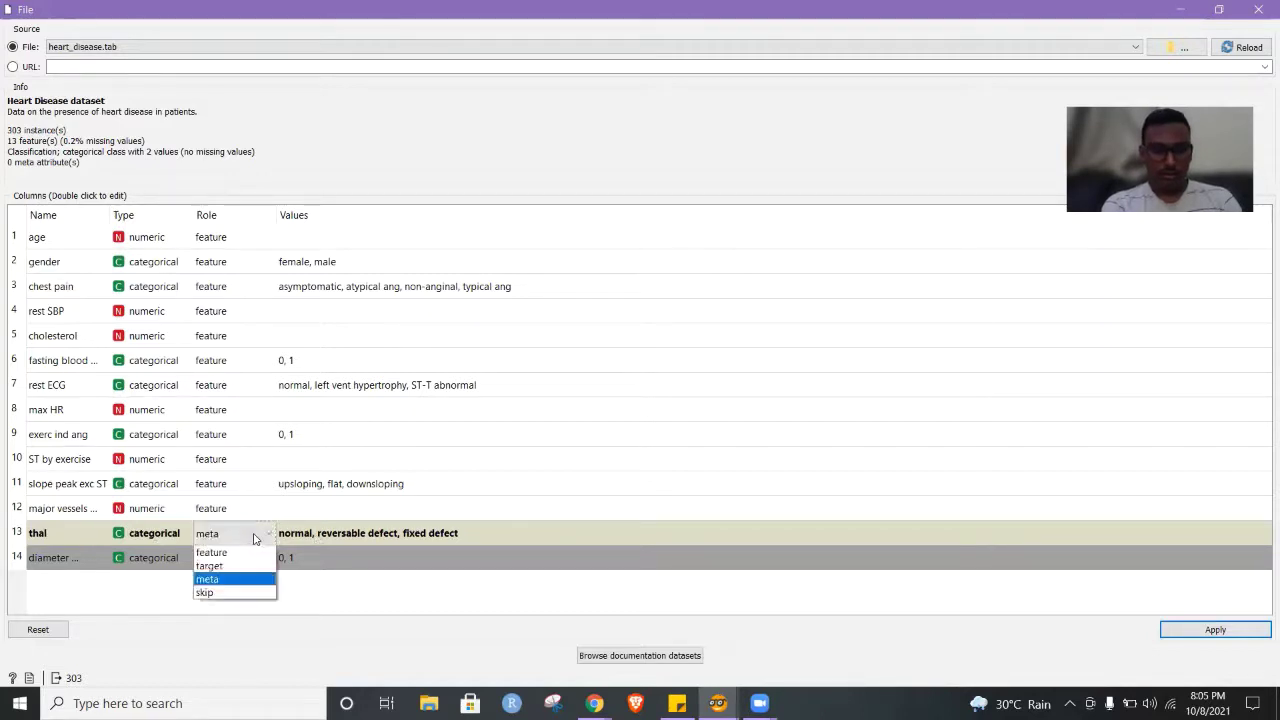
left_click(252, 552)
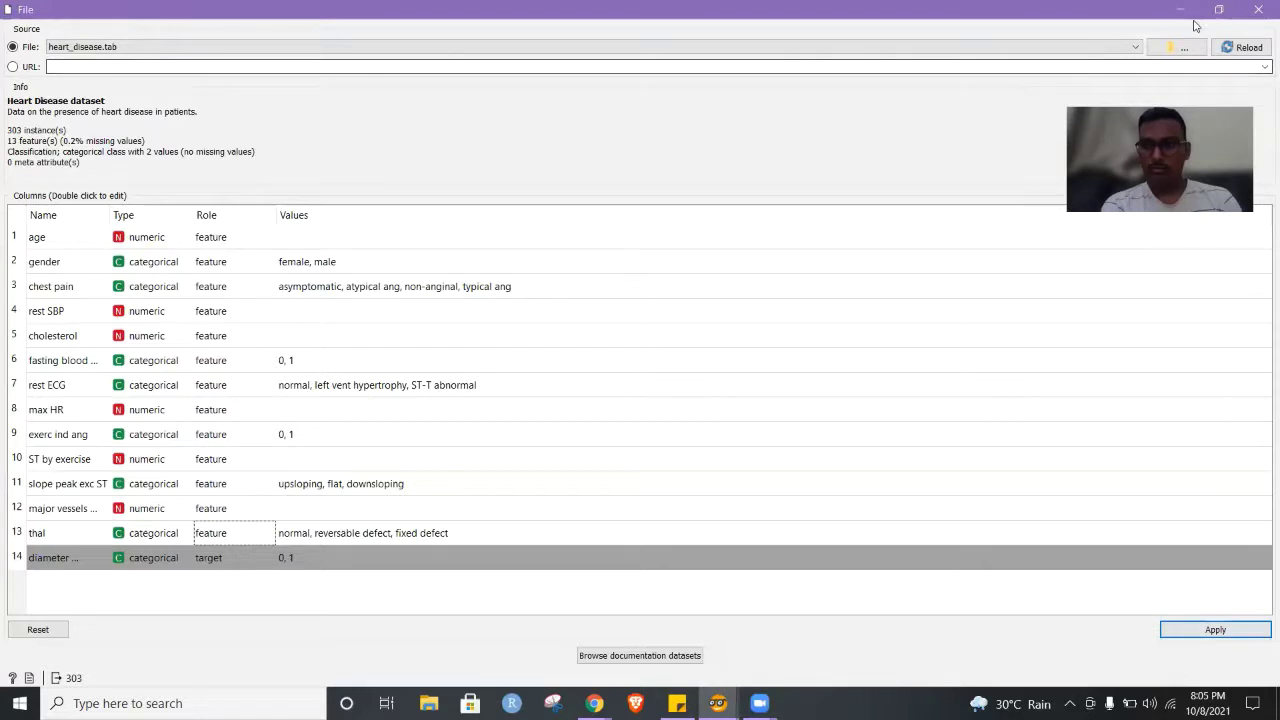
- Close the File settings, then add a Data Table widget connected to the File widget's output and open it
left_click(1258, 10)
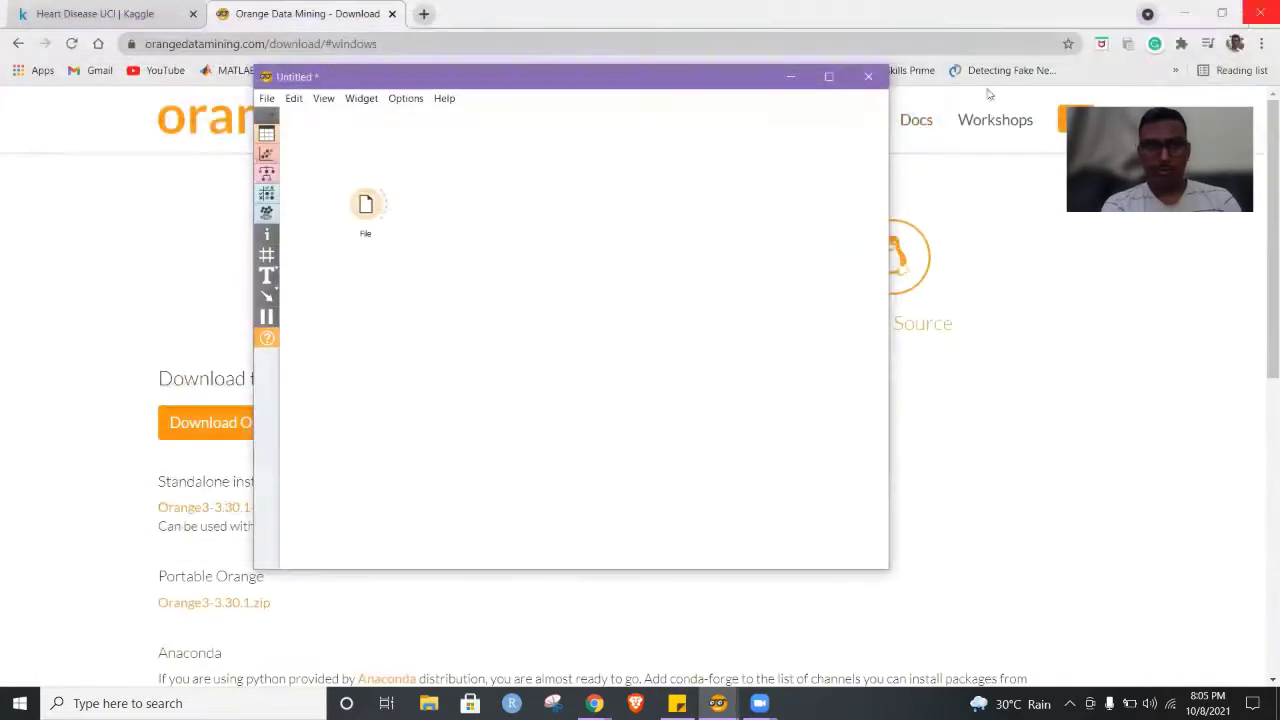
left_click(262, 137)
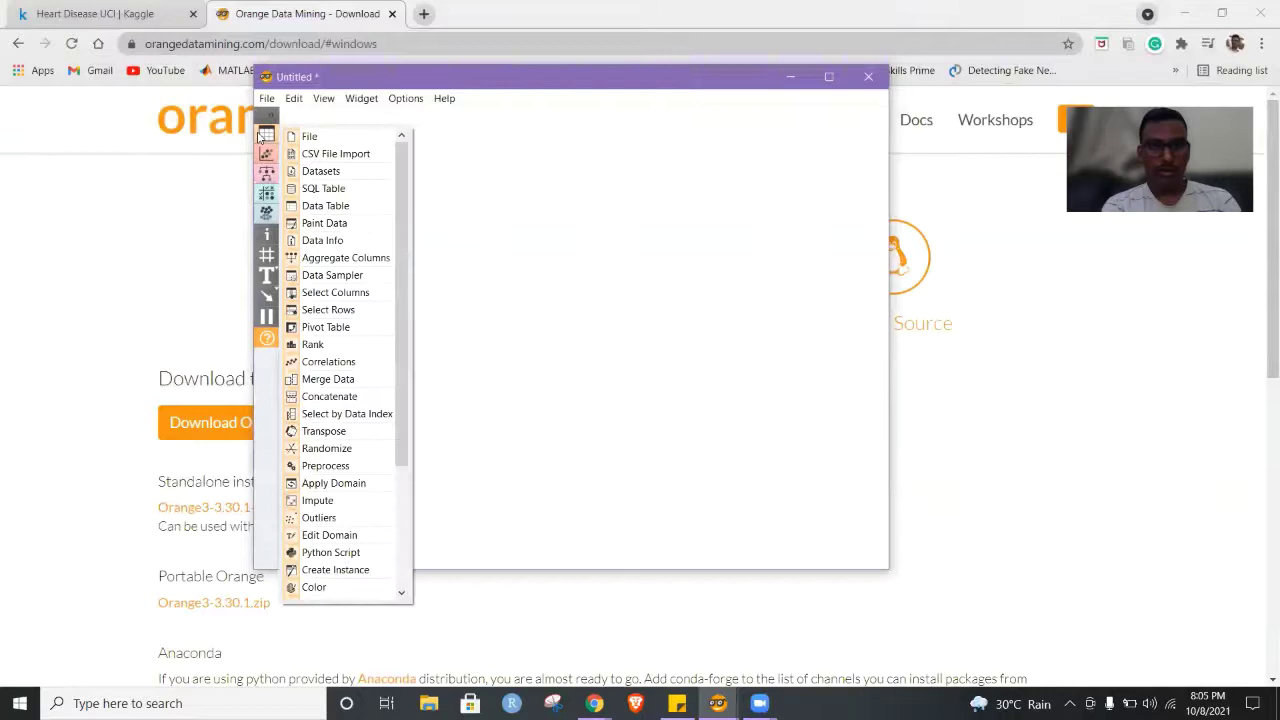
left_click(341, 206)
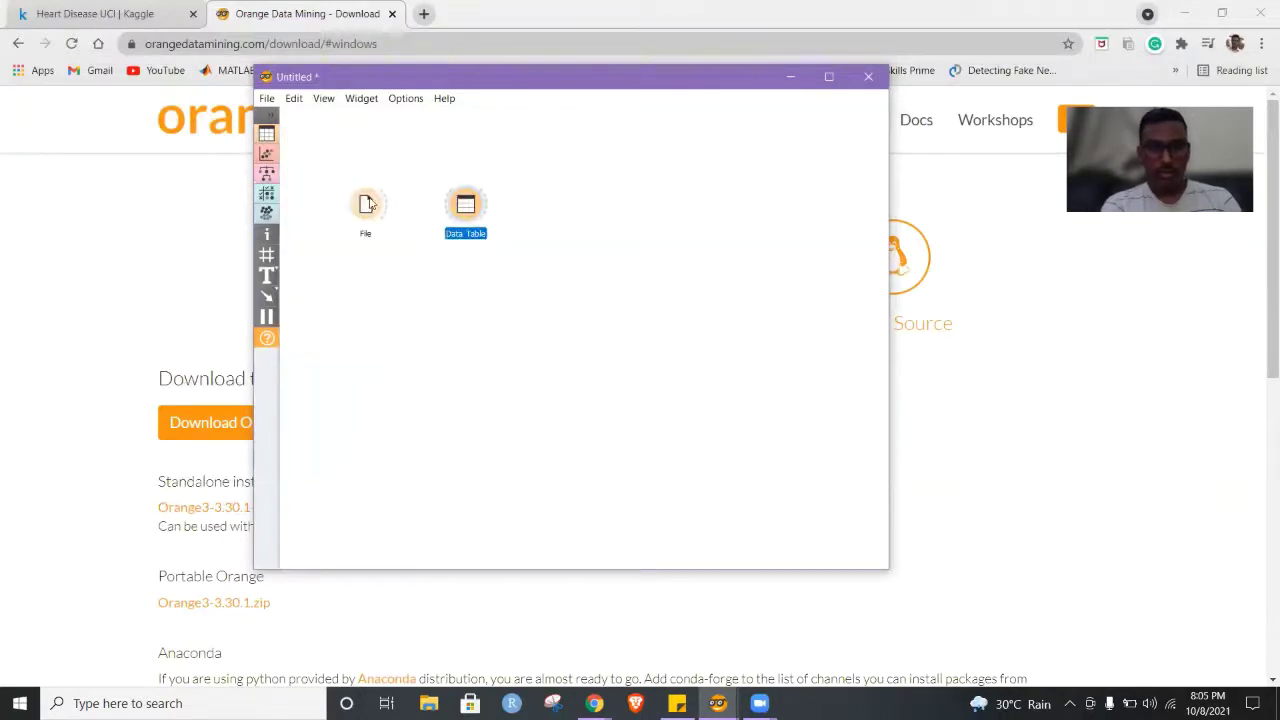
left_click_drag(470, 213, 545, 170)
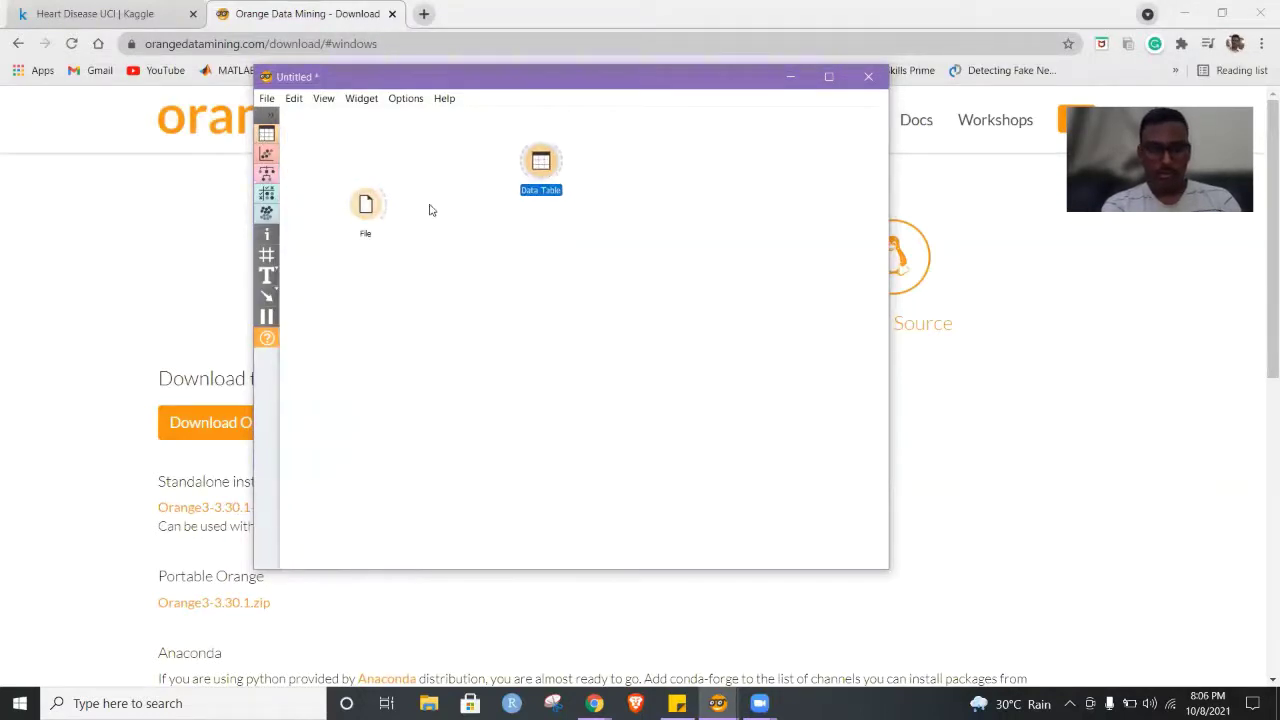
left_click_drag(386, 206, 541, 163)
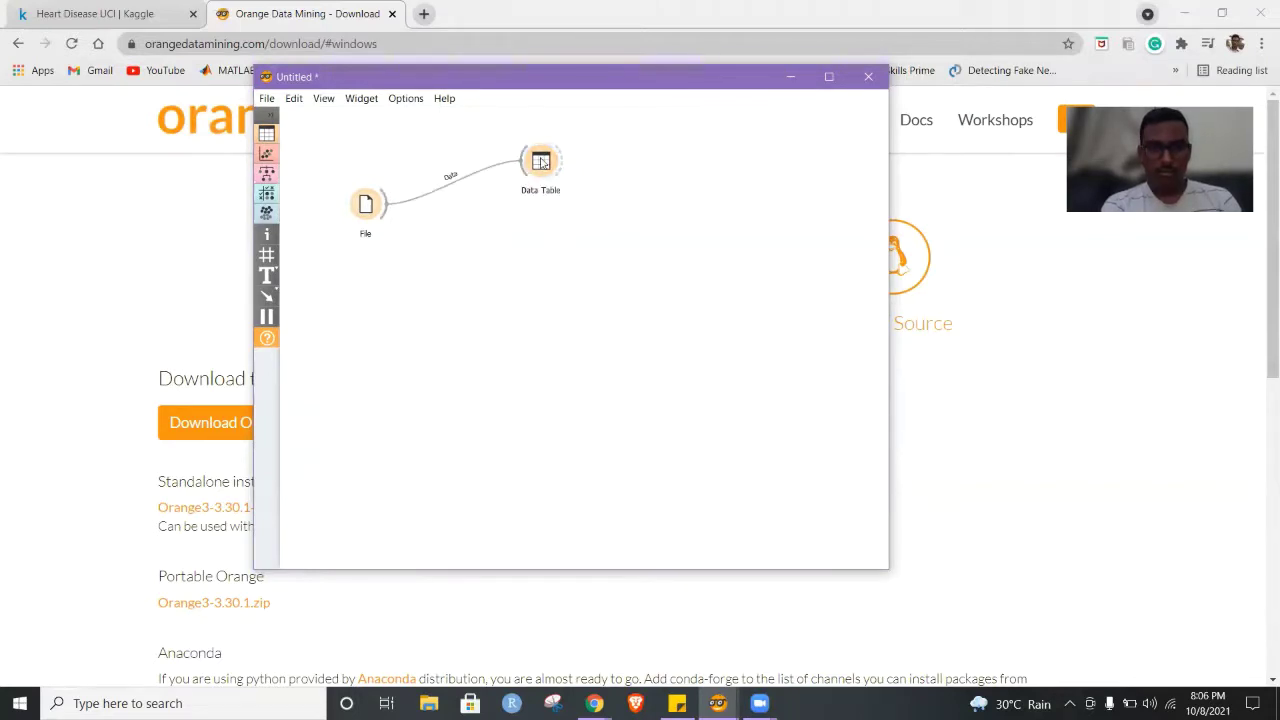
double_click(540, 162)
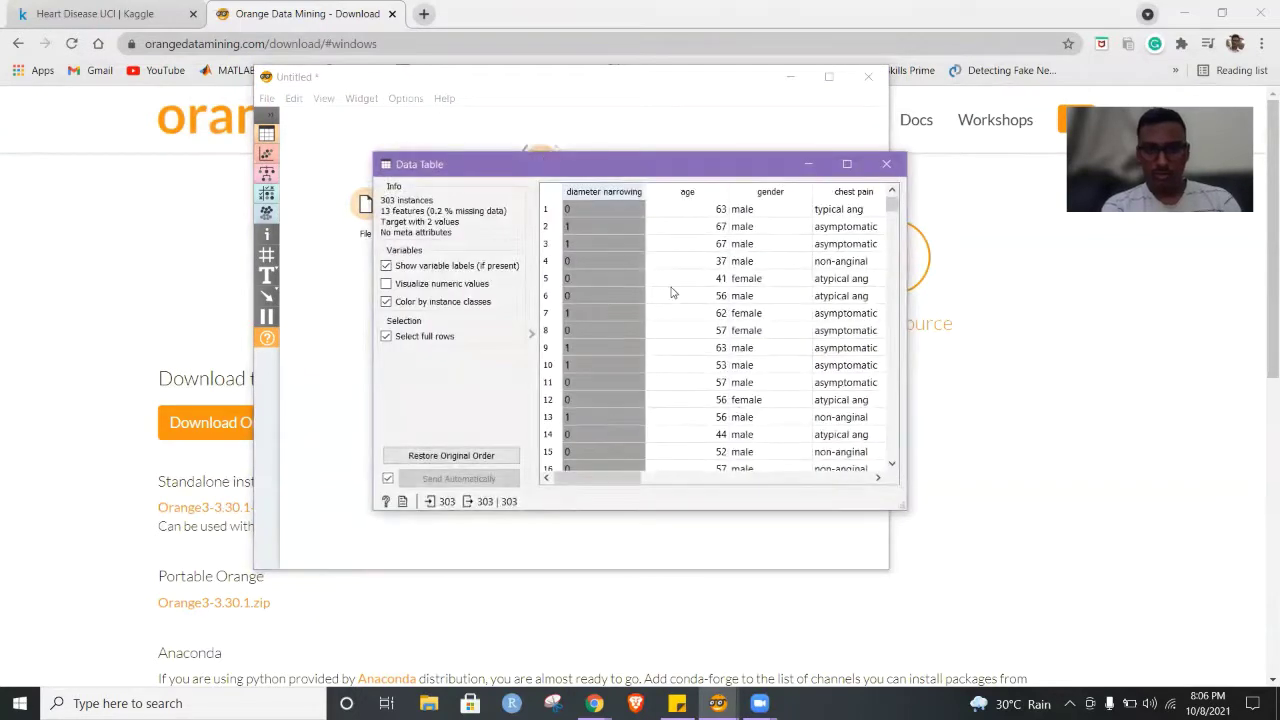
- Maximize the Data Table window and examine all columns of the heart disease records
scroll(714, 268, "right", 2)
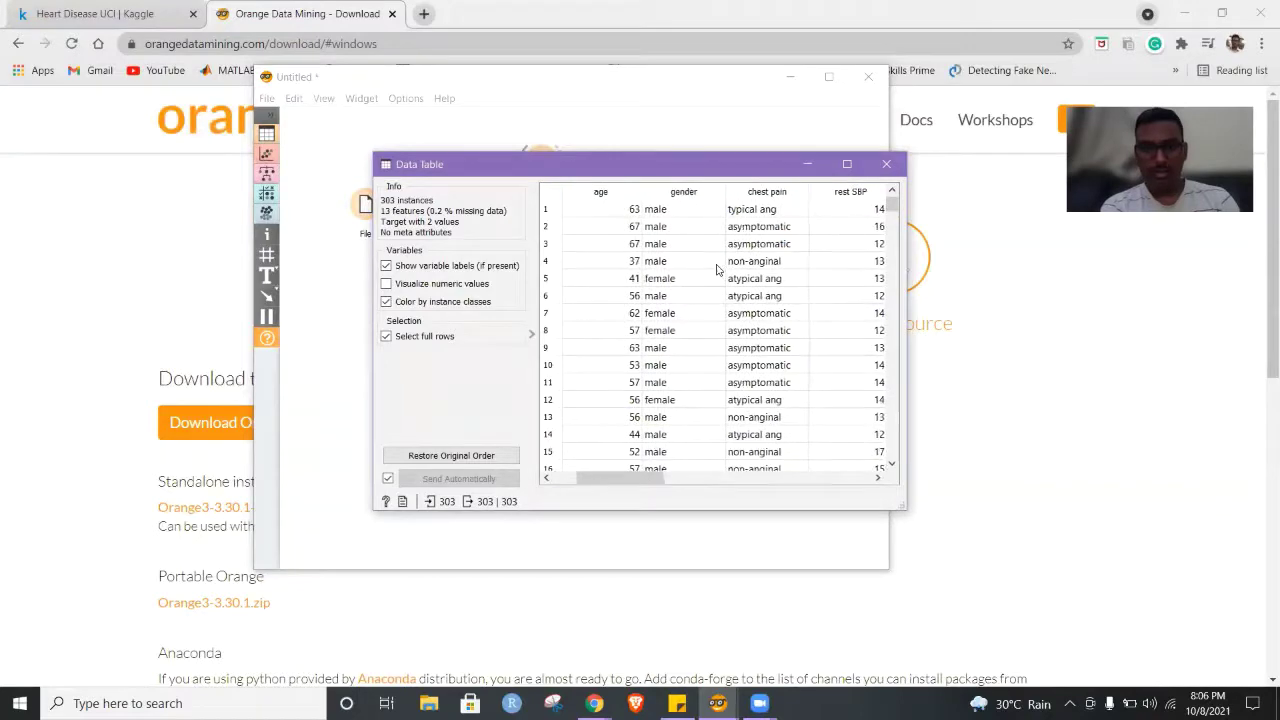
scroll(716, 270, "left", 2)
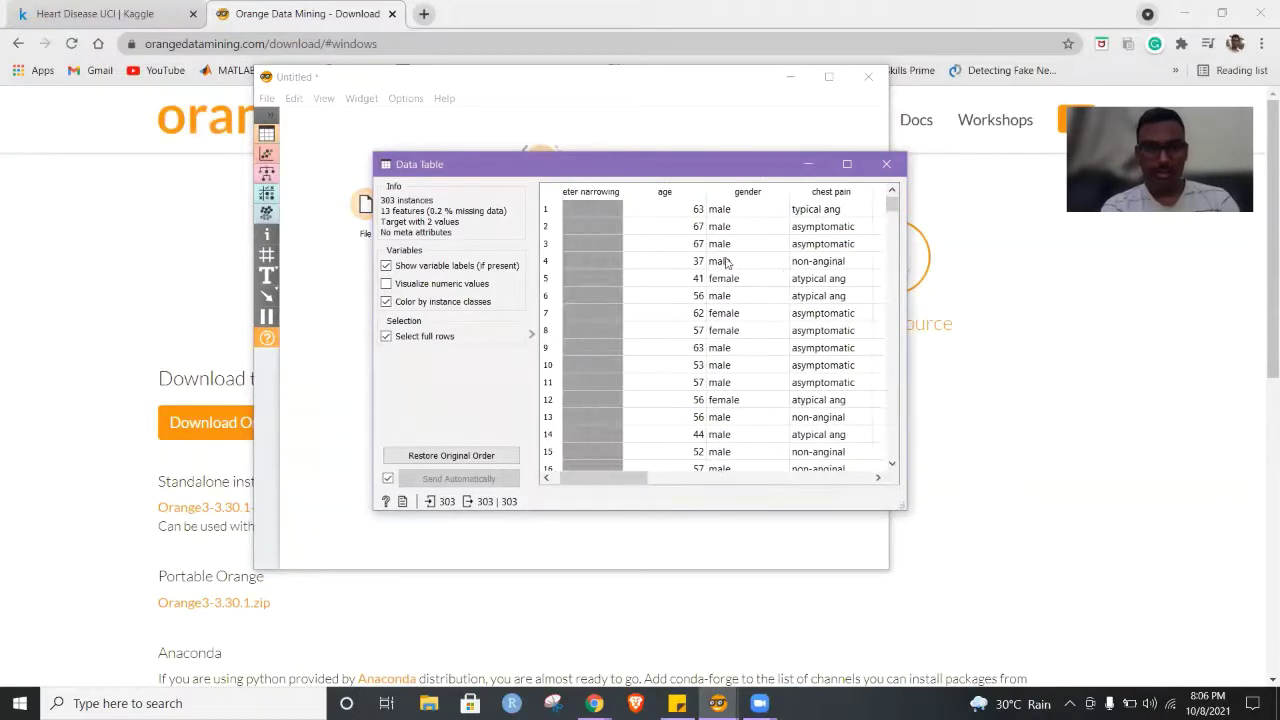
left_click(846, 163)
scroll(848, 257, "right", 1)
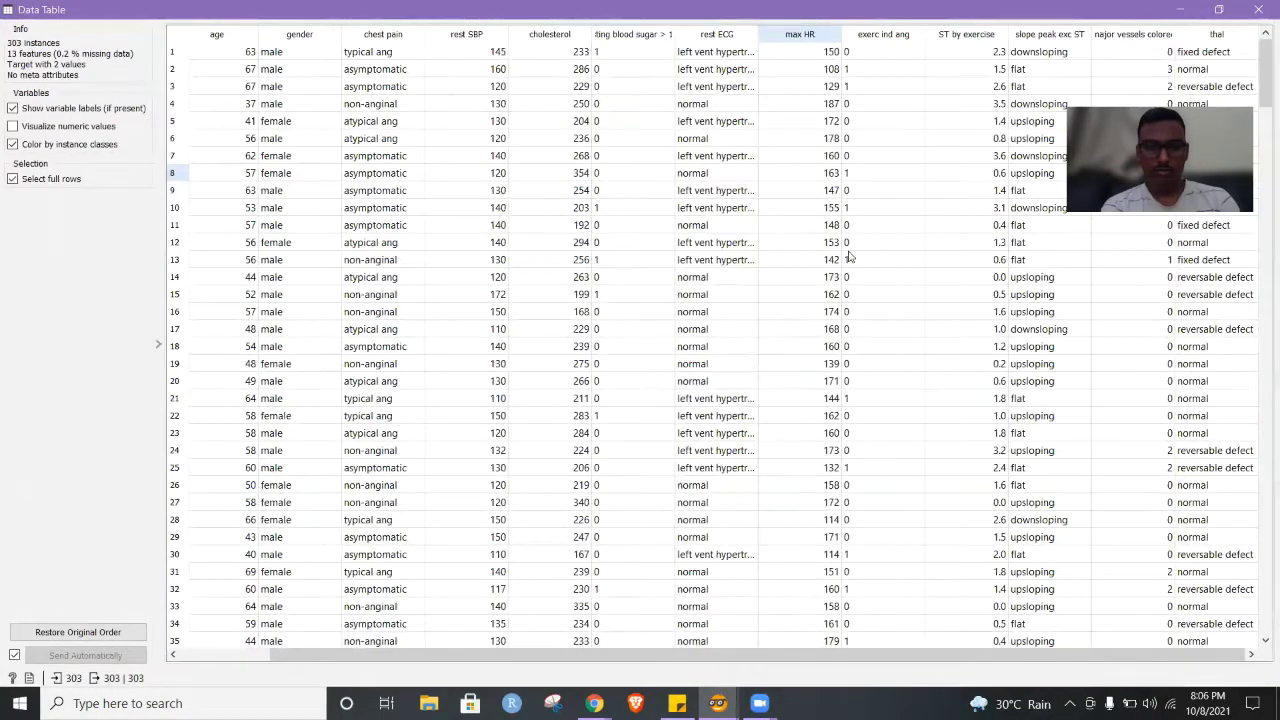
scroll(848, 257, "left", 1)
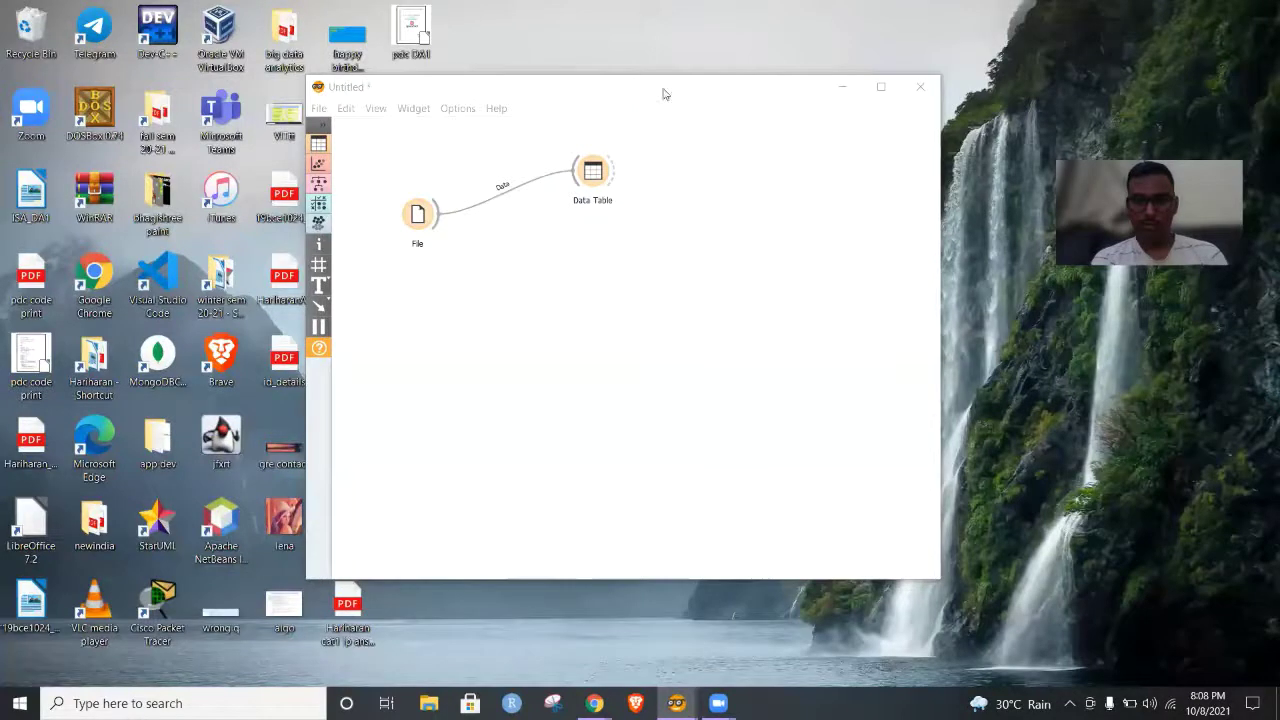
- Add a Data Sampler widget beside the Data Table and connect the Data Table's output to it
left_click(665, 91)
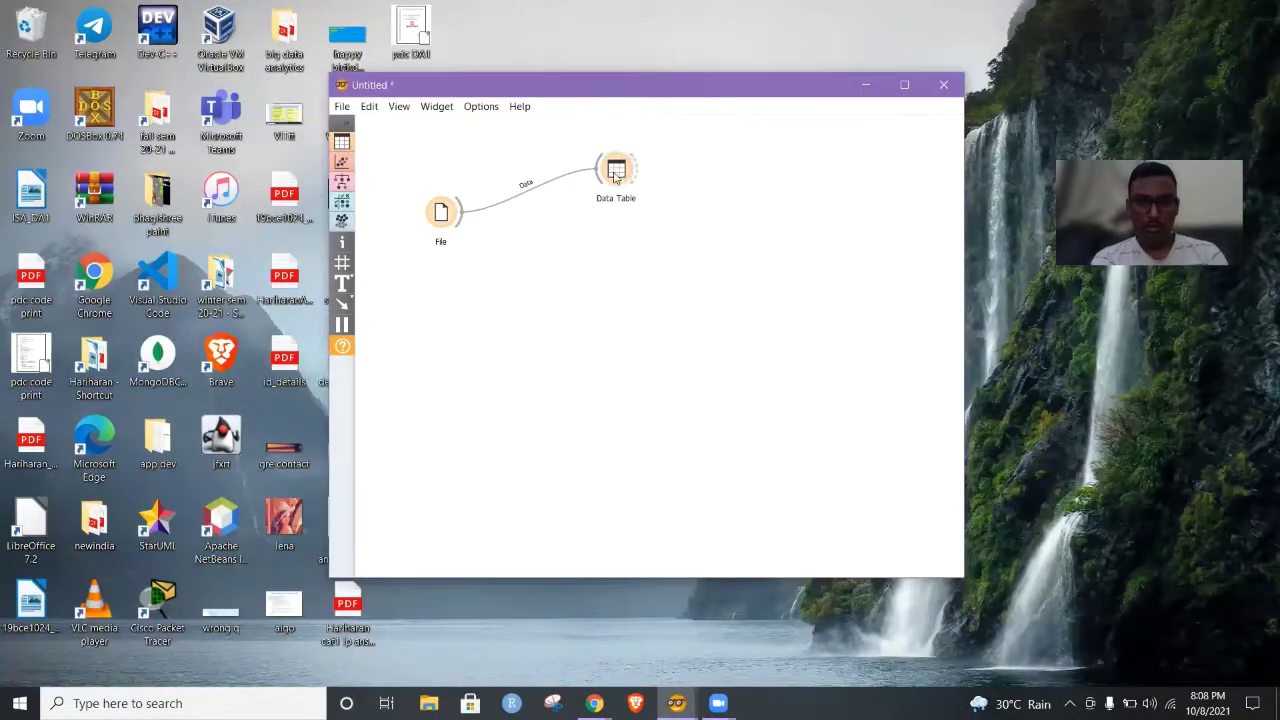
right_click(677, 178)
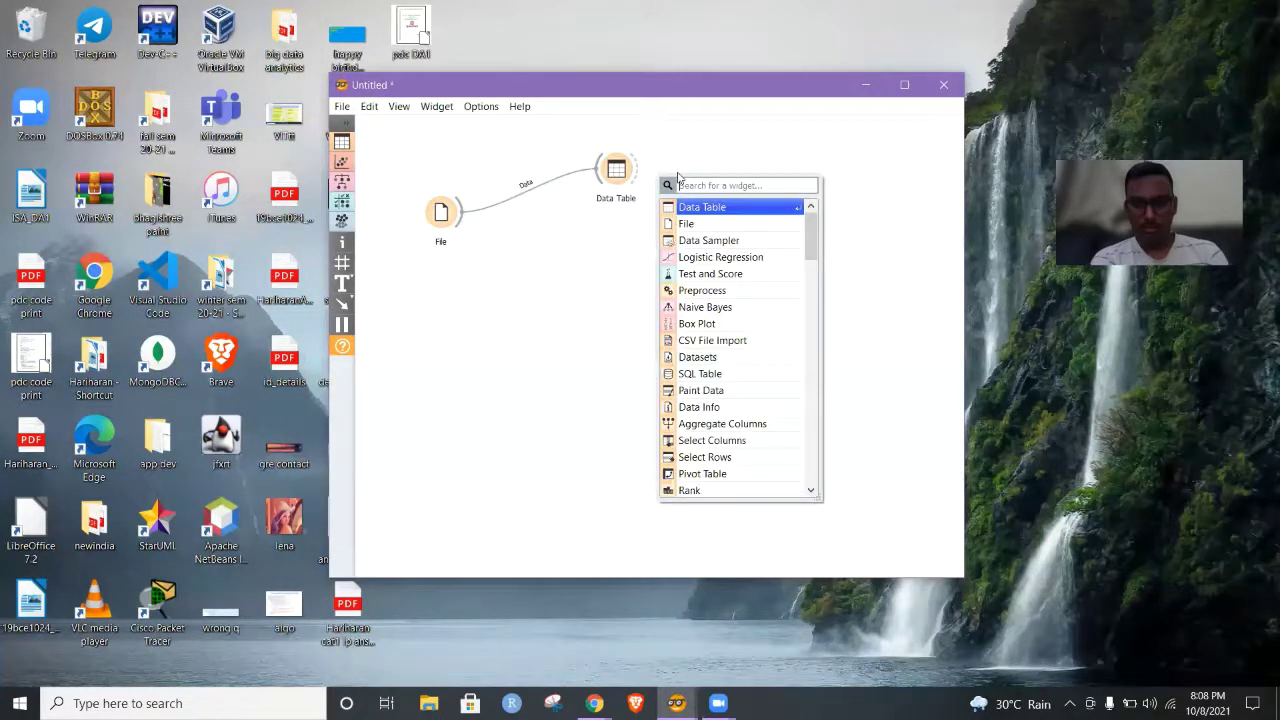
left_click(710, 241)
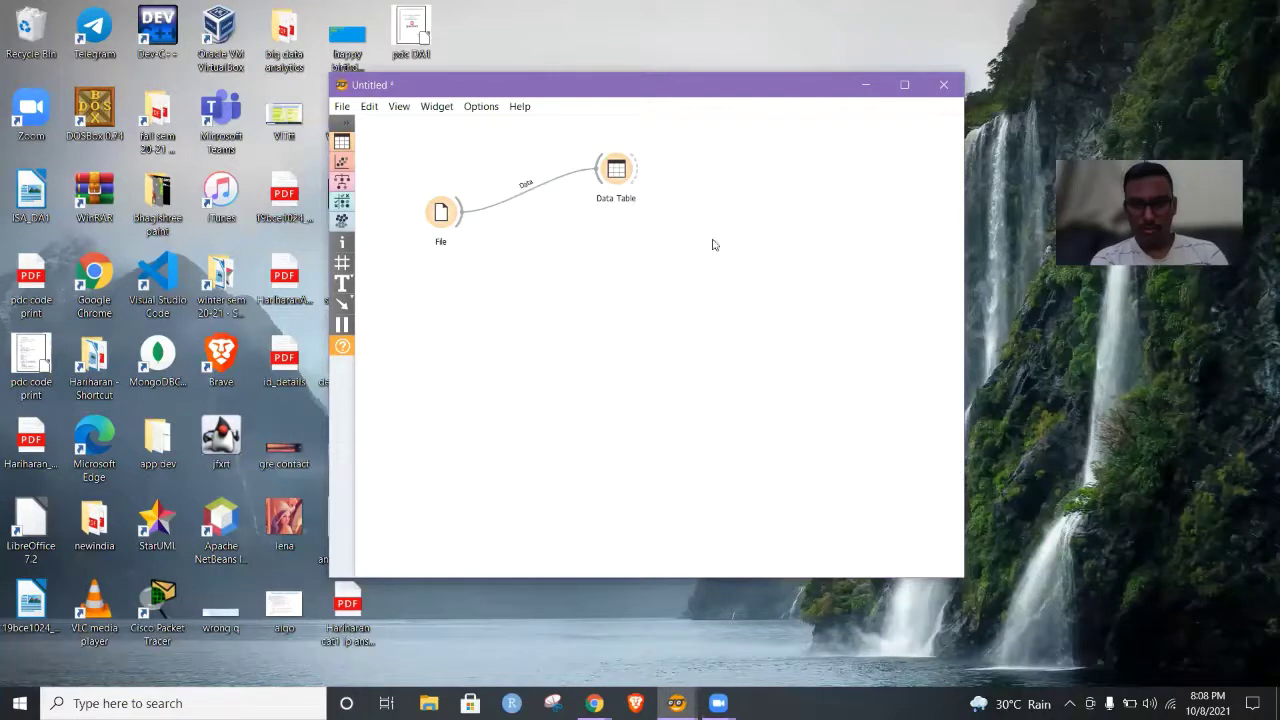
left_click_drag(680, 183, 765, 199)
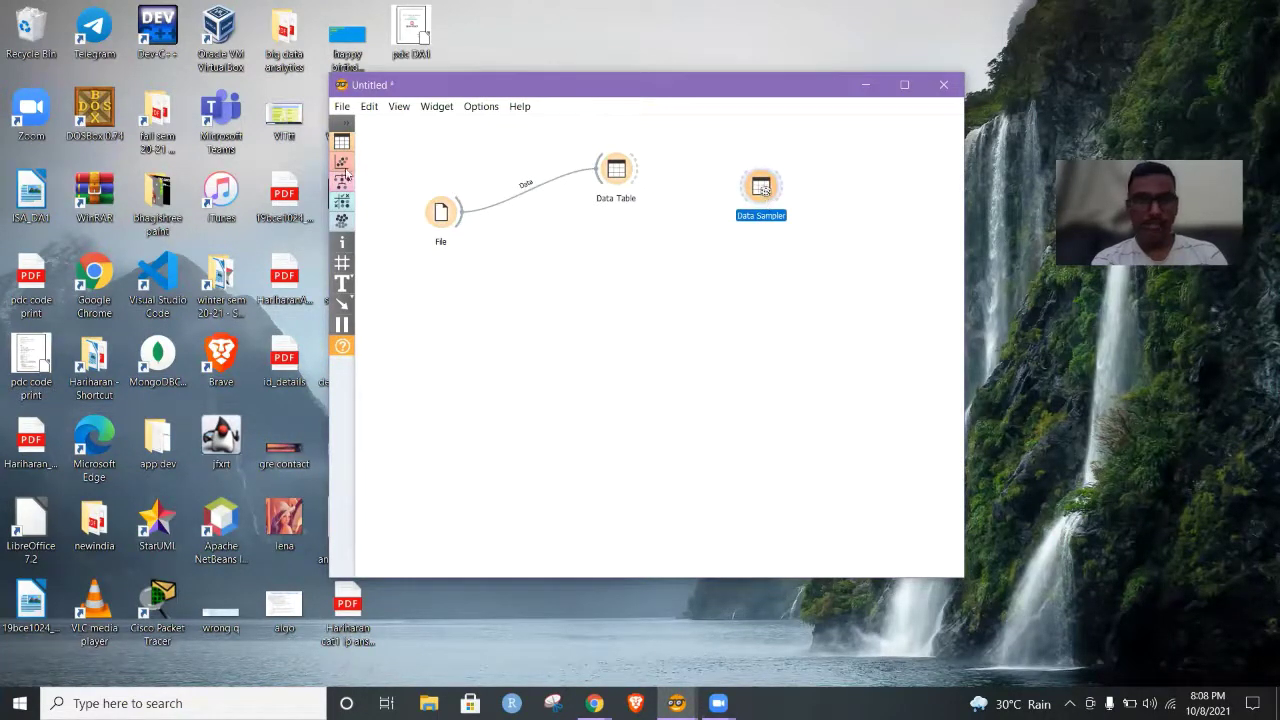
left_click_drag(636, 183, 760, 190)
- Open the Data Sampler, set the fixed proportion of data to 75 %, resample the data and close the settings
double_click(761, 188)
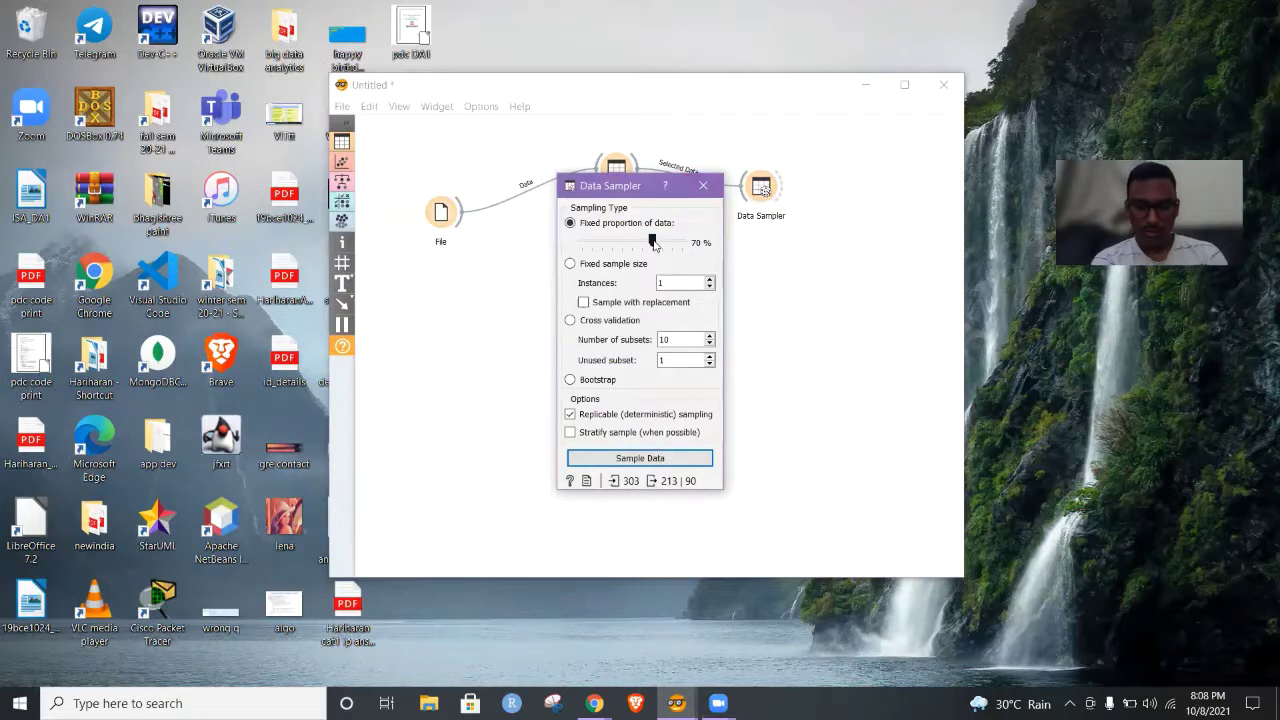
left_click_drag(656, 246, 661, 246)
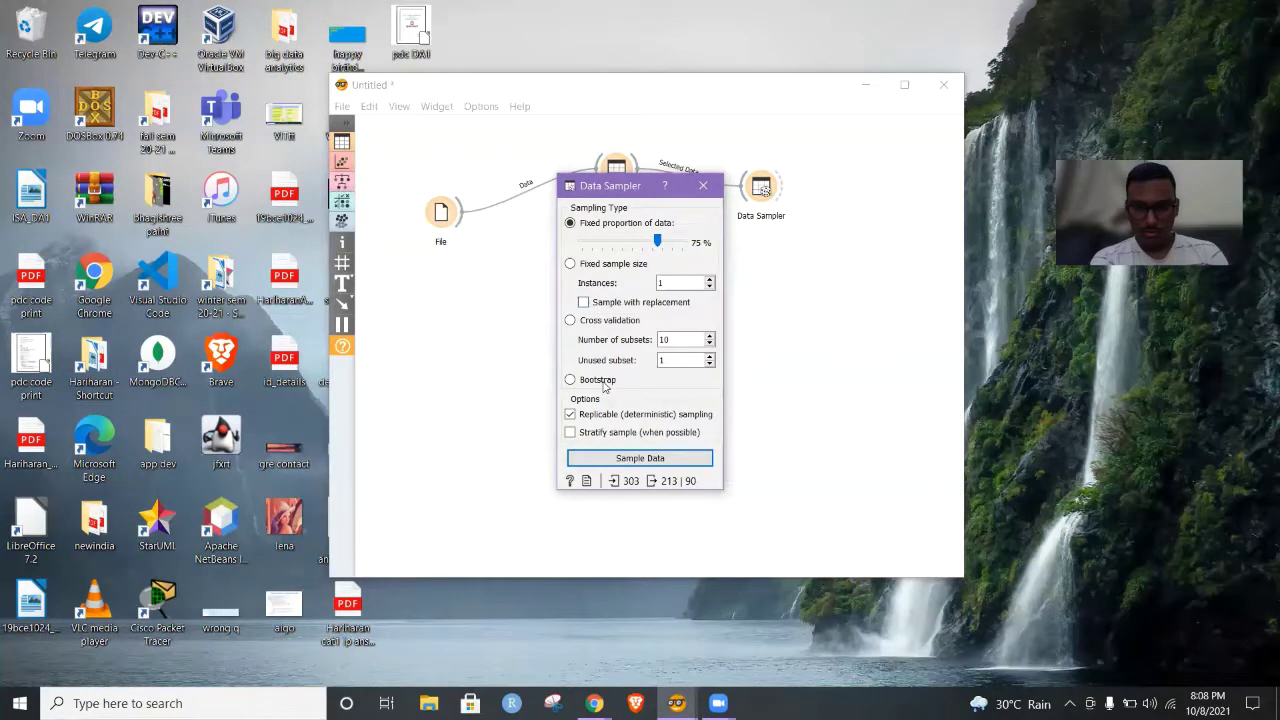
left_click(638, 458)
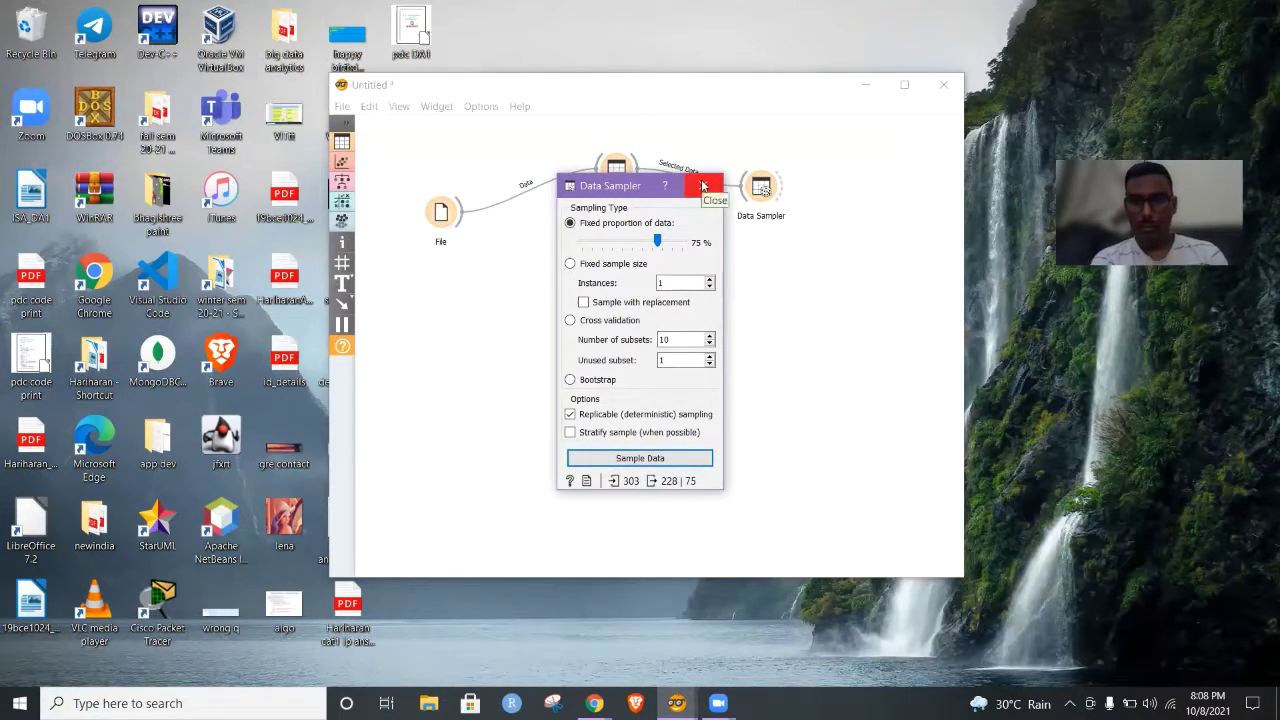
mouse_move(662, 487)
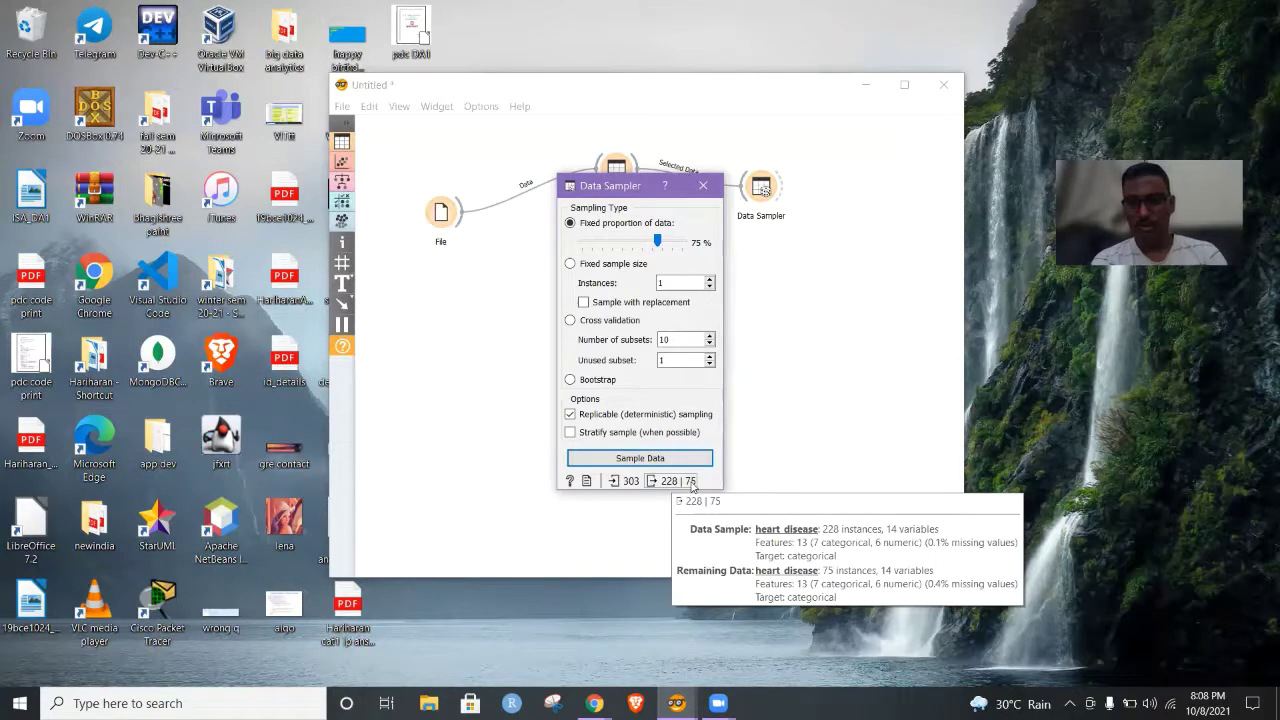
left_click(702, 190)
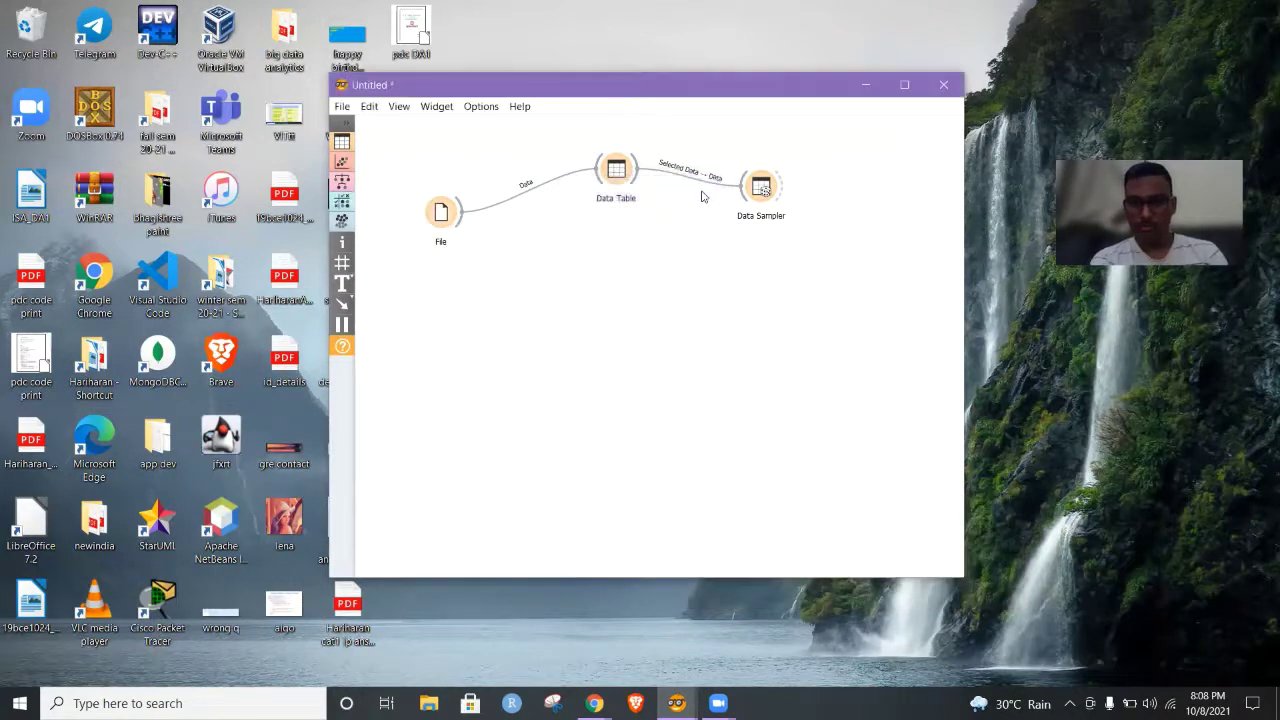
- Maximize the workflow window and add a Preprocess widget below and between the Data Table and Data Sampler
left_click(745, 36)
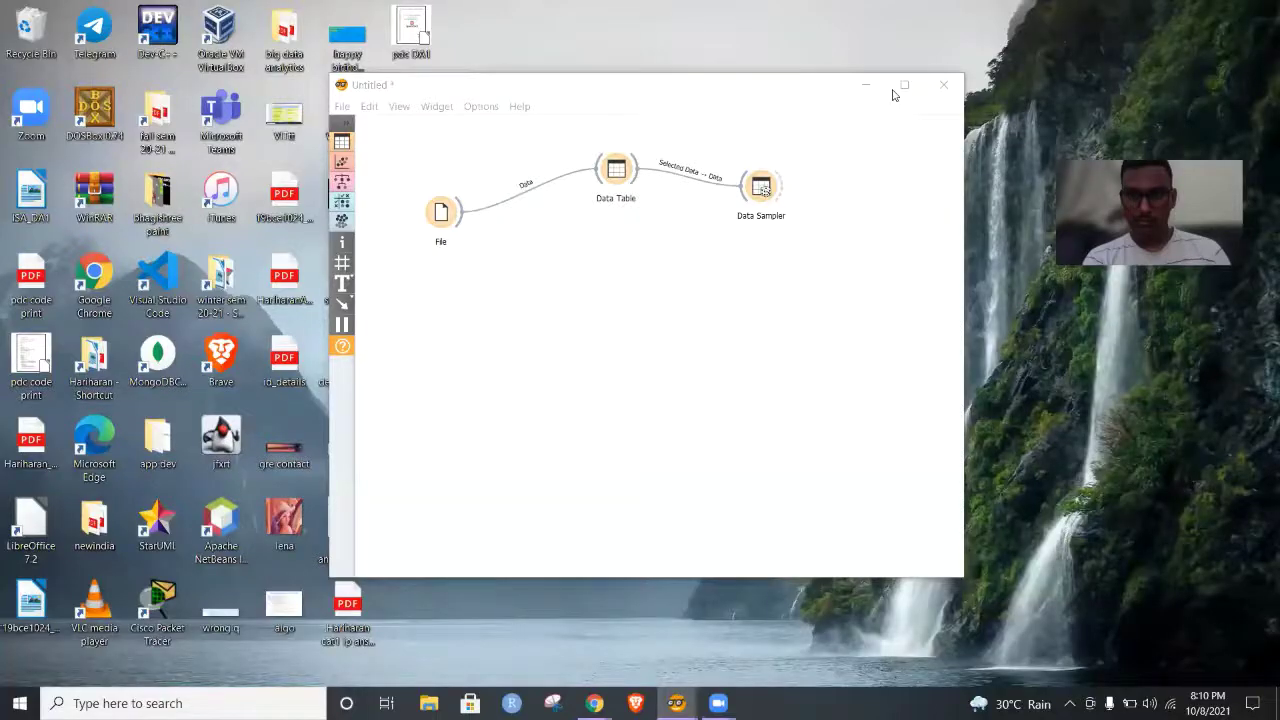
left_click(898, 88)
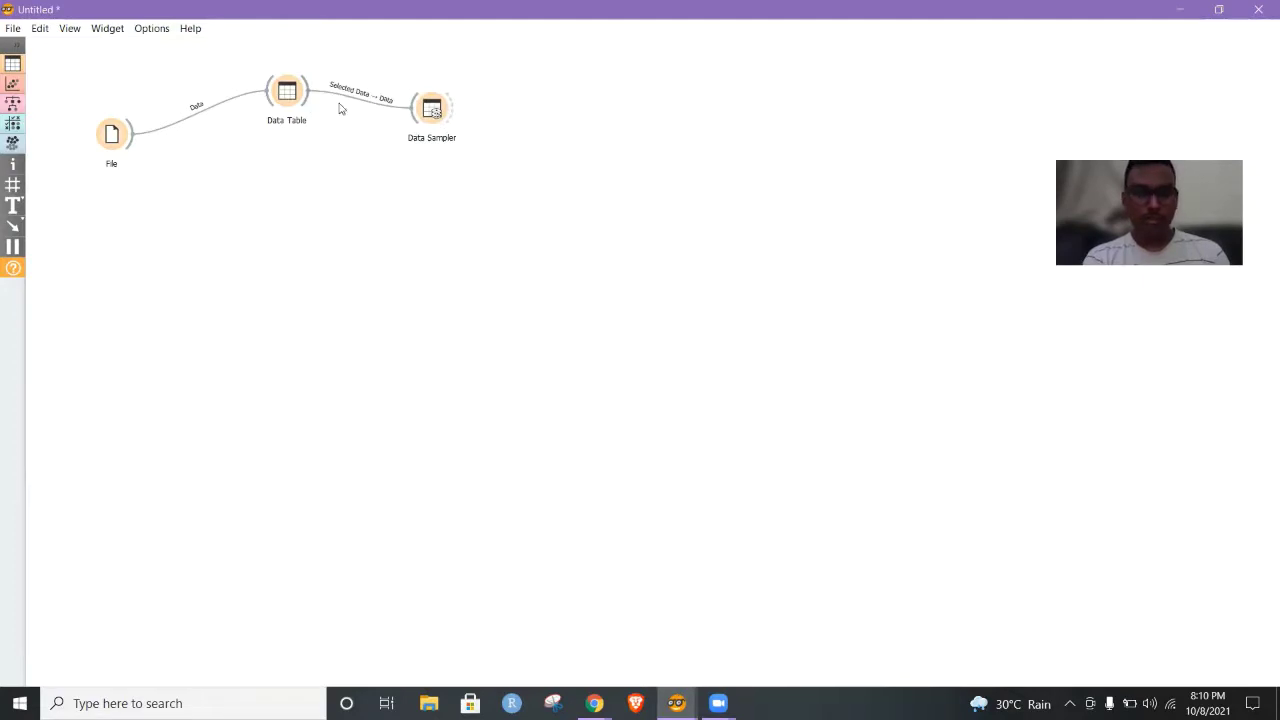
mouse_move(433, 113)
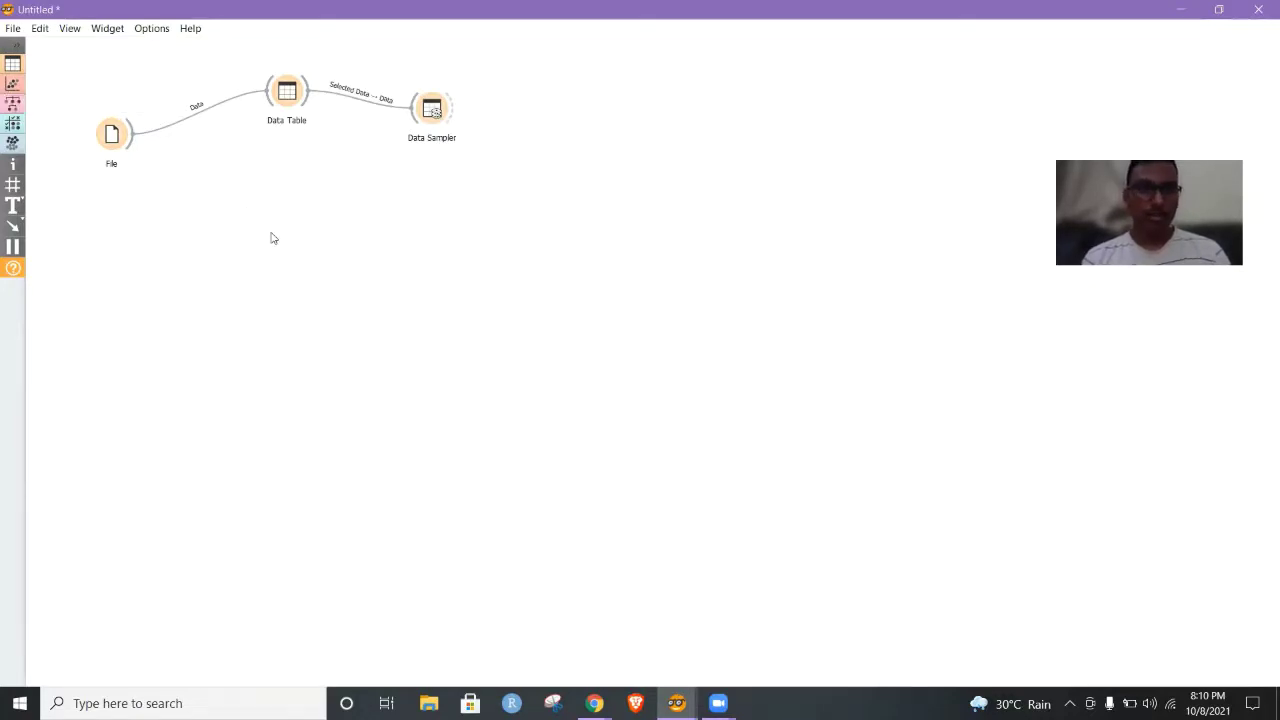
left_click(19, 88)
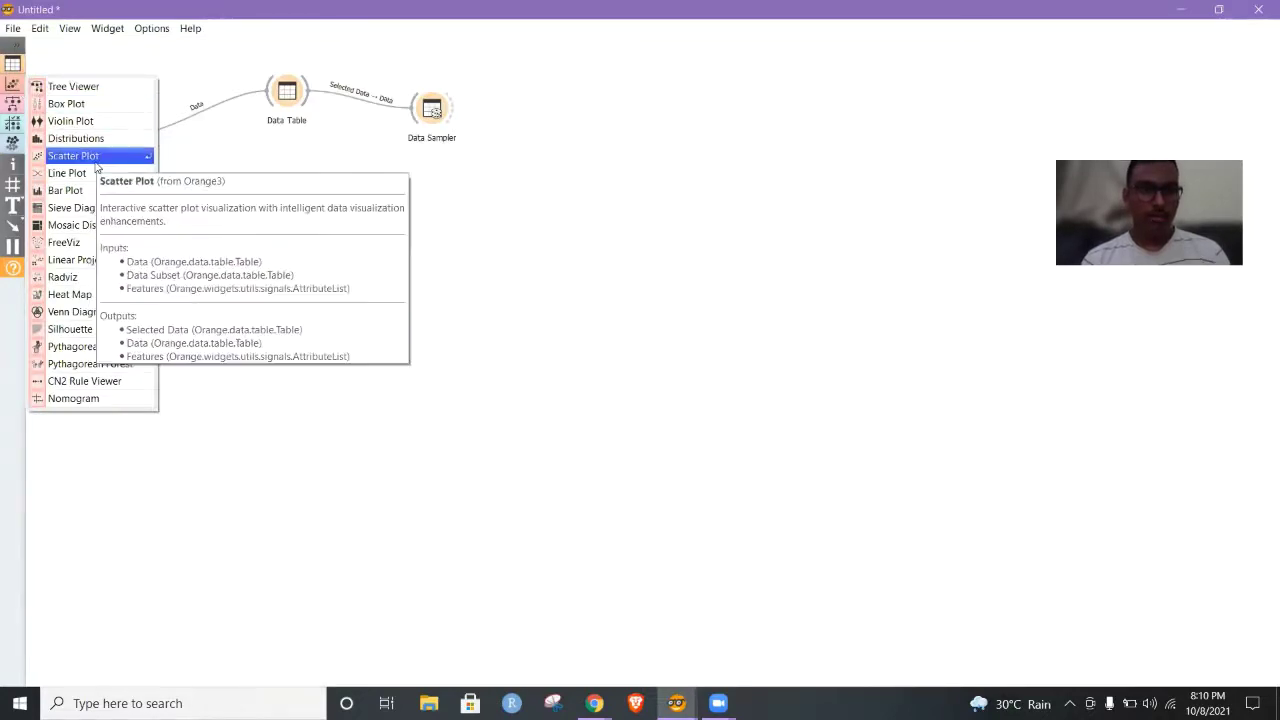
left_click(217, 147)
right_click(217, 147)
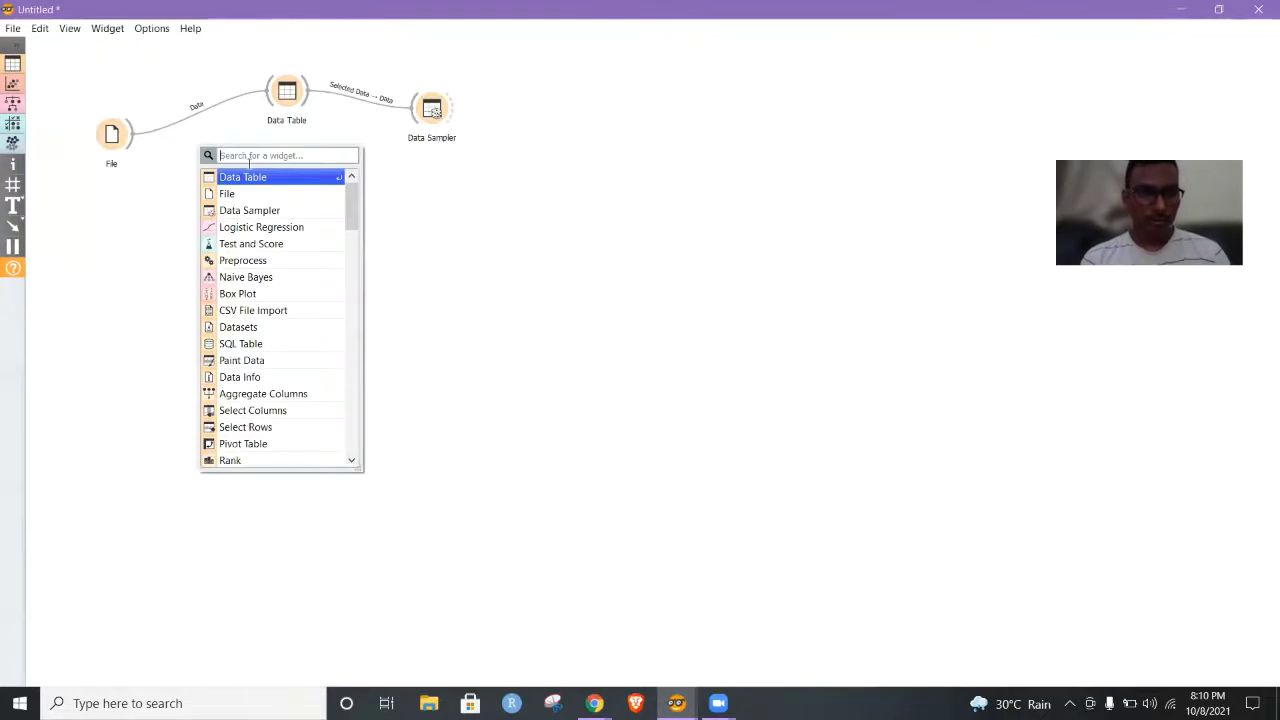
type("pre")
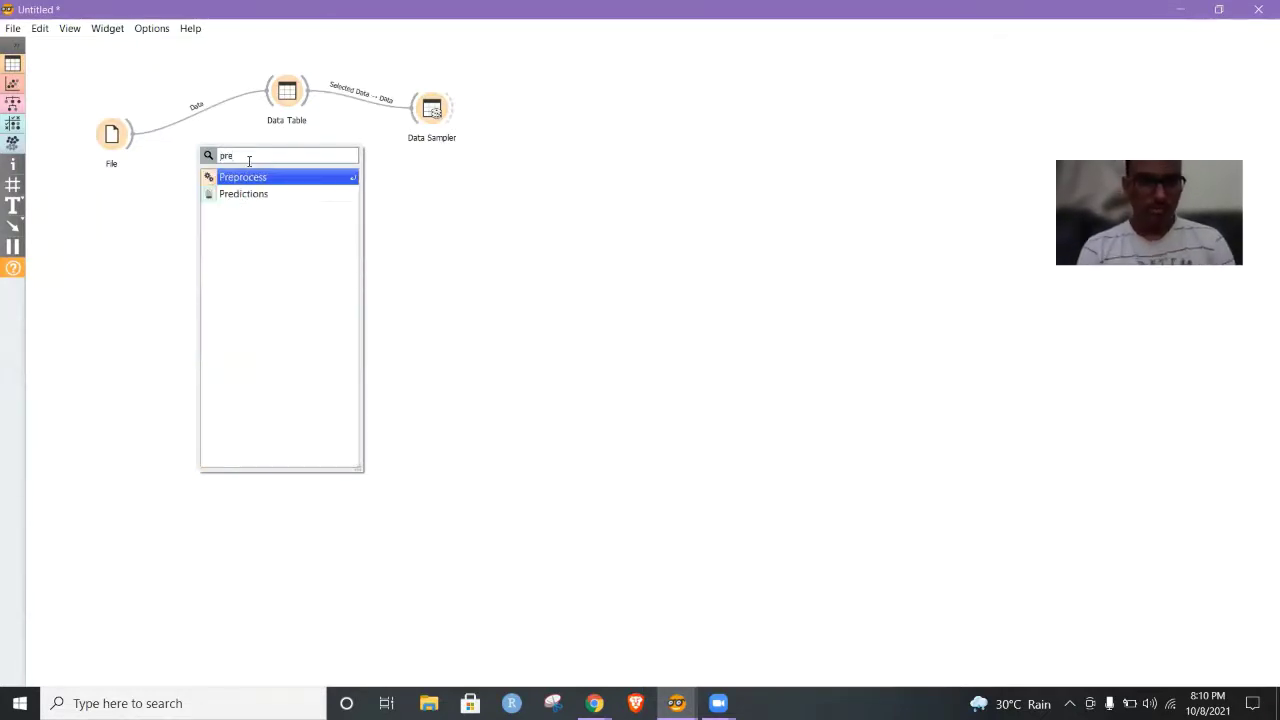
key("Return")
left_click_drag(213, 141, 328, 171)
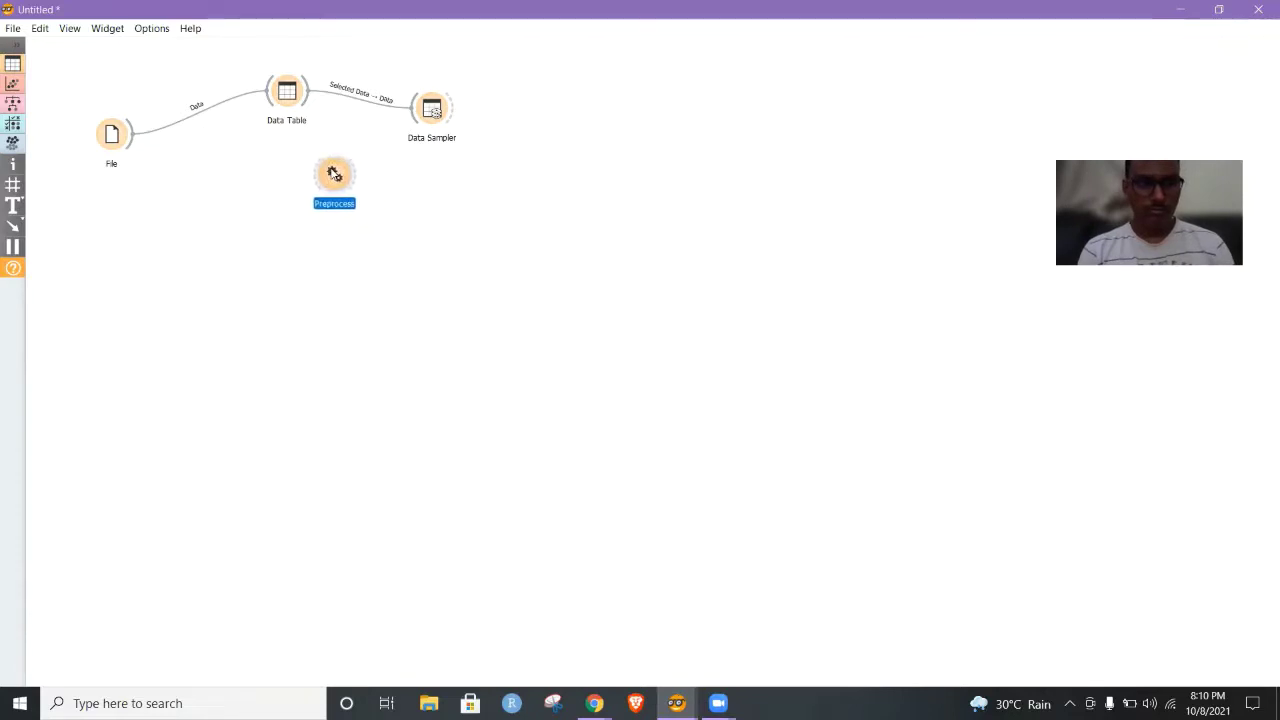
- Remove the link between Data Table and Data Sampler, and connect the Data Table's output to Preprocess instead
left_click(375, 107)
right_click(375, 107)
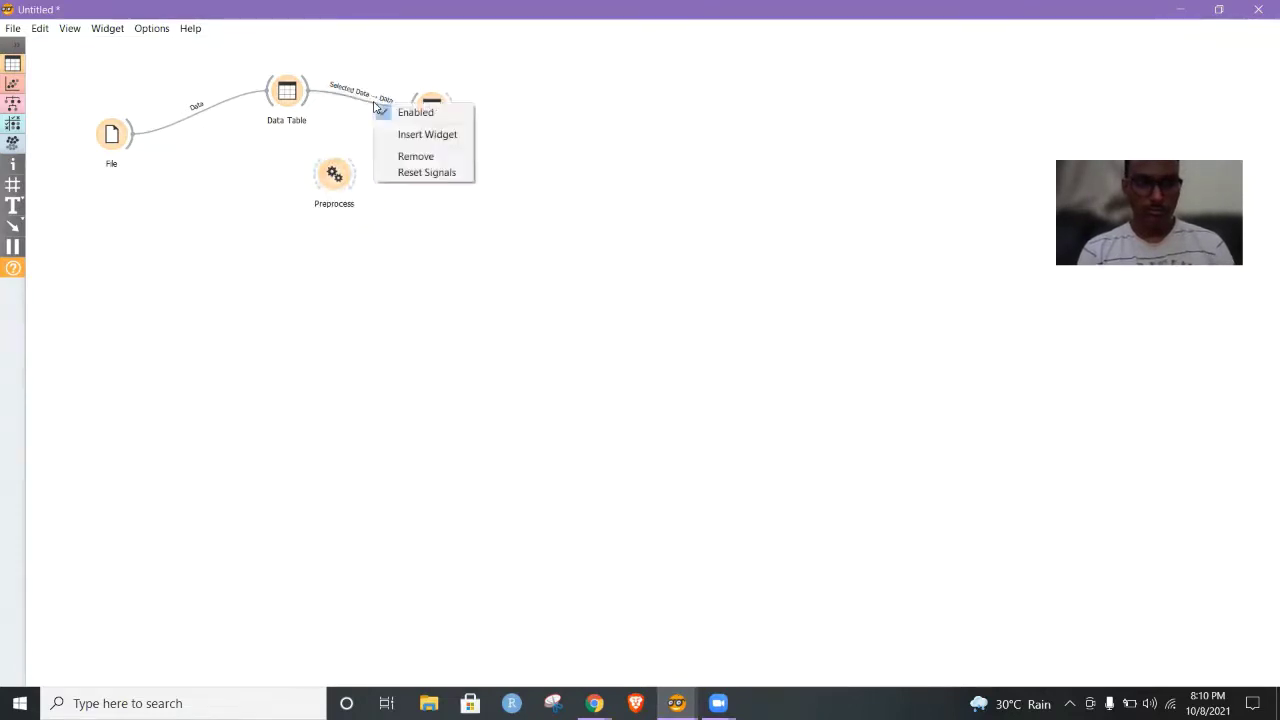
left_click(405, 154)
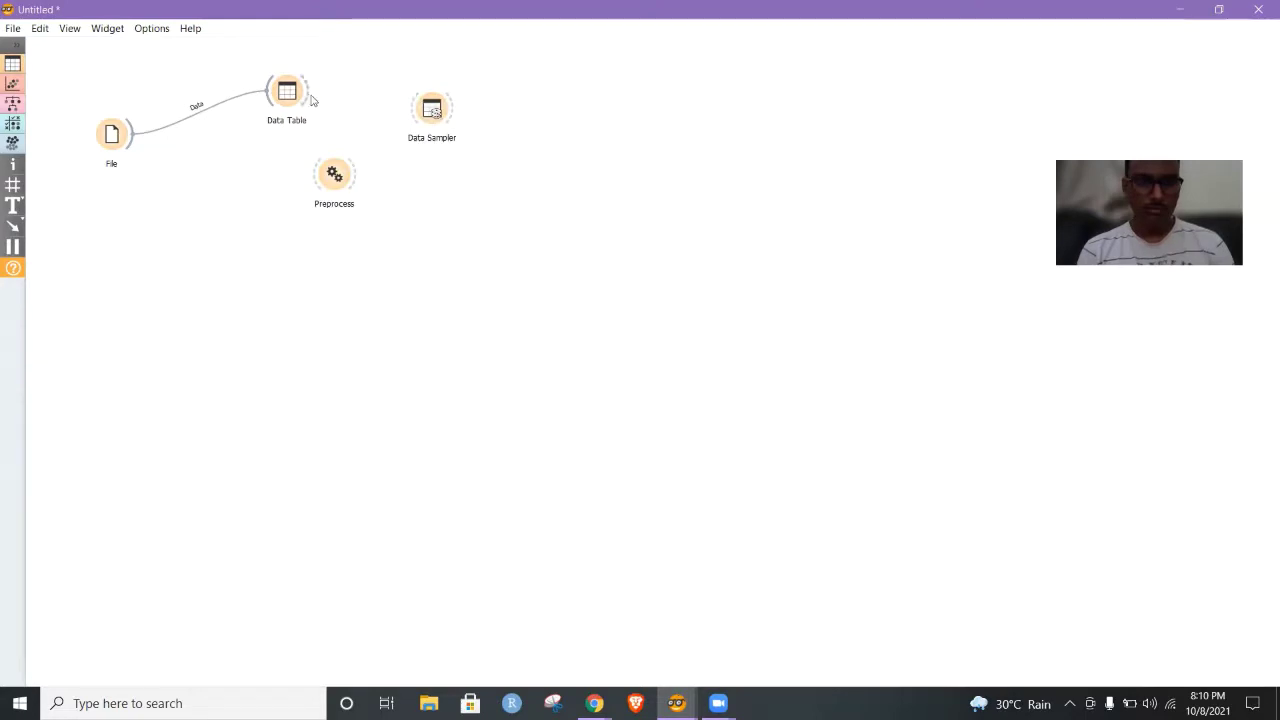
left_click_drag(309, 98, 309, 177)
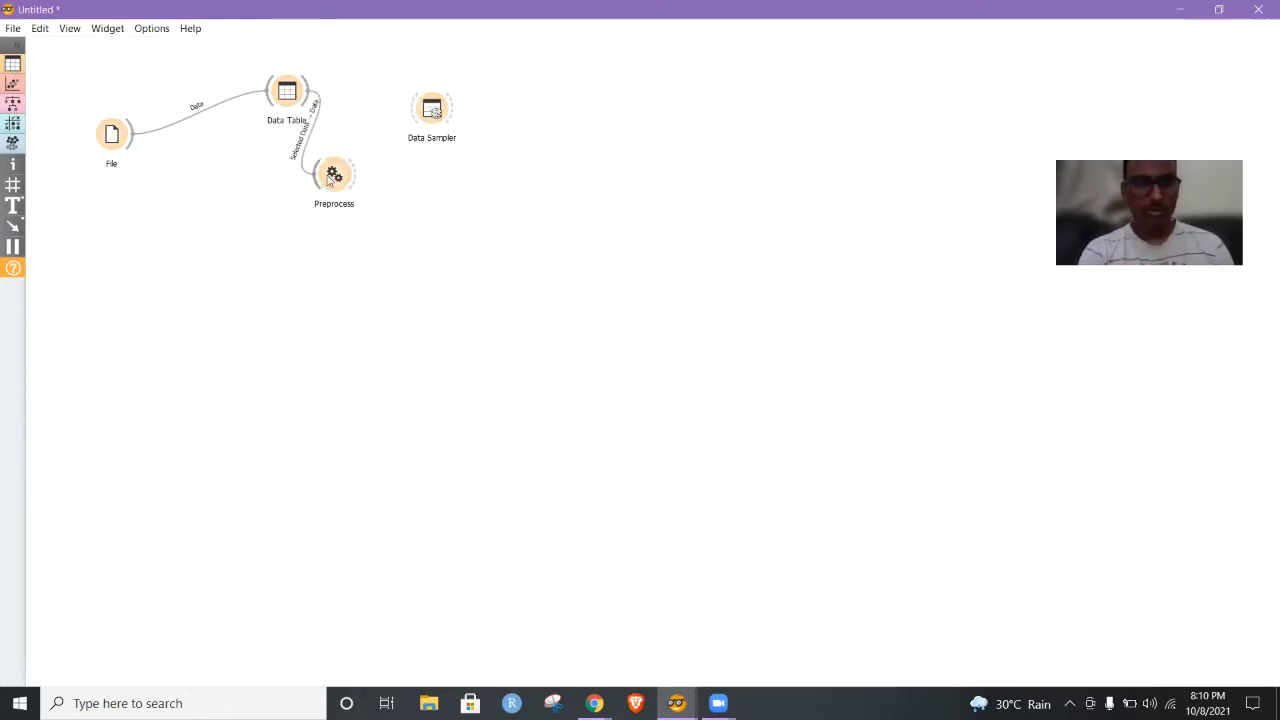
- Open the Preprocess widget and add the Impute Missing Values preprocessor
double_click(344, 178)
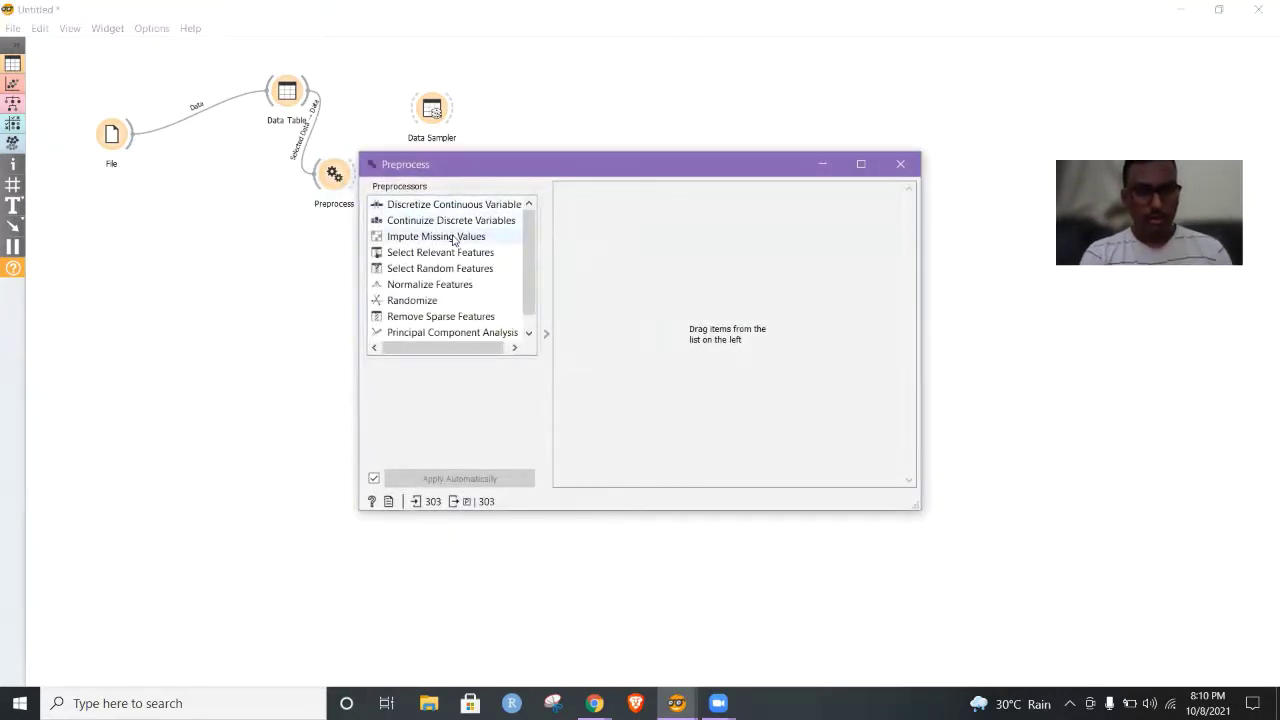
left_click(453, 238)
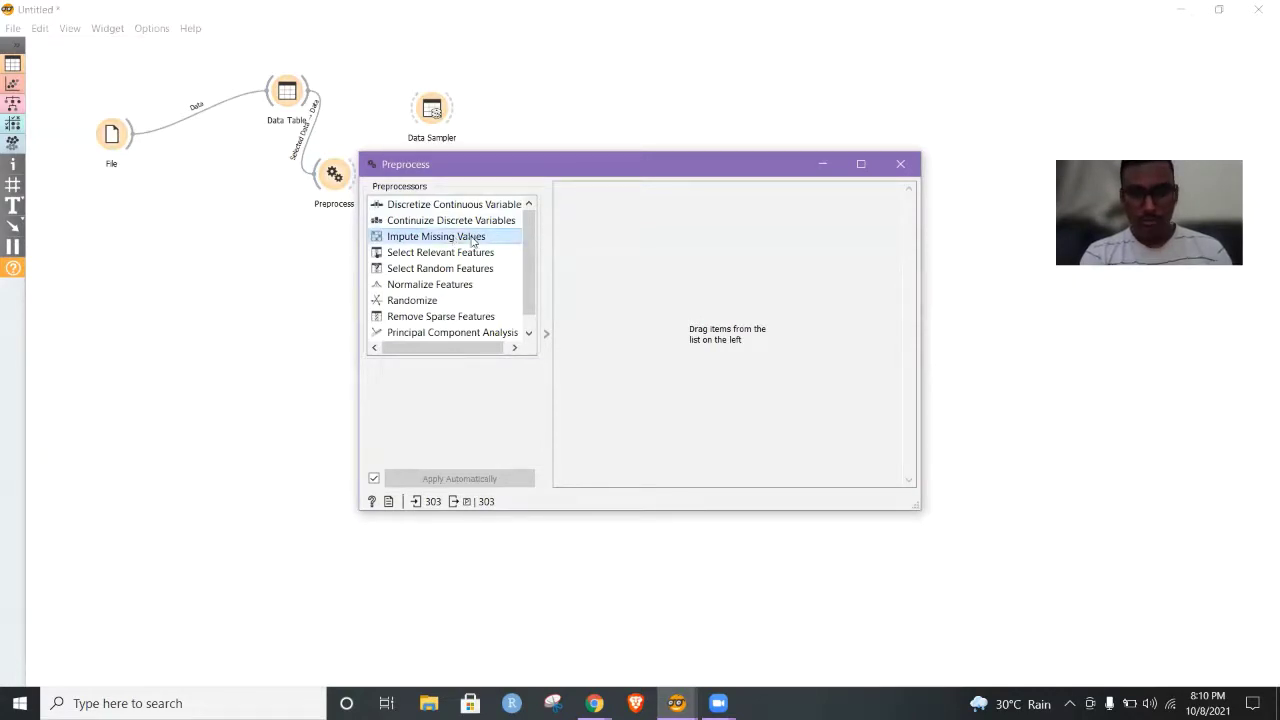
double_click(474, 242)
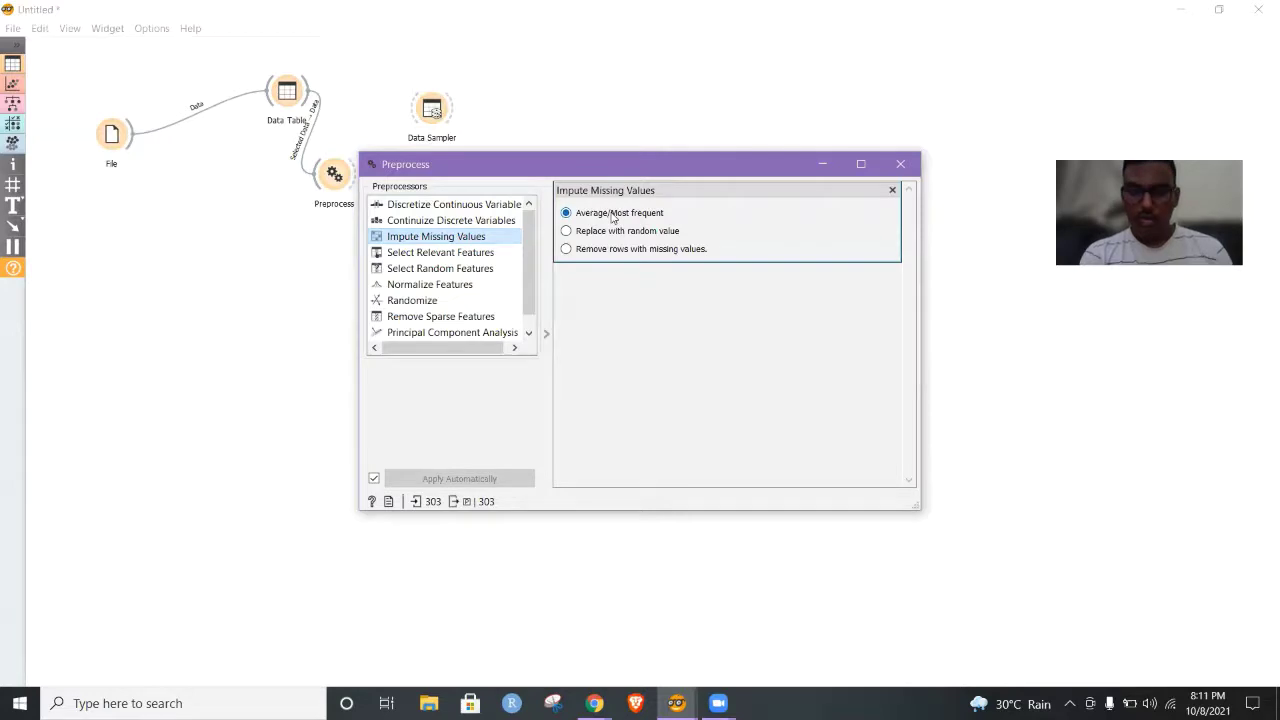
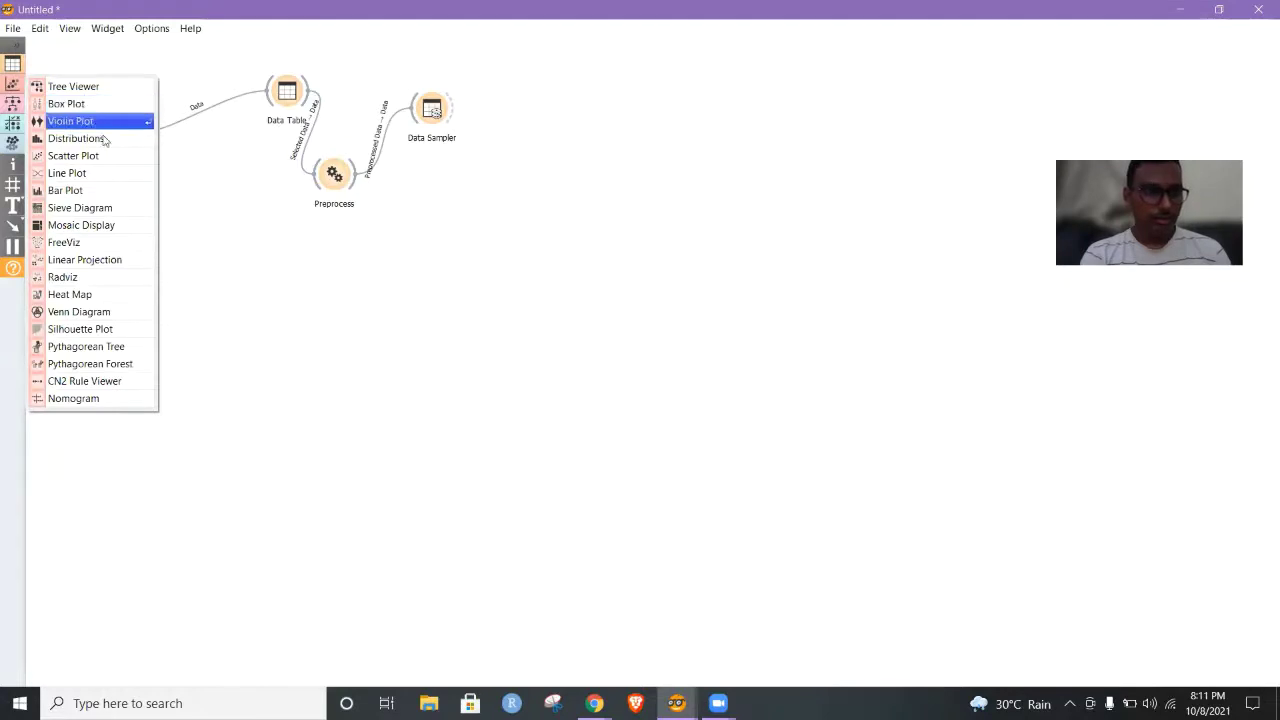
- Add a Scatter Plot widget below the Data Sampler and connect the Preprocess output to it
left_click(105, 156)
mouse_move(453, 182)
left_mouse_down()
mouse_move(457, 271)
mouse_move(457, 180)
left_mouse_up()
left_click(397, 208)
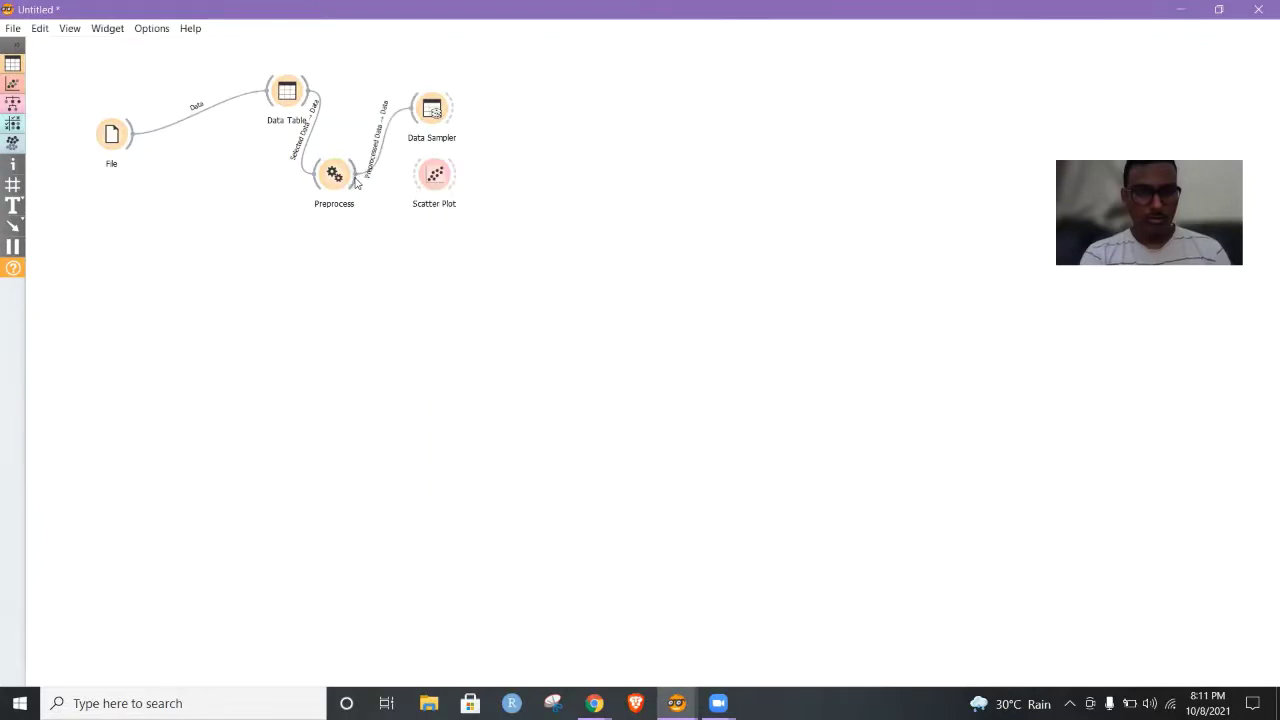
left_click_drag(354, 182, 414, 318)
- Open the Scatter Plot and set its y axis to ST by exercise
double_click(416, 316)
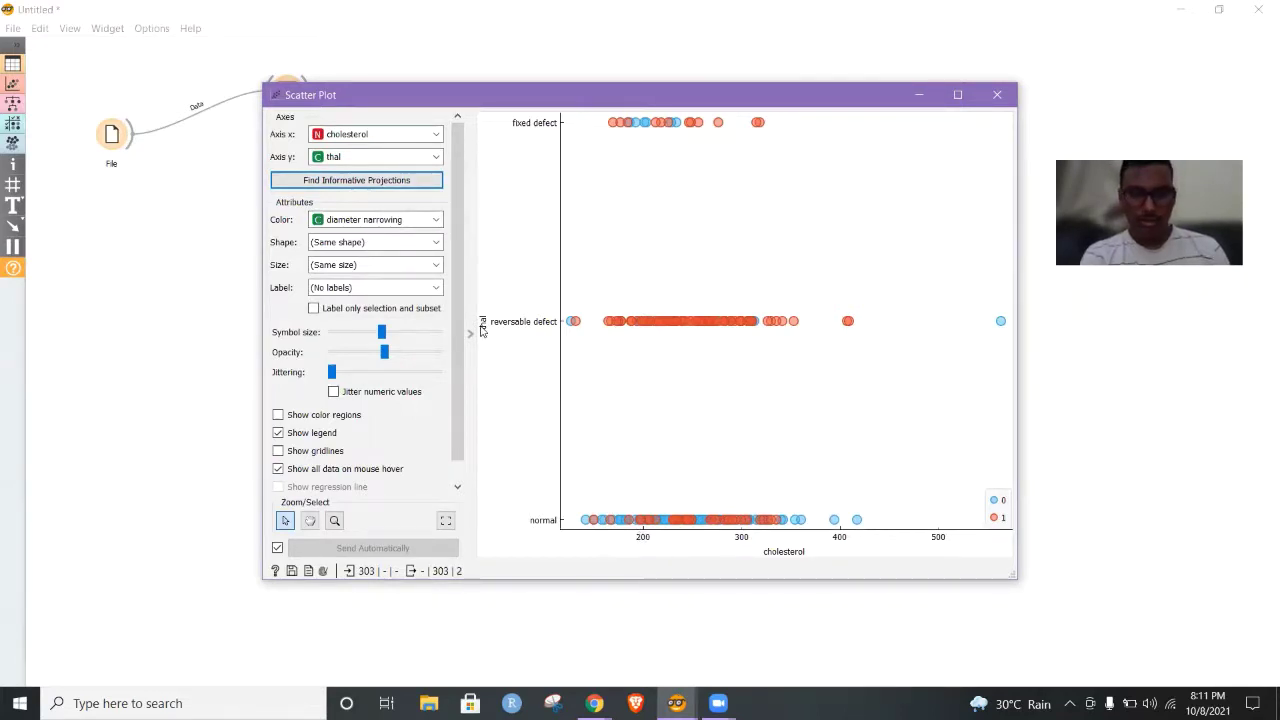
left_click(435, 158)
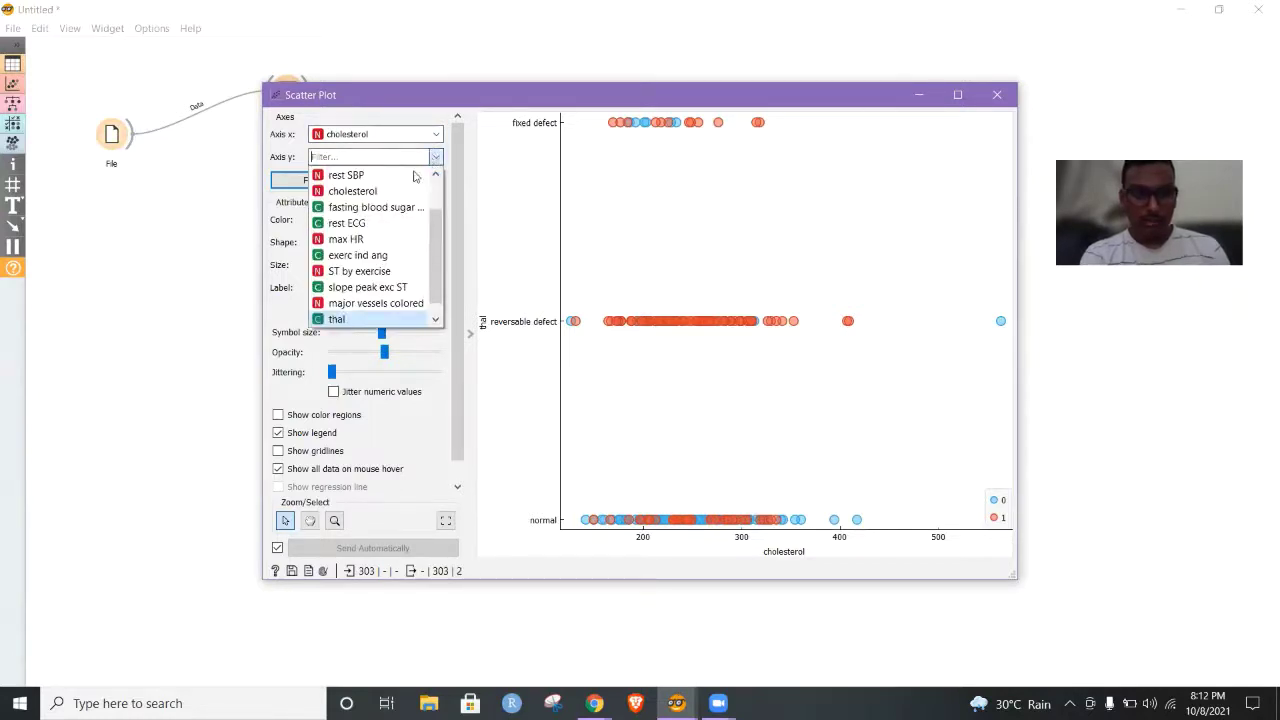
left_click(408, 271)
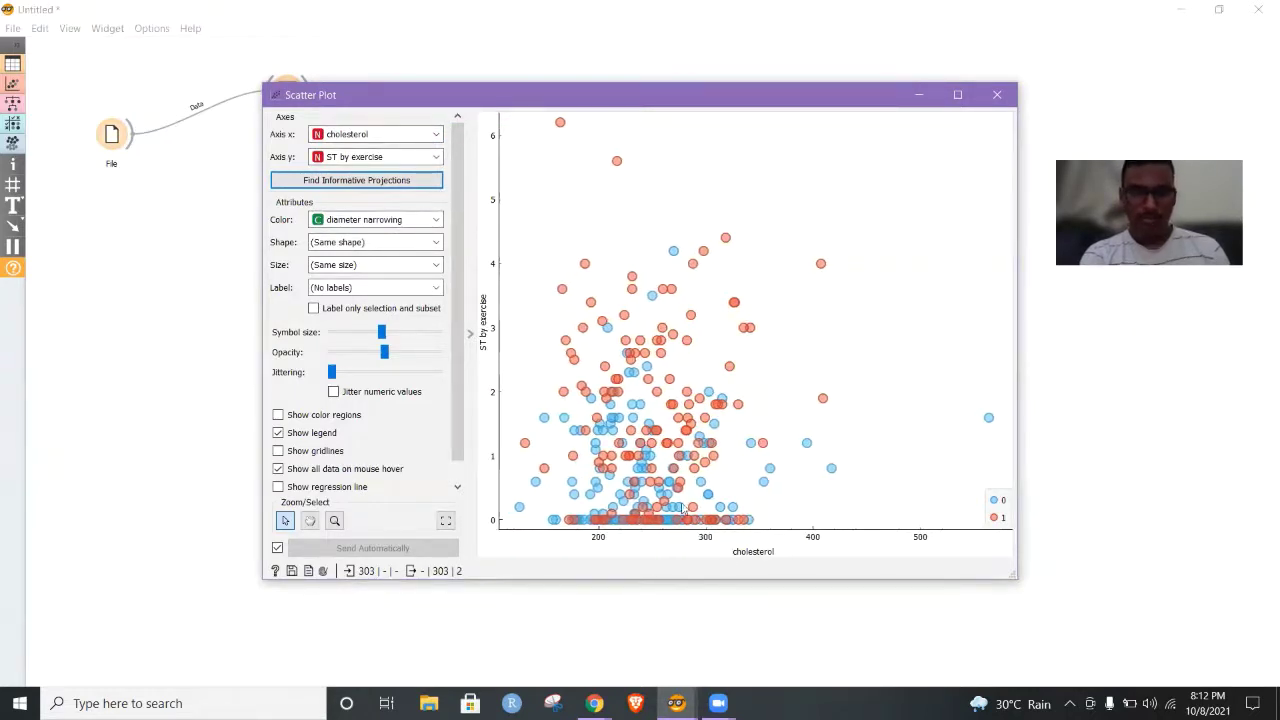
- Score the attribute pairs with Find Informative Projections, then move the Score Plots window clear of the plot and widen it
left_click(352, 182)
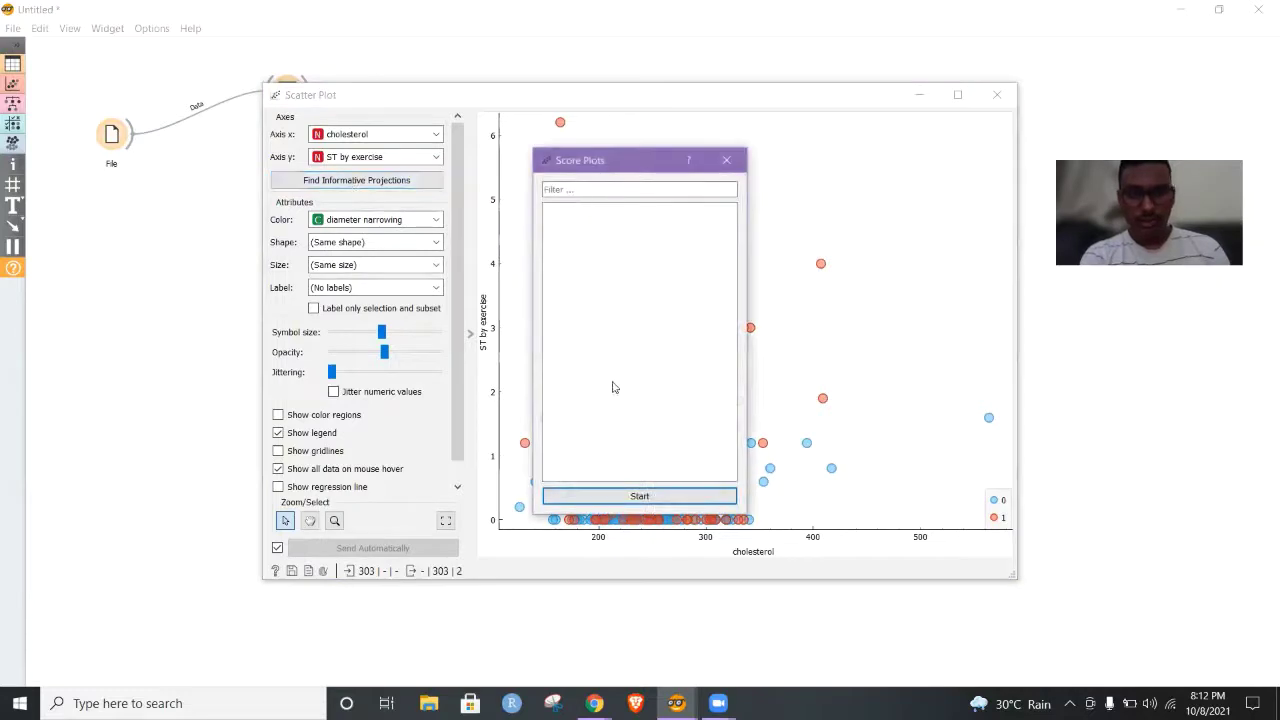
left_click(630, 497)
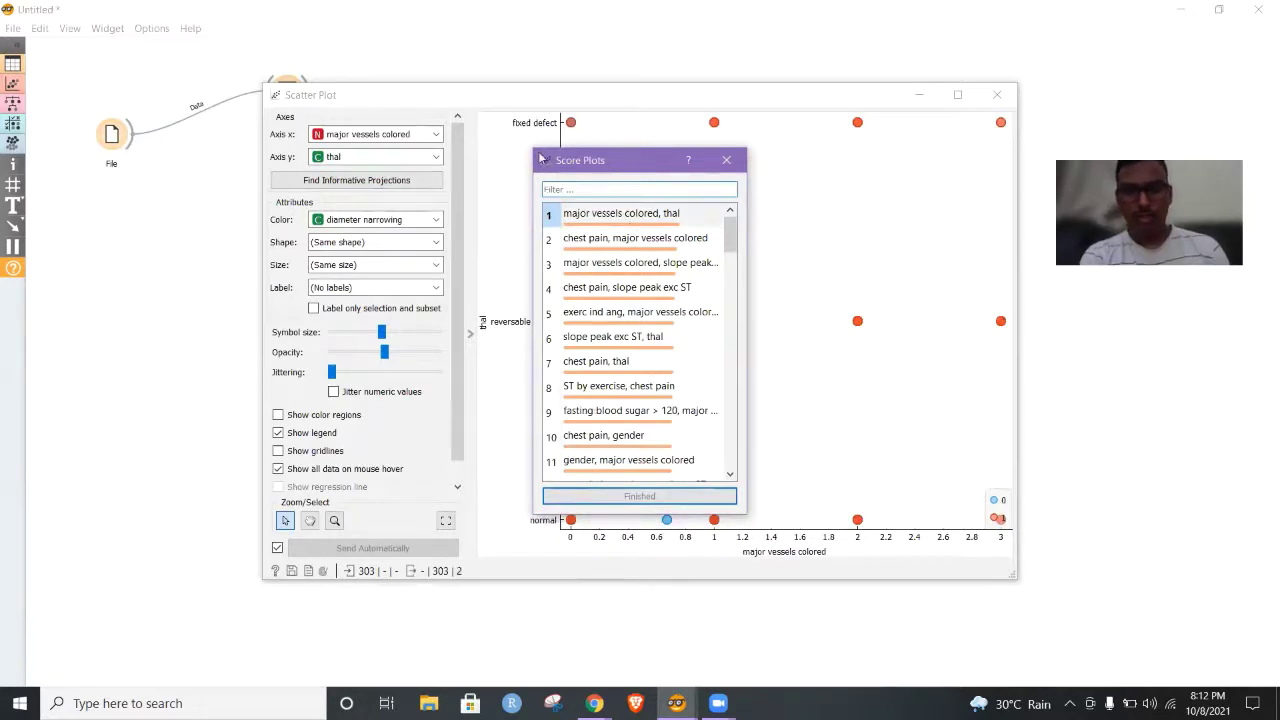
left_click_drag(541, 158, 370, 132)
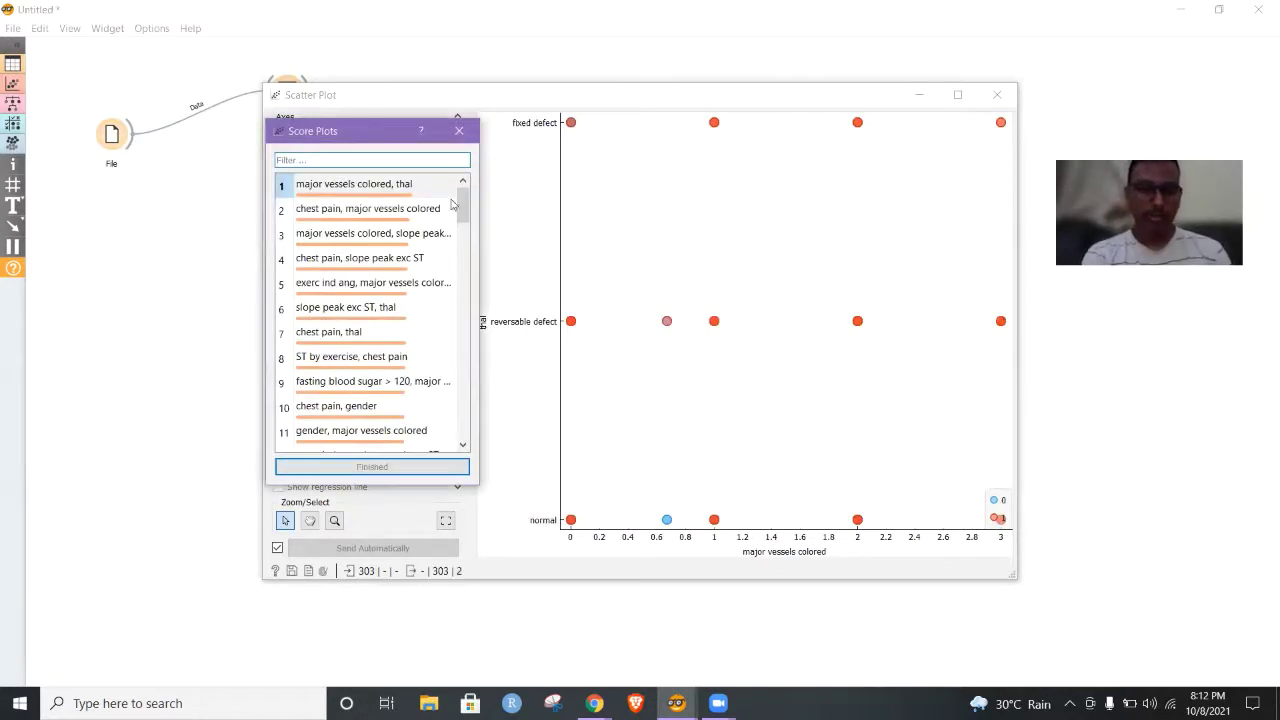
left_click_drag(538, 215, 536, 215)
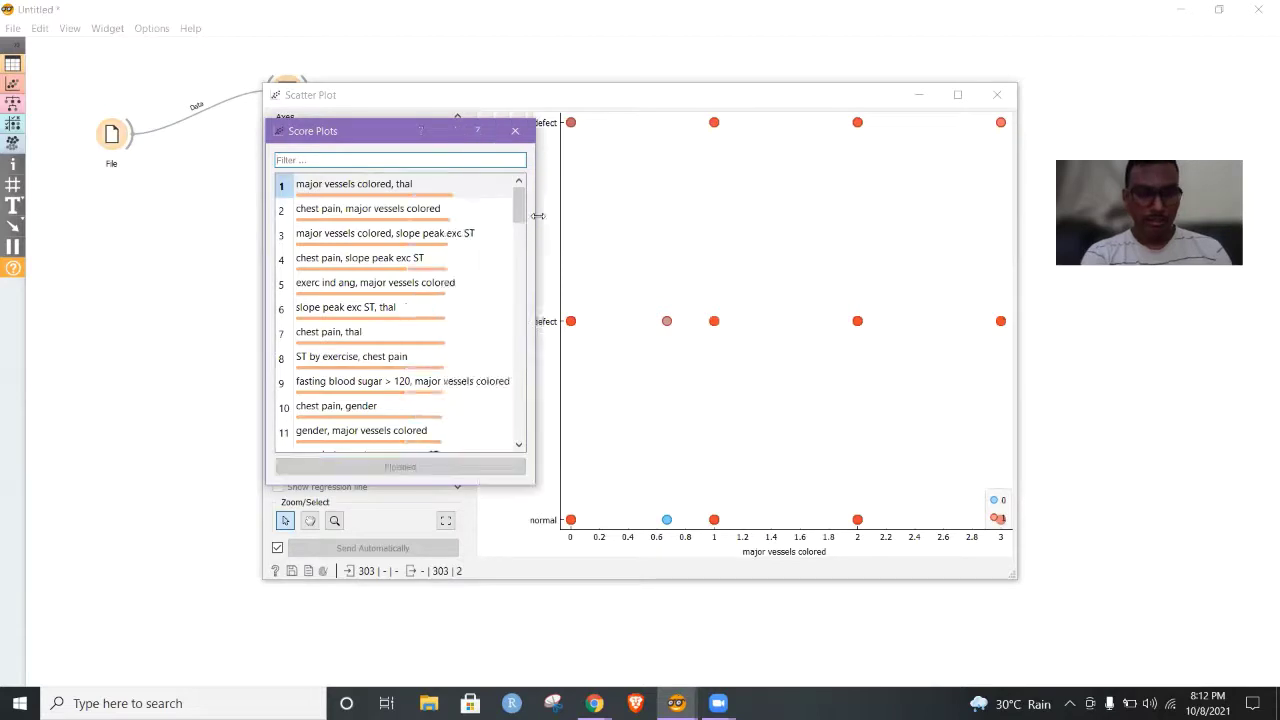
- Preview several scored attribute pairs in the scatter plot, including chest pain with major vessels colored, chest pain with gender, and gender with thal
left_click(330, 195)
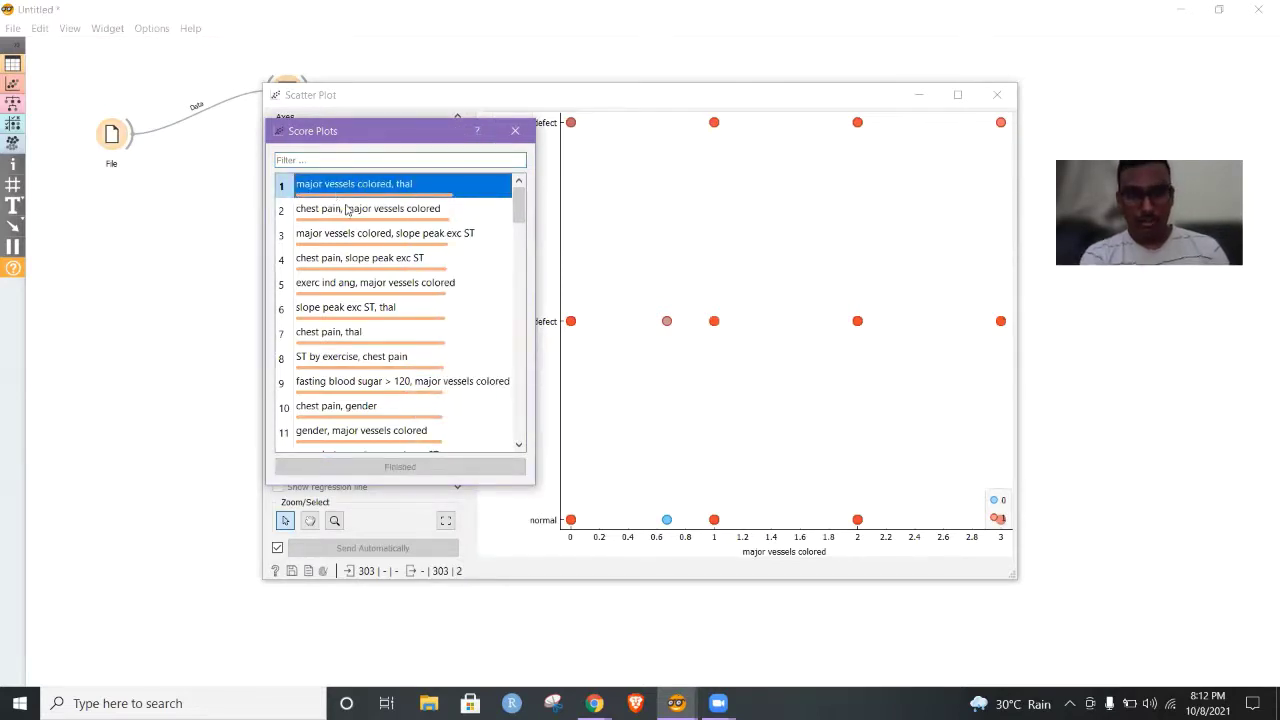
left_click(348, 211)
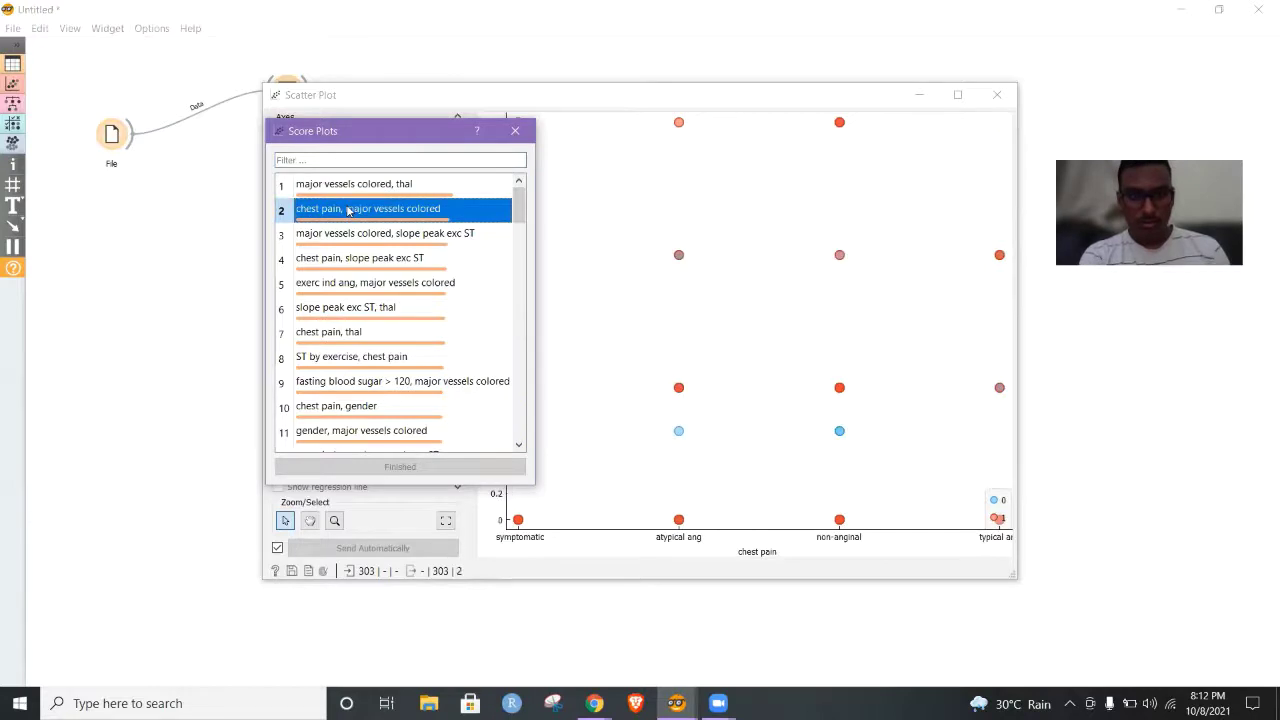
left_click(385, 264)
scroll(385, 328, "down", 1)
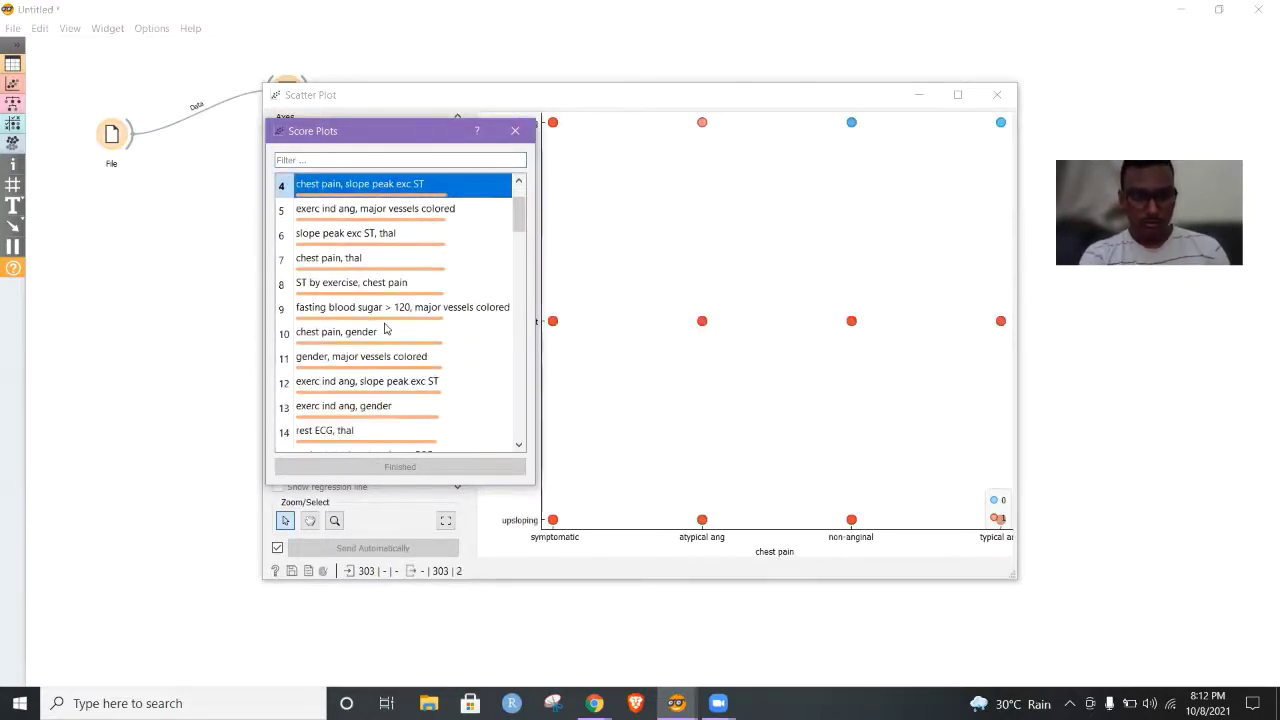
left_click(405, 311)
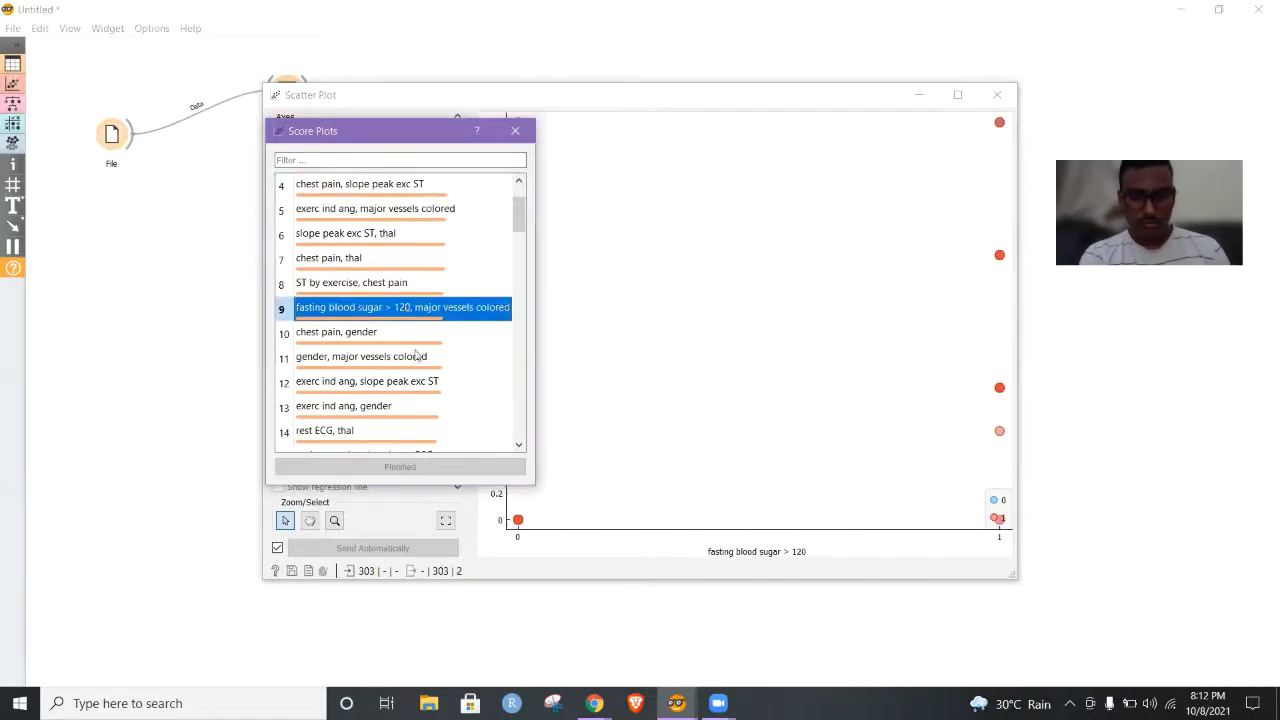
scroll(417, 390, "down", 1)
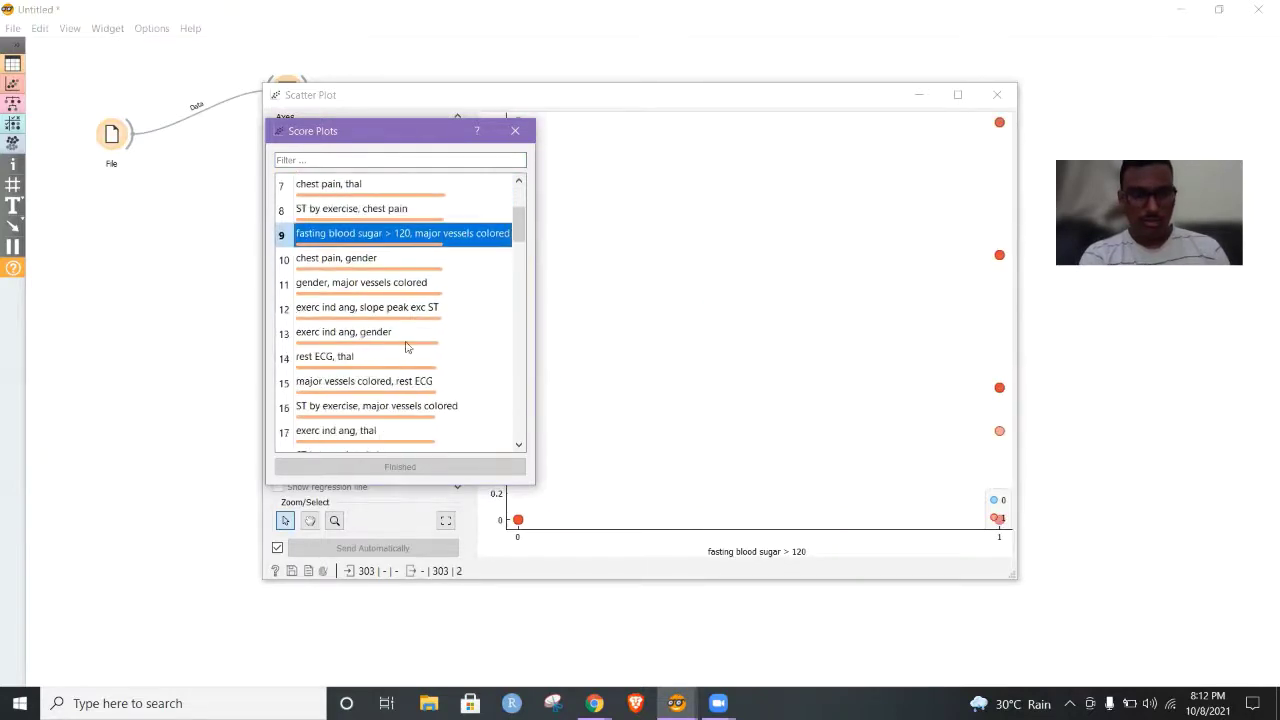
left_click(370, 262)
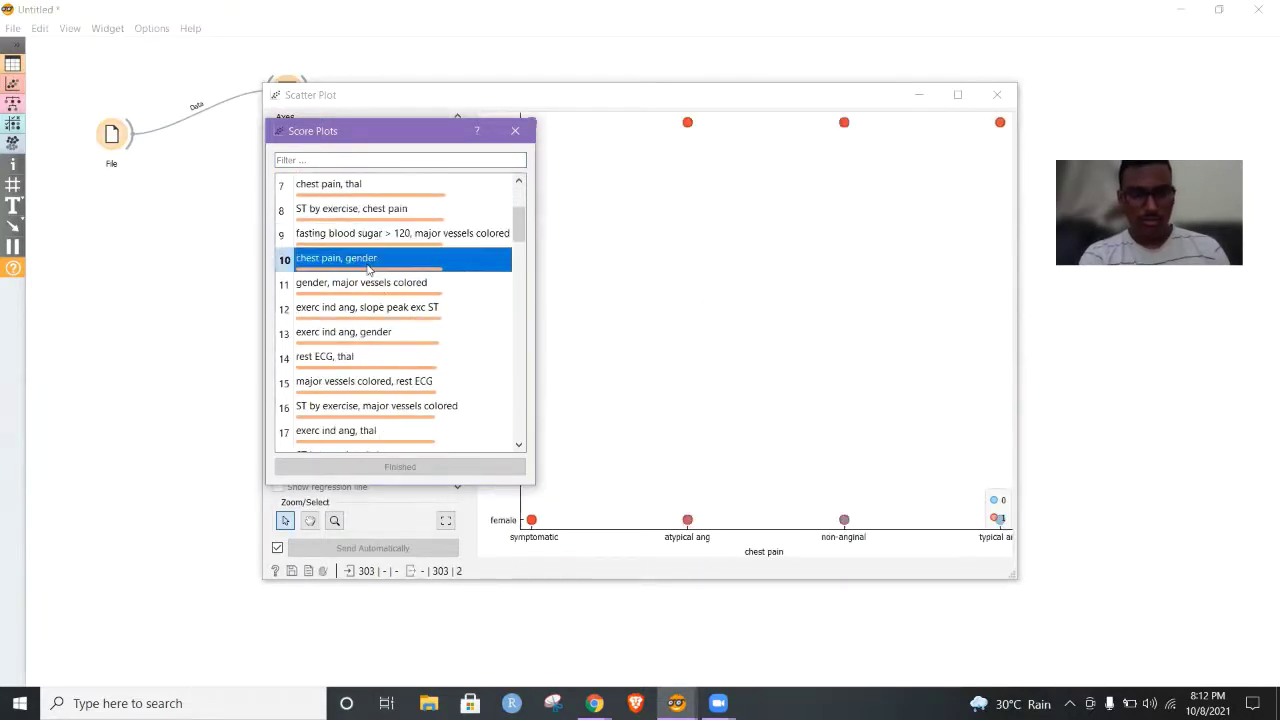
scroll(369, 345, "down", 2)
left_click(358, 364)
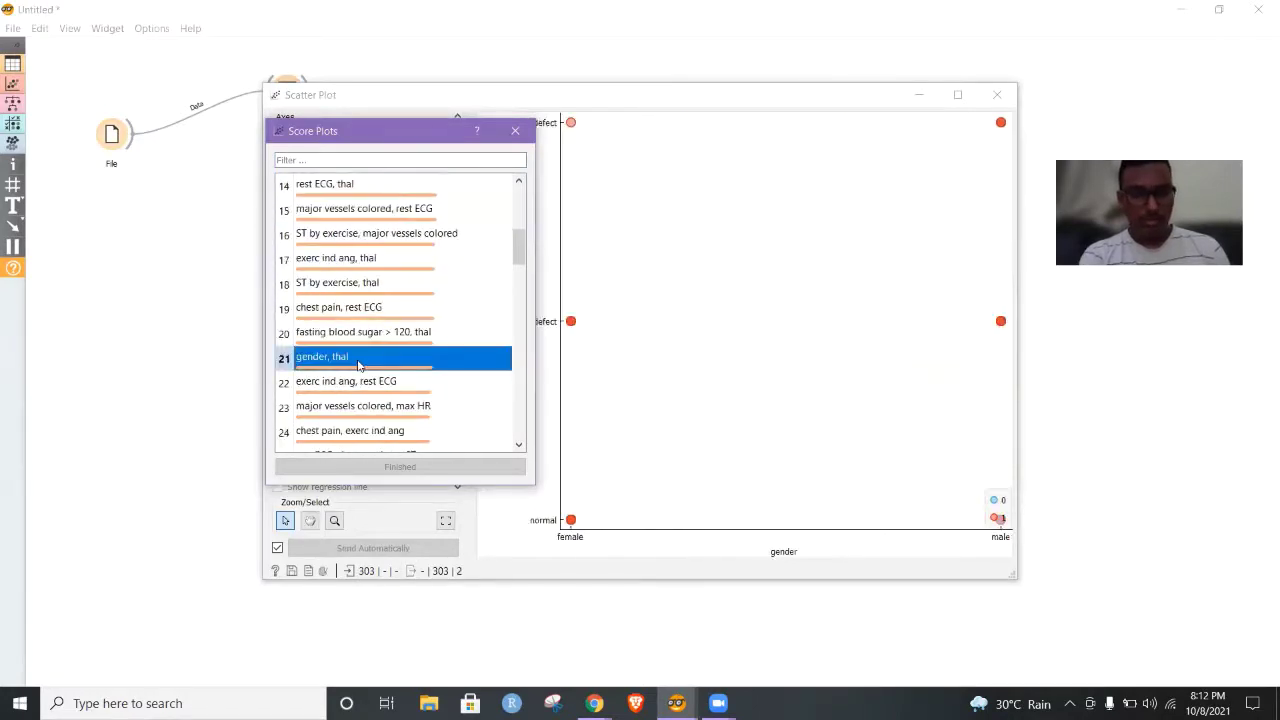
left_click(370, 386)
- Plot the major vessels colored, max HR pair, then move the Score Plots window aside and close it
left_click(380, 412)
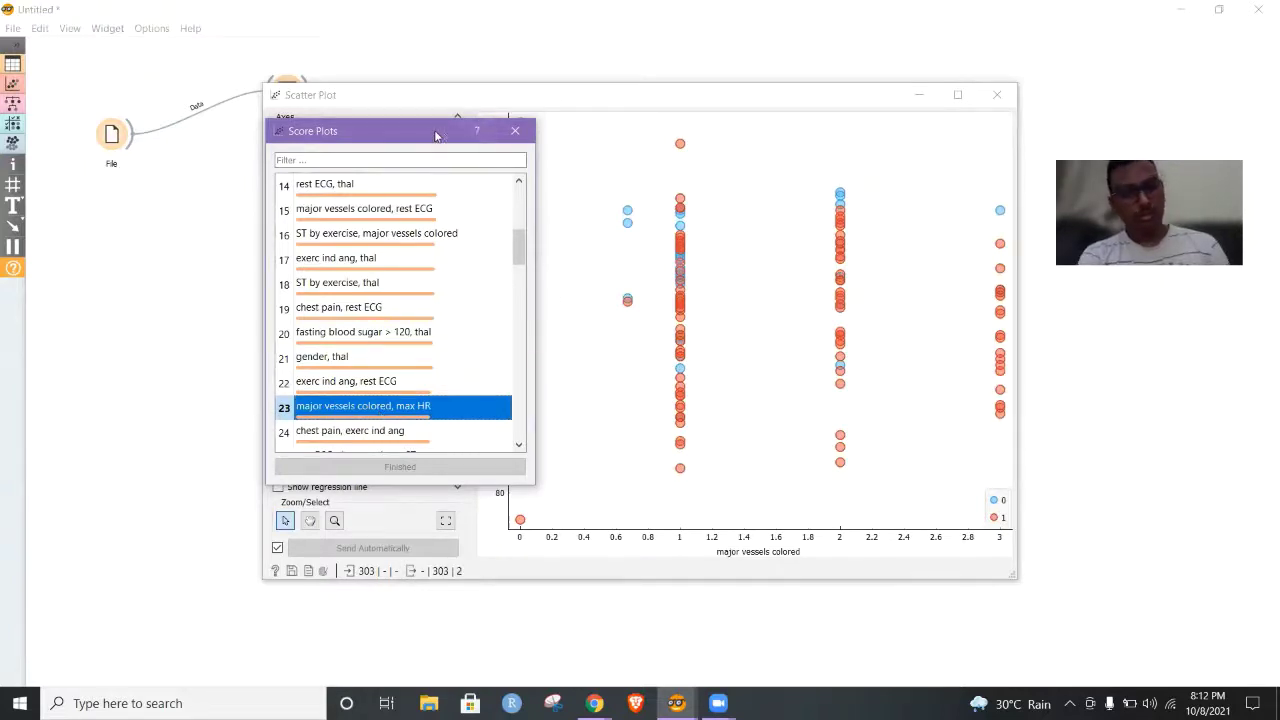
left_click_drag(425, 135, 262, 160)
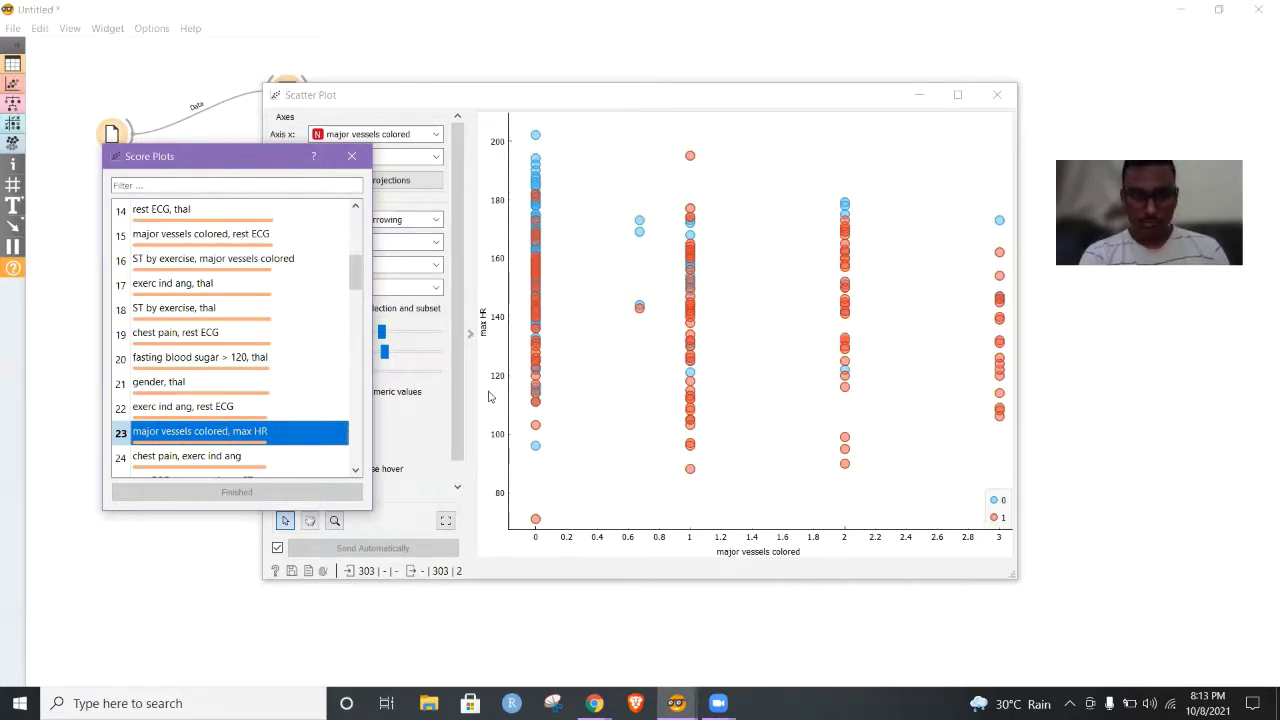
left_click(350, 157)
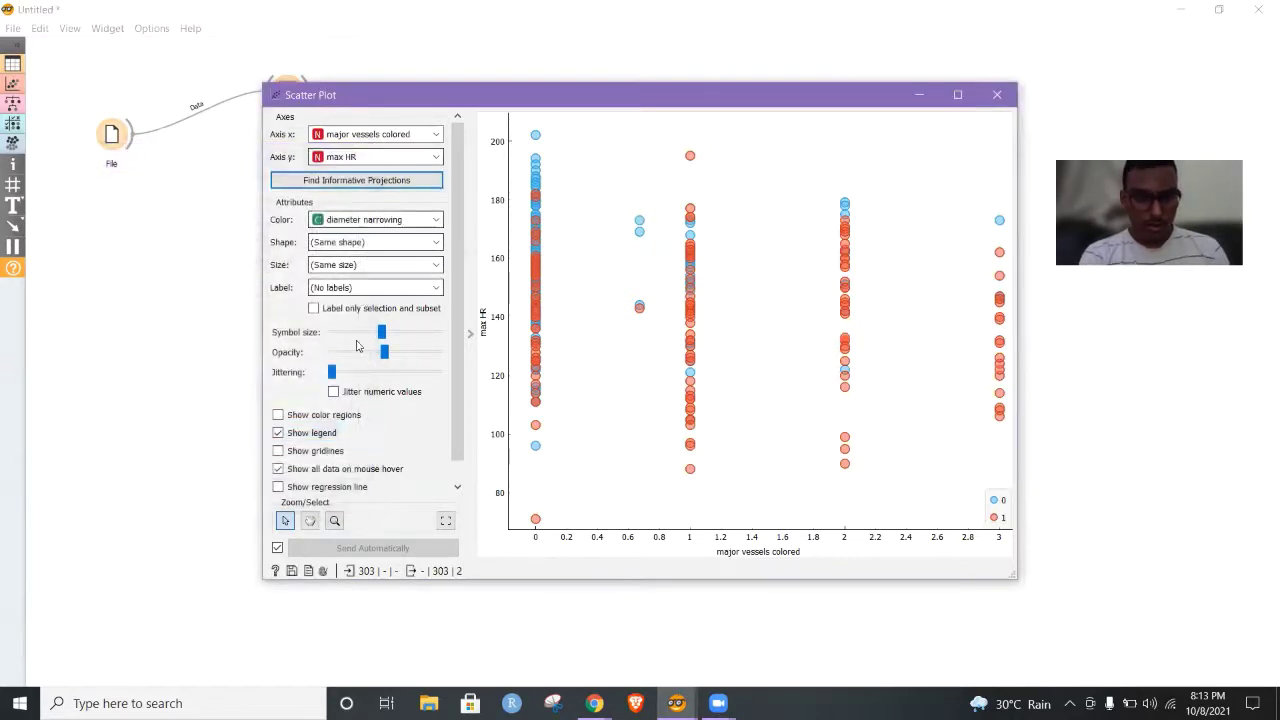
- Briefly show the regression line in the scatter plot, hide it again and turn on the color regions
scroll(300, 400, "down", 1)
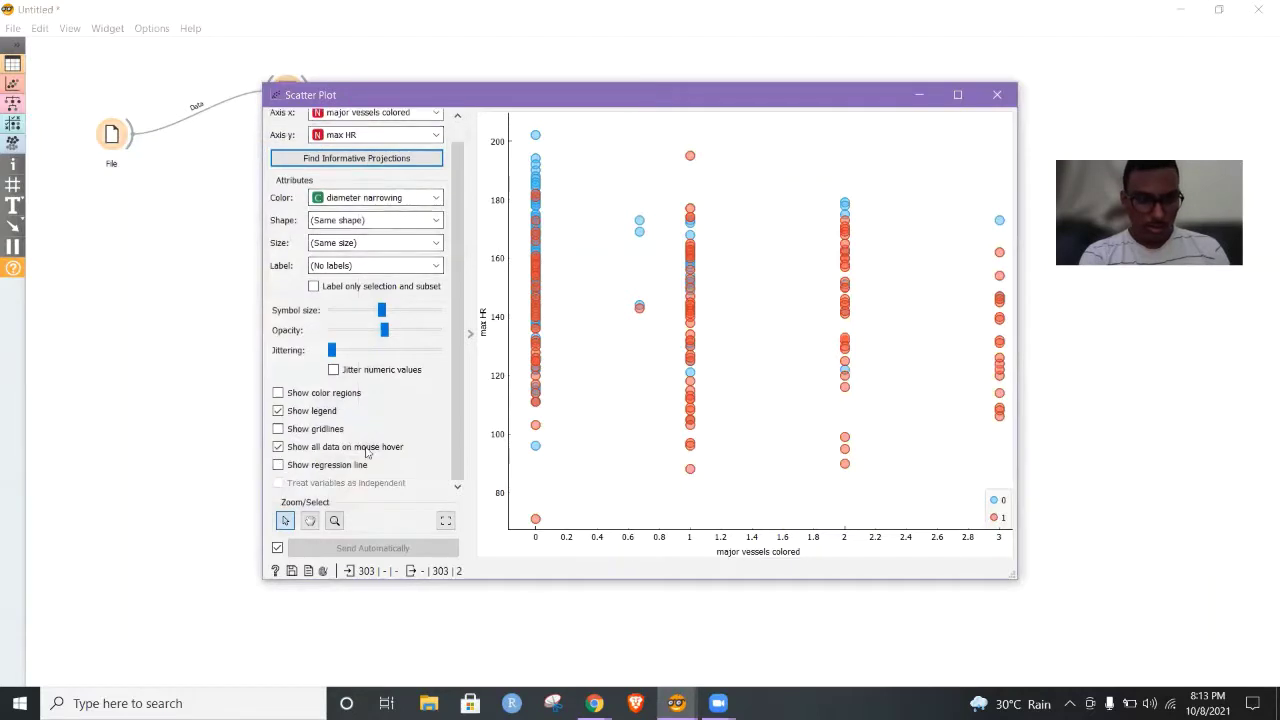
left_click(278, 465)
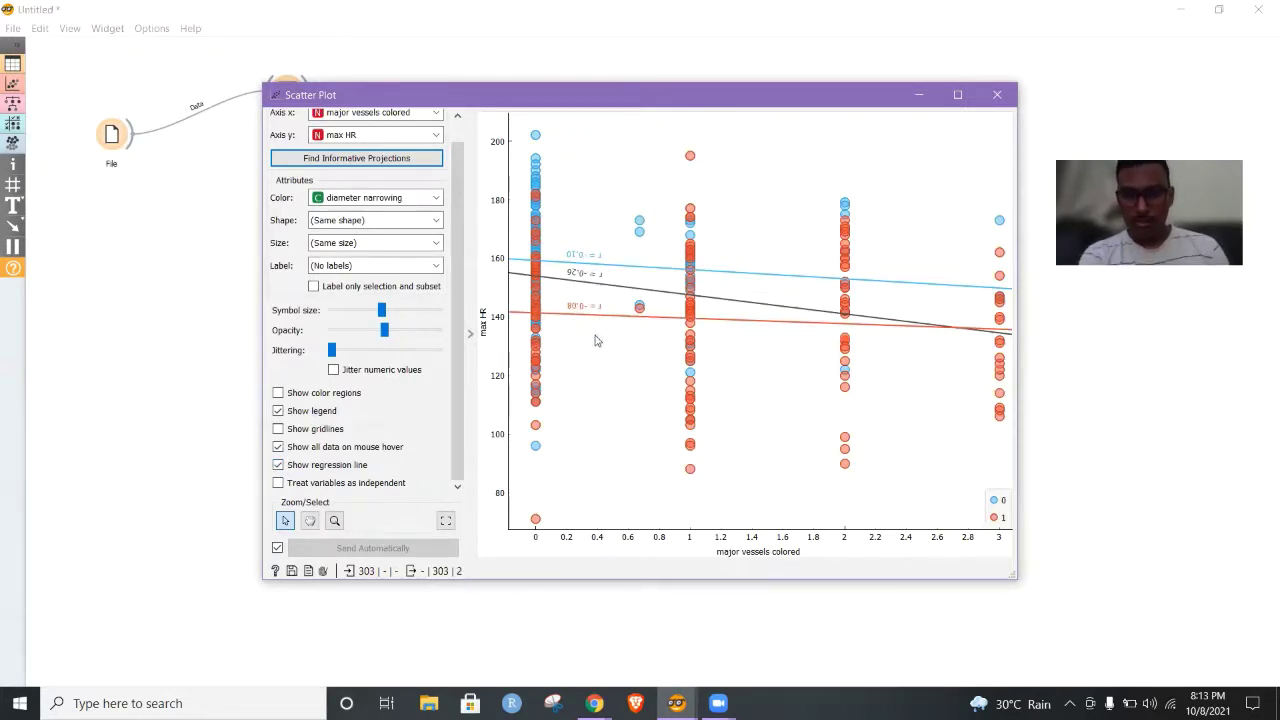
left_click(278, 465)
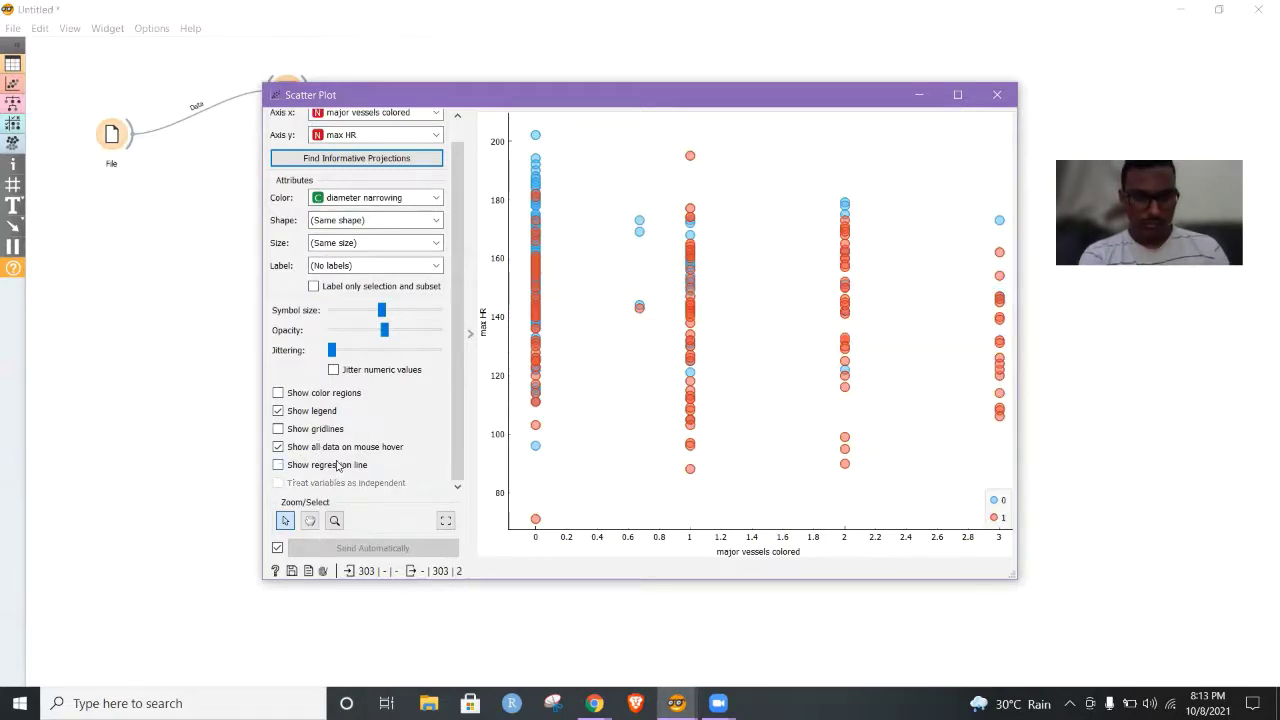
left_click(278, 393)
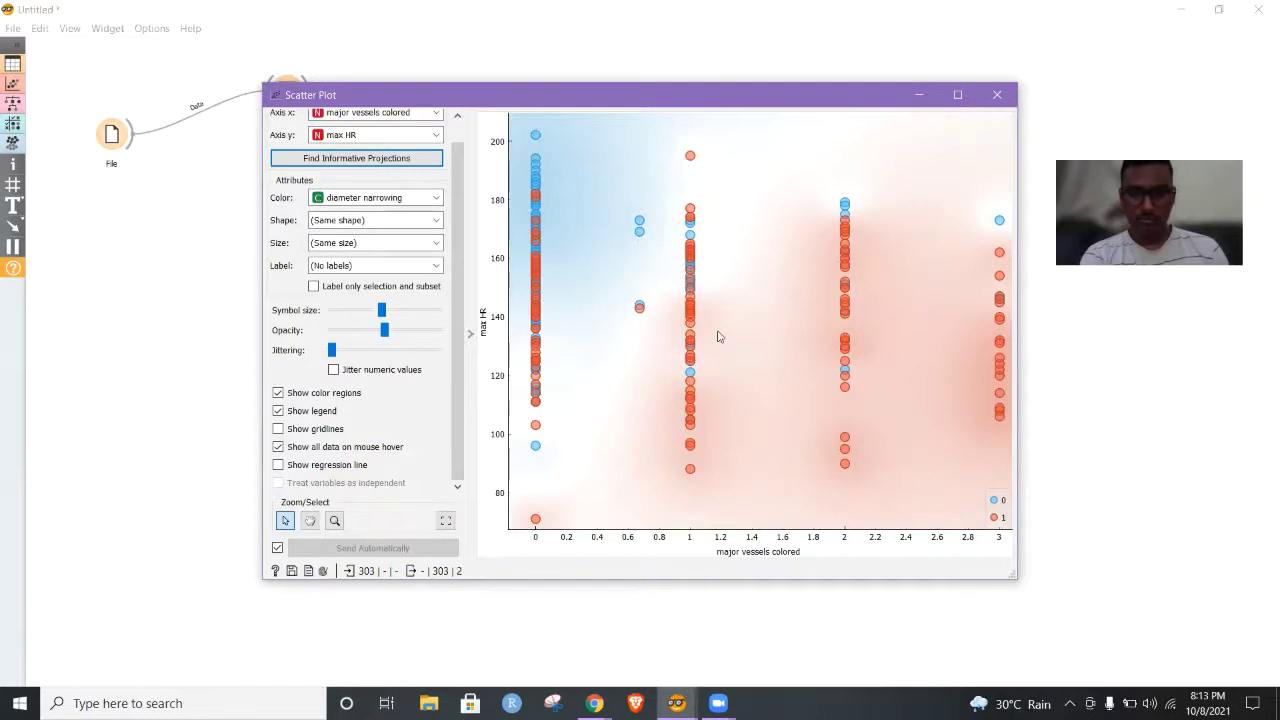
- Set the scatter plot's y axis to gender and its x axis to cholesterol, and close the plot window
scroll(412, 157, "up", 3)
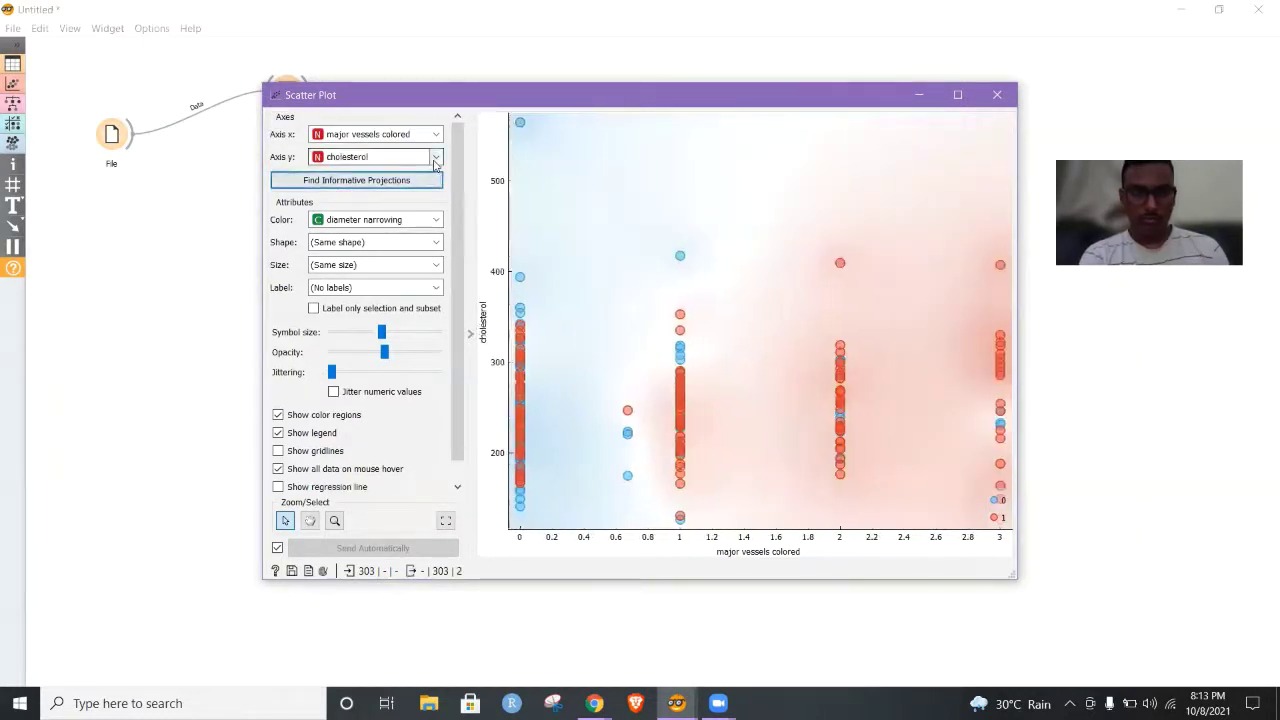
left_click(428, 156)
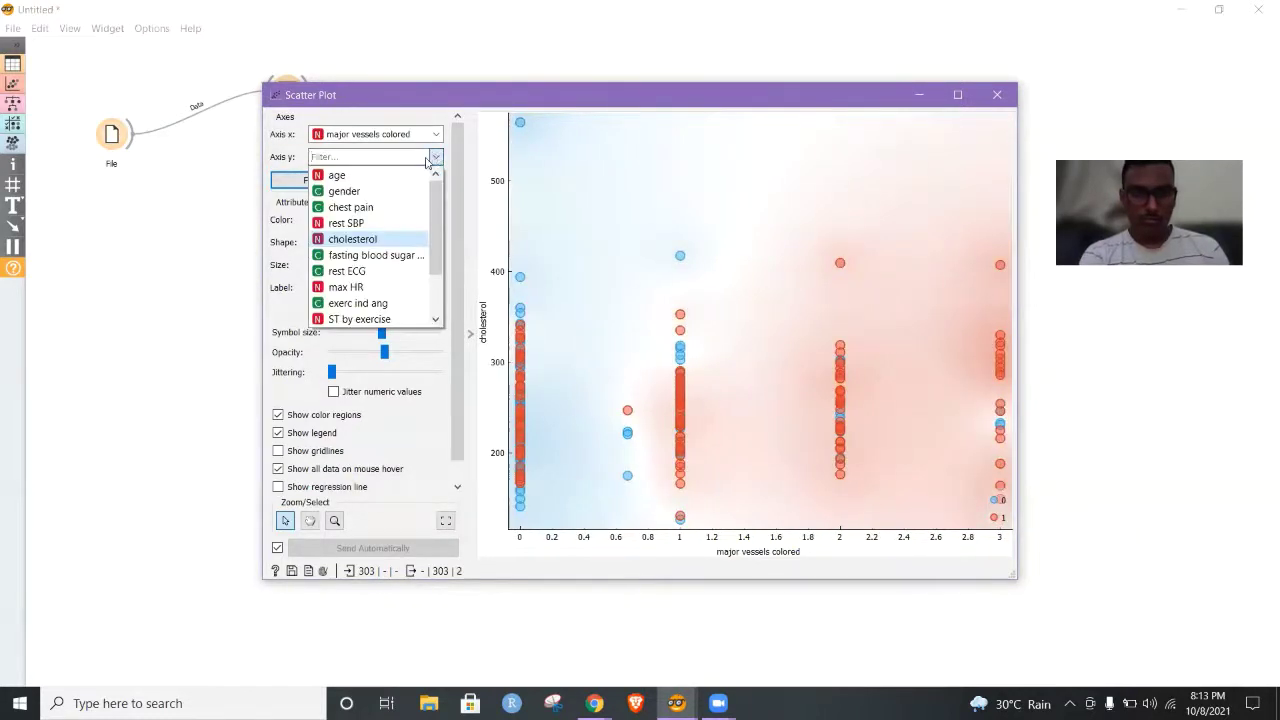
left_click(408, 192)
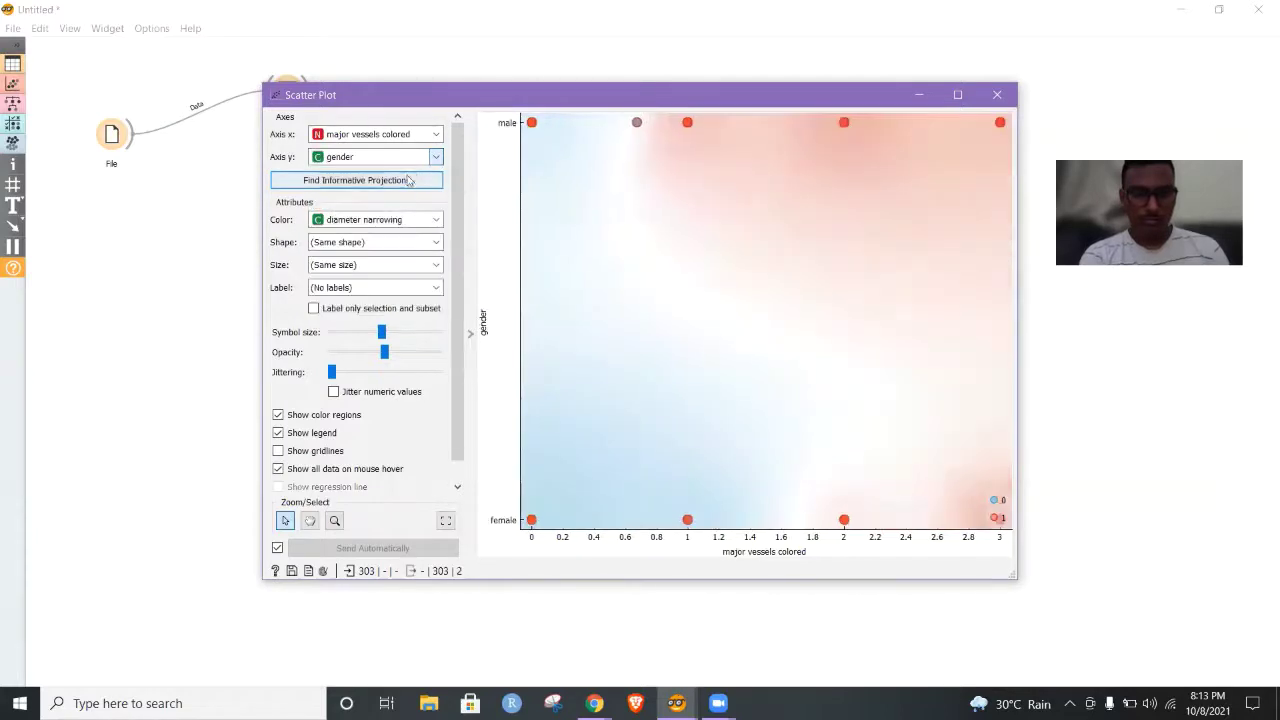
left_click(434, 134)
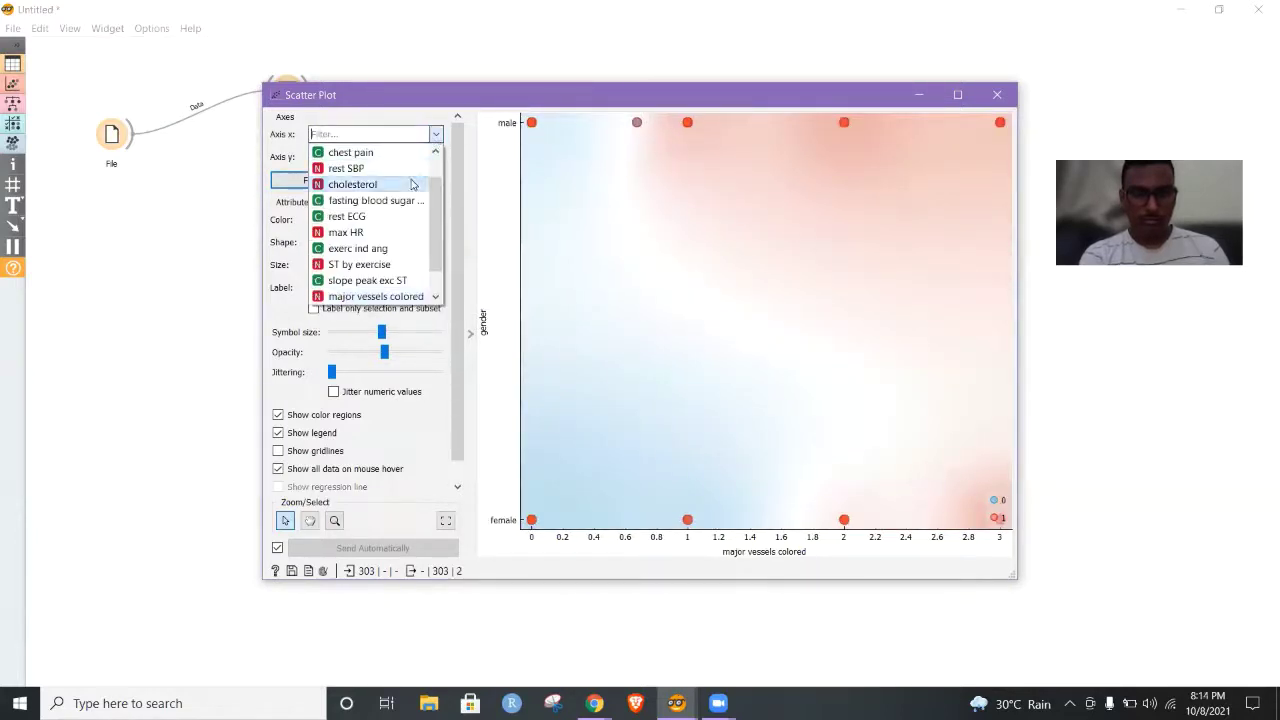
left_click(411, 184)
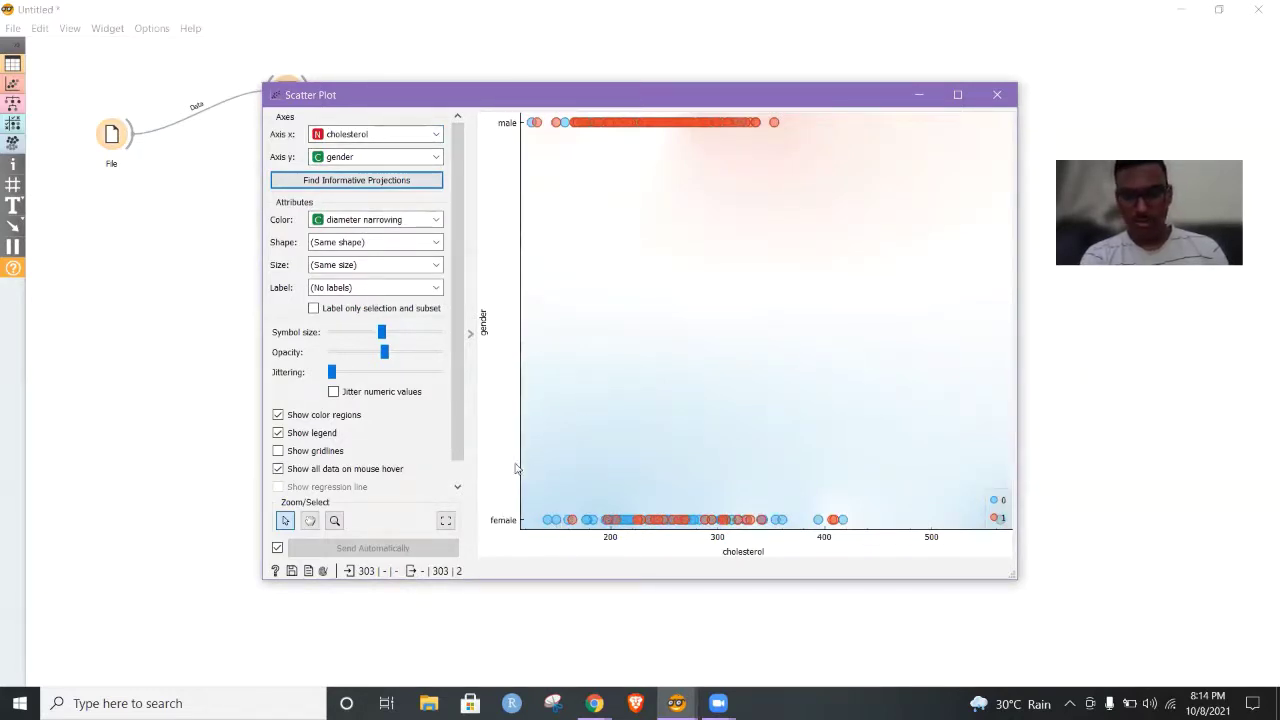
key("Escape")
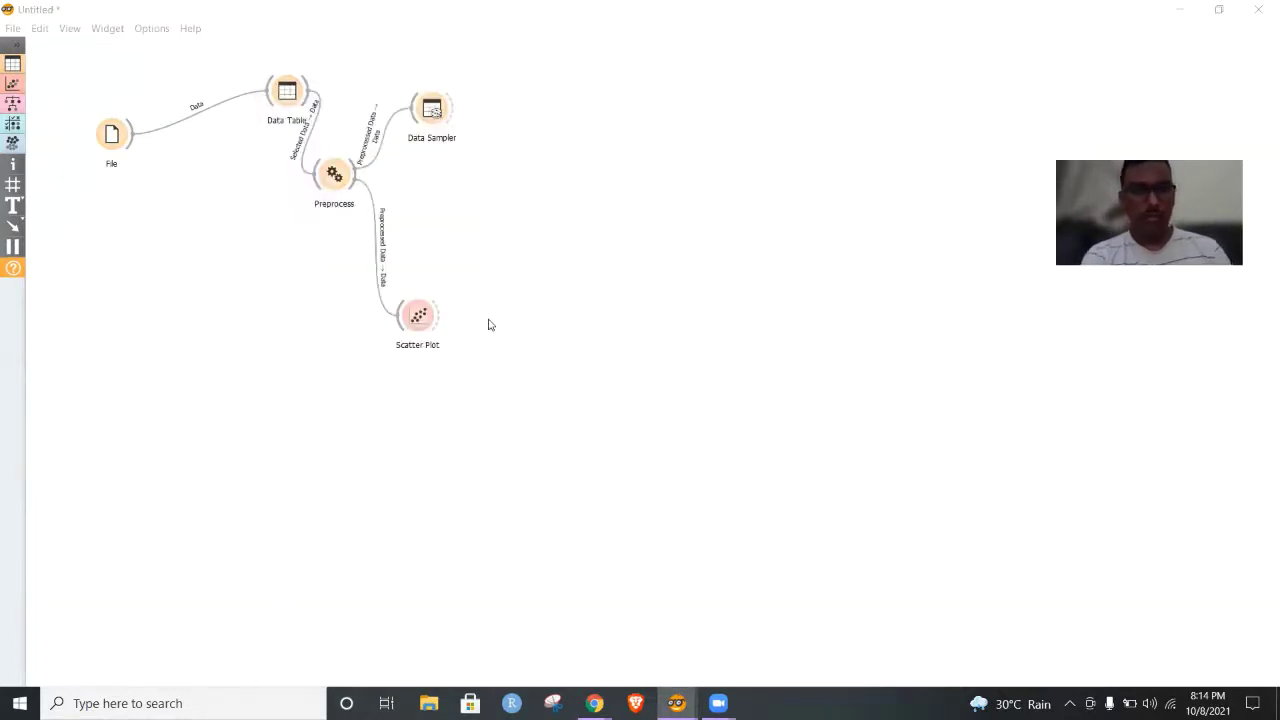
- Add a Naive Bayes widget beside the Data Sampler and feed it the Data Sampler's Data Sample output
right_click(488, 132)
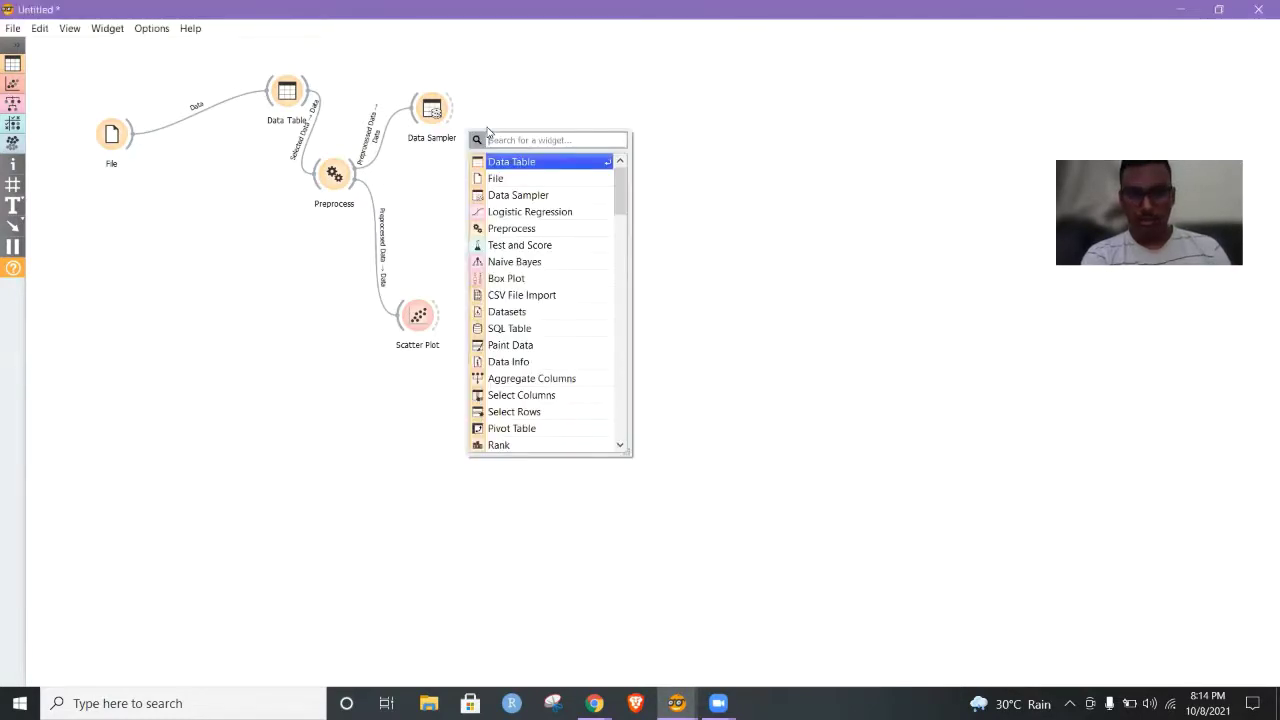
left_click(538, 262)
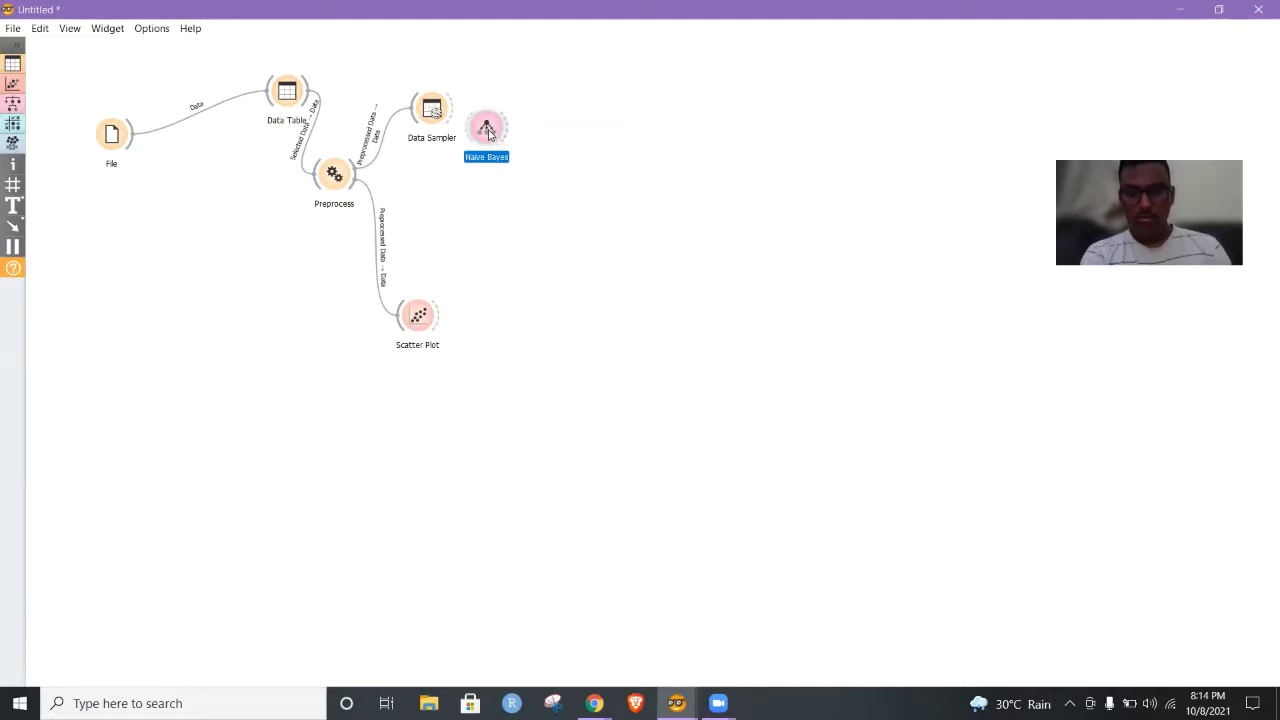
left_click_drag(498, 143, 614, 143)
left_click_drag(457, 118, 582, 127)
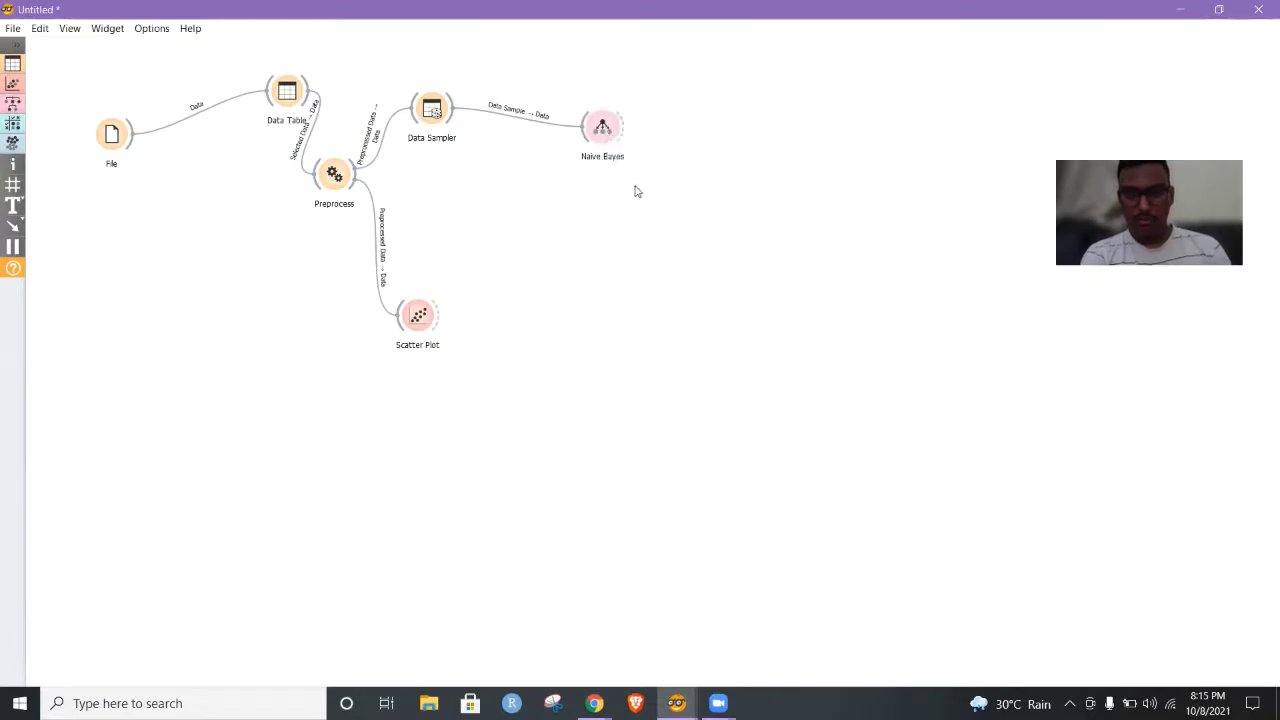
left_click(603, 130)
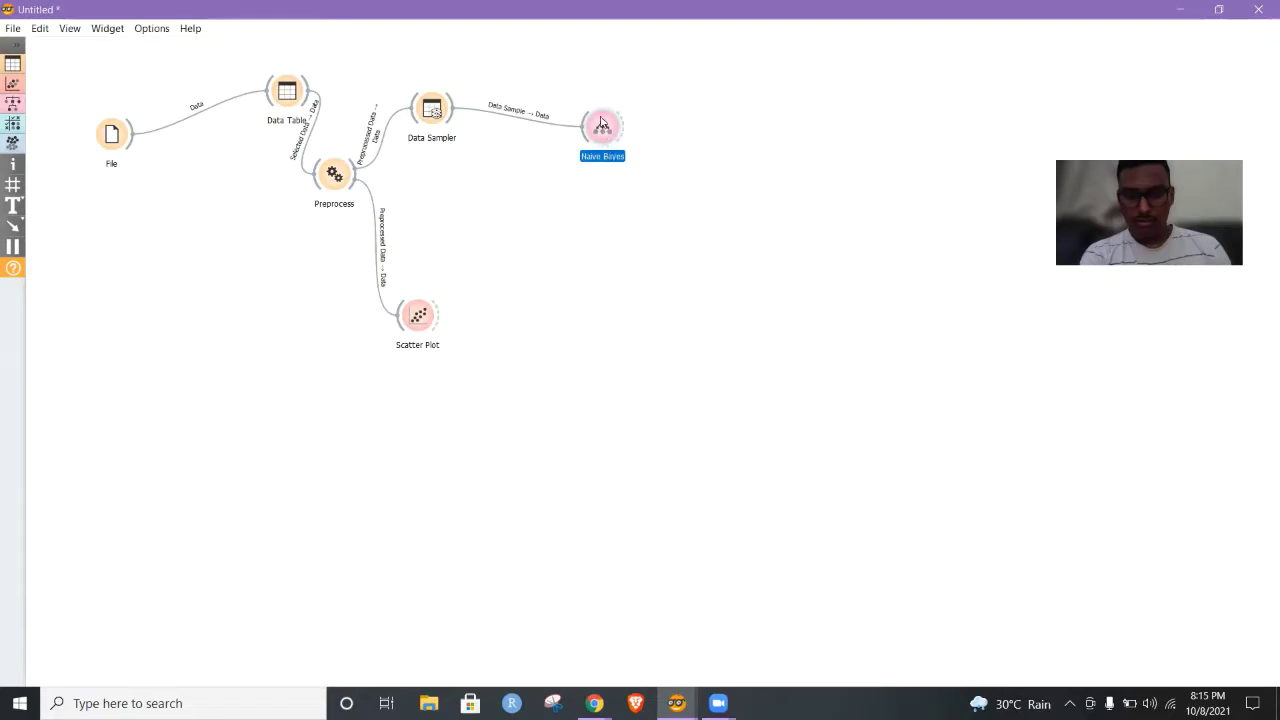
left_click(596, 190)
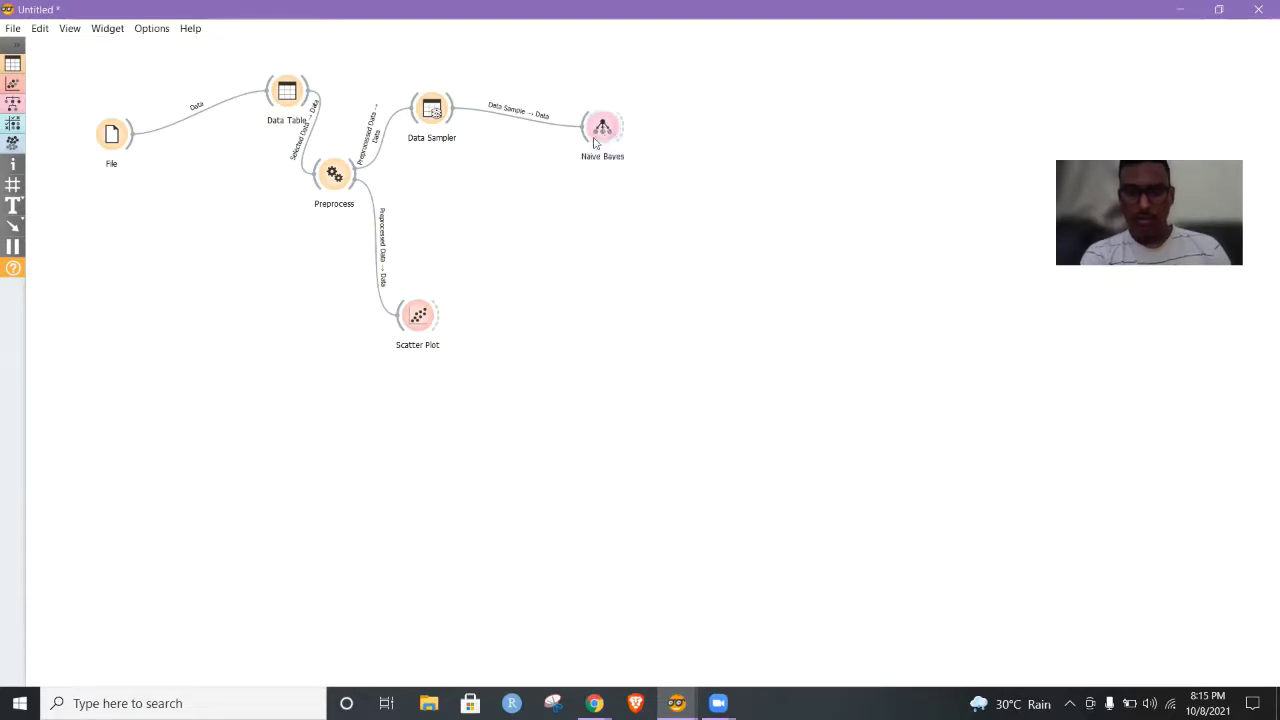
mouse_move(597, 131)
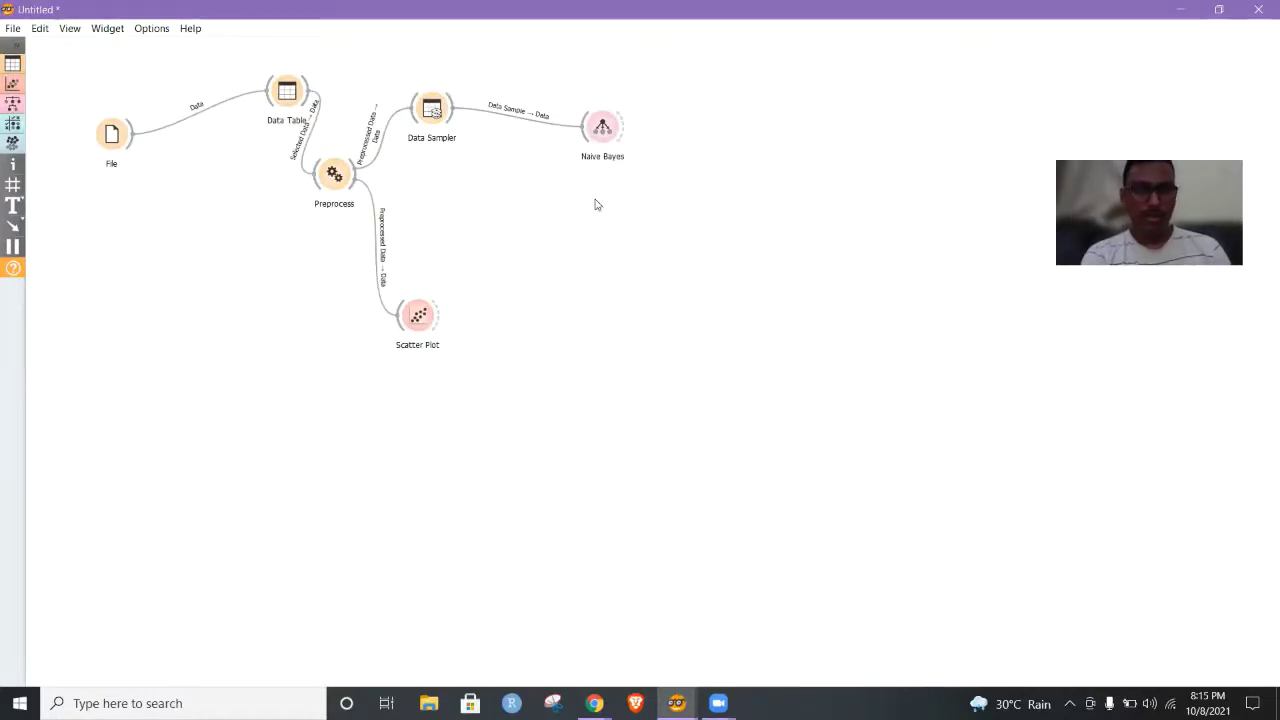
- Add a Test and Score widget beyond Naive Bayes and connect the Naive Bayes learner to it
right_click(640, 185)
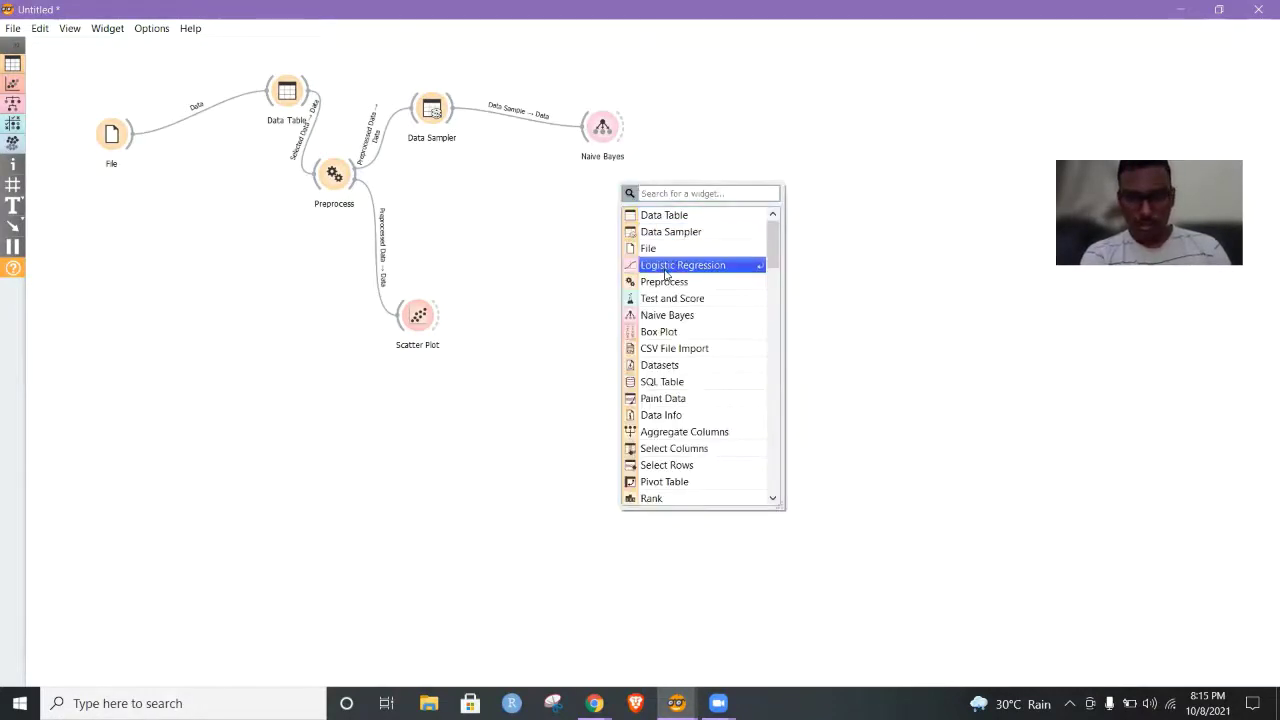
left_click(680, 299)
left_click_drag(642, 186, 786, 129)
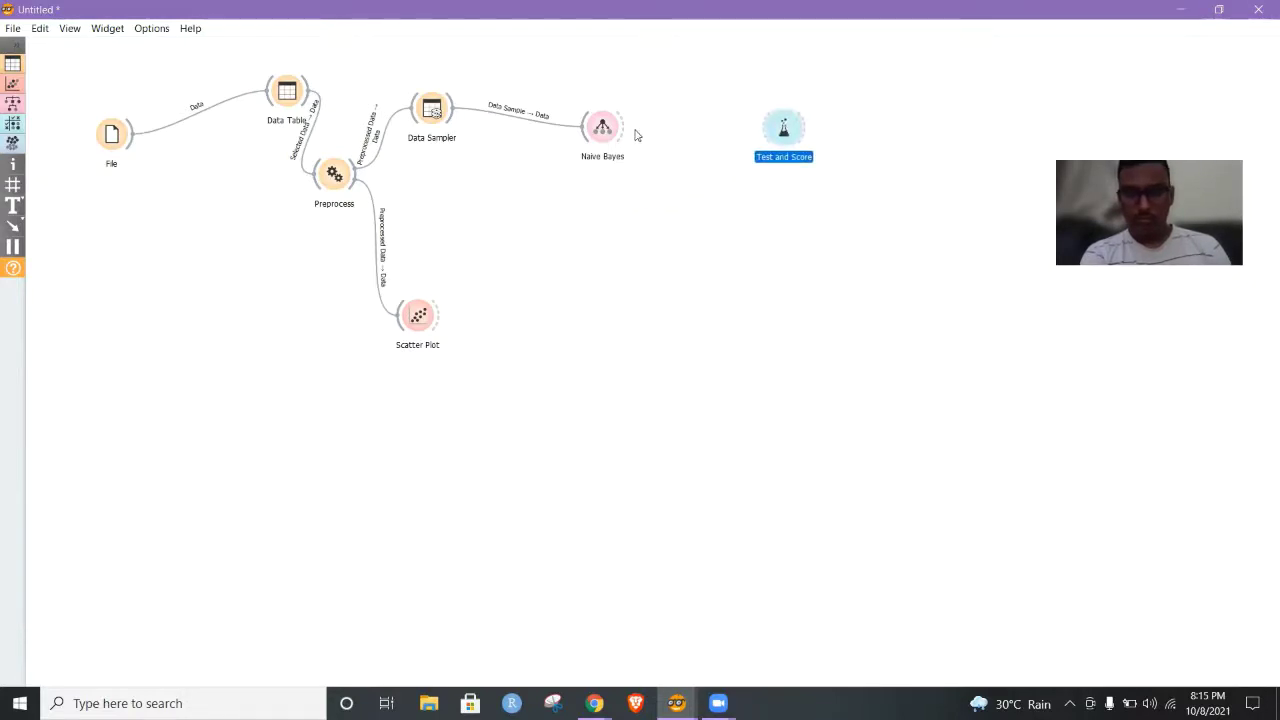
left_click_drag(624, 135, 760, 128)
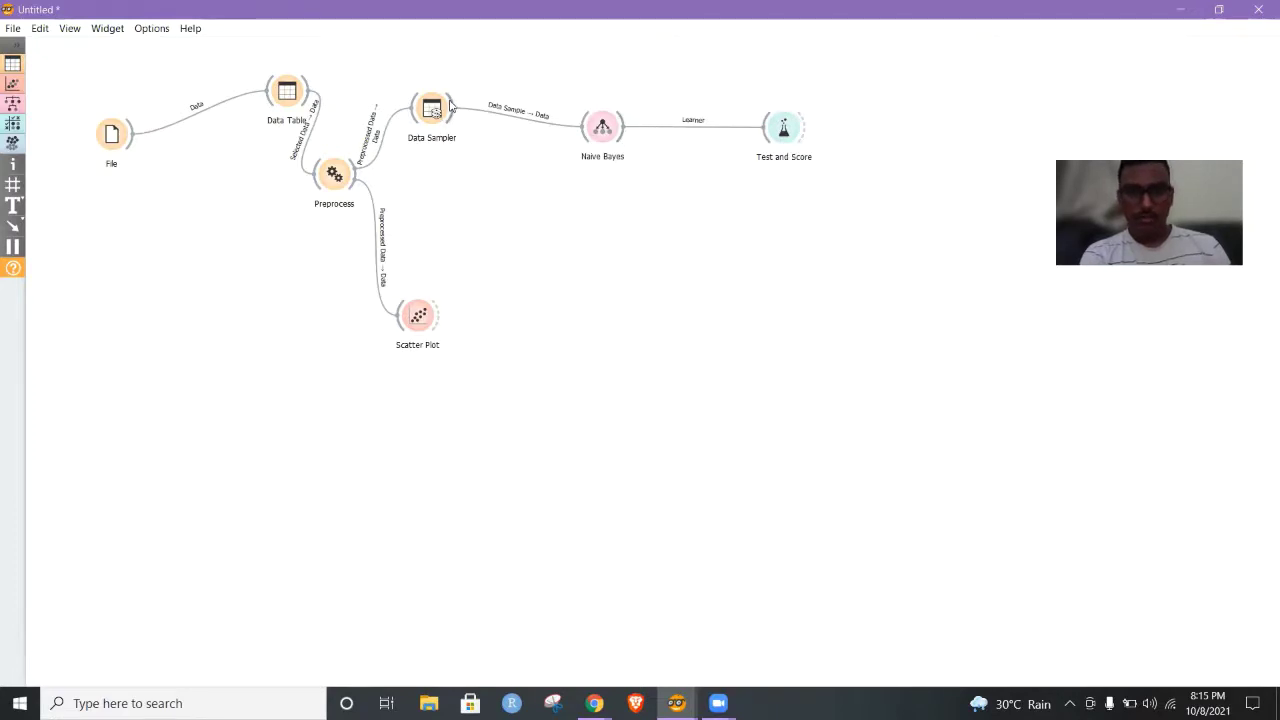
- Connect the Data Sampler to Test and Score, linking Data Sample to Data and Remaining Data to Test Data
left_click_drag(450, 104, 782, 249)
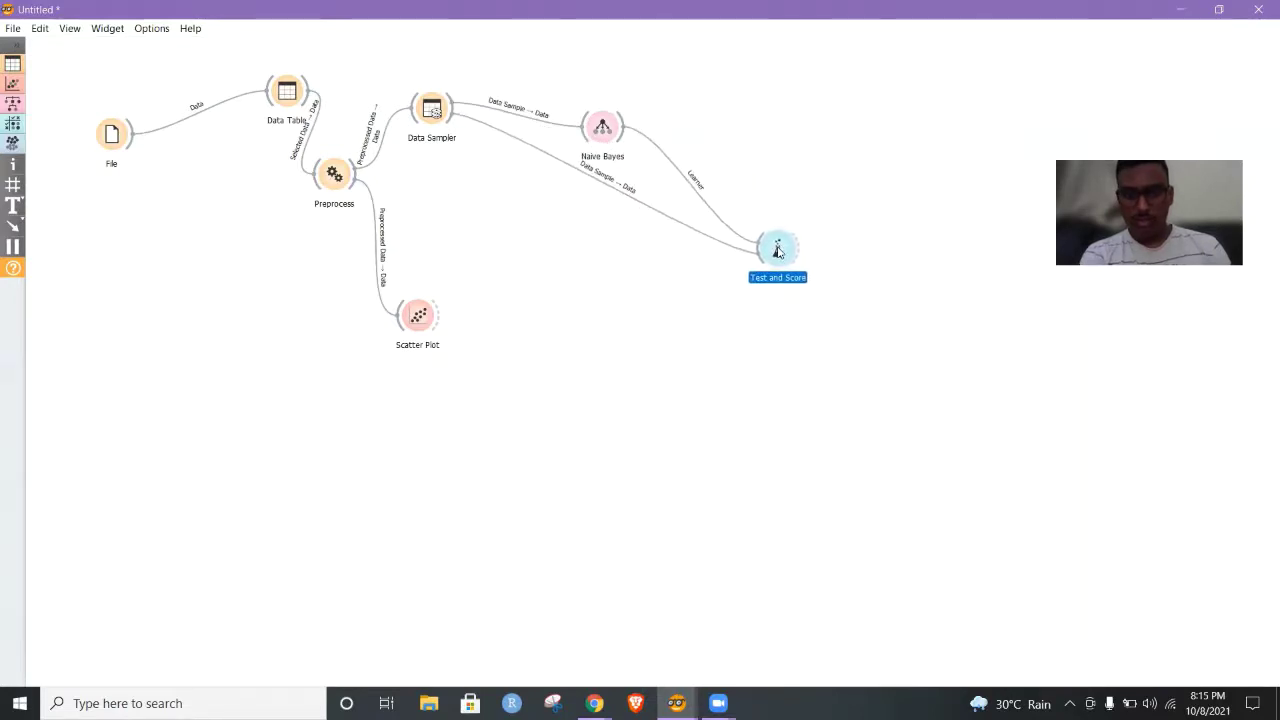
left_click_drag(447, 112, 757, 252)
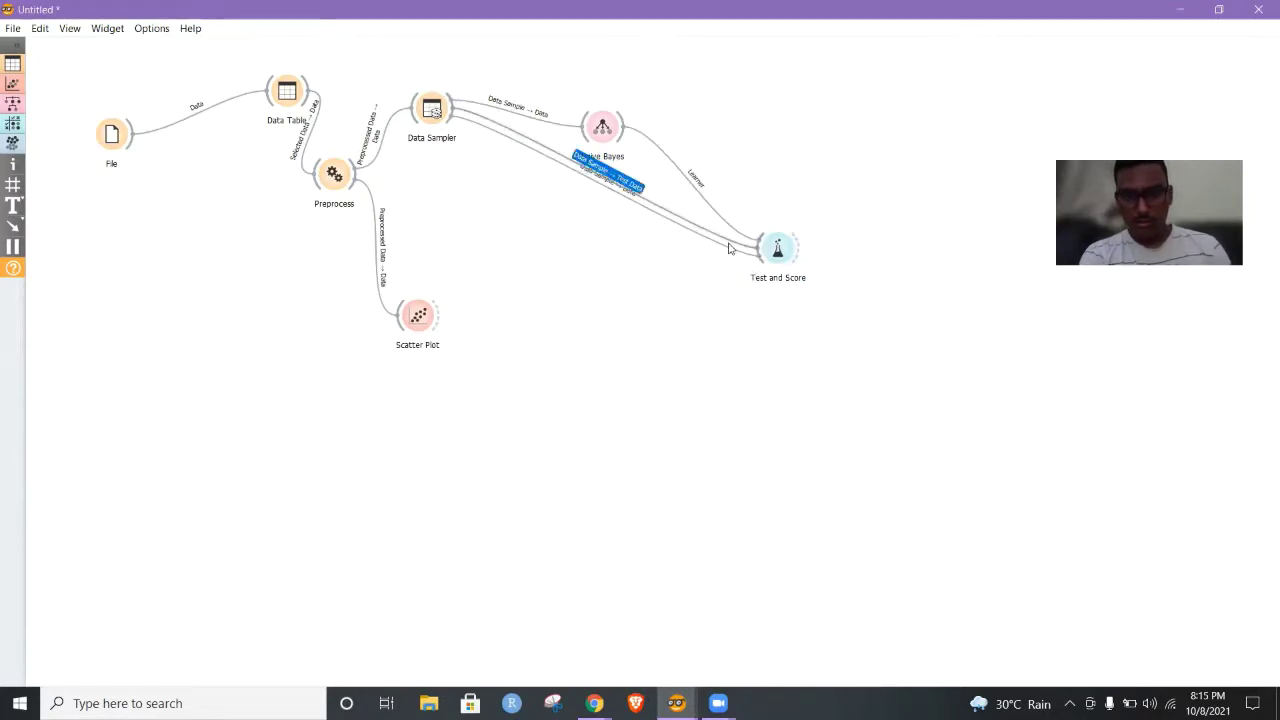
double_click(757, 250)
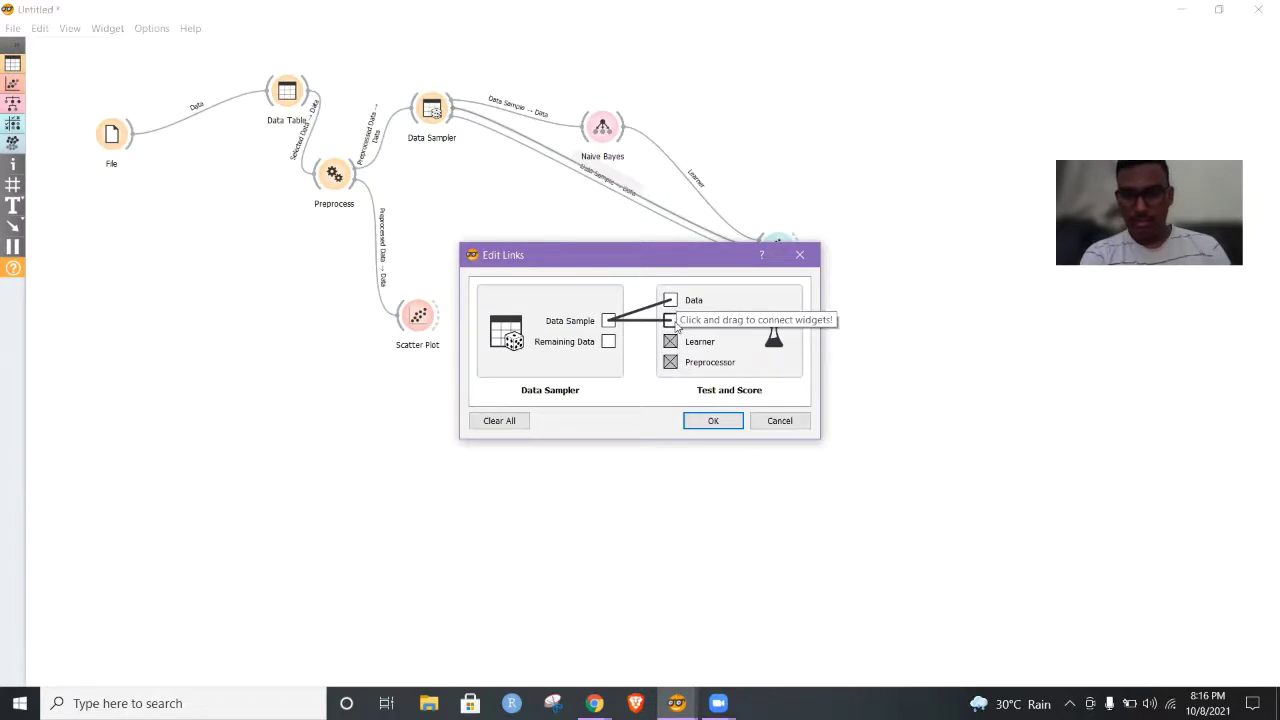
left_click(510, 422)
left_click_drag(608, 321, 670, 306)
left_click_drag(609, 345, 670, 321)
left_click(711, 421)
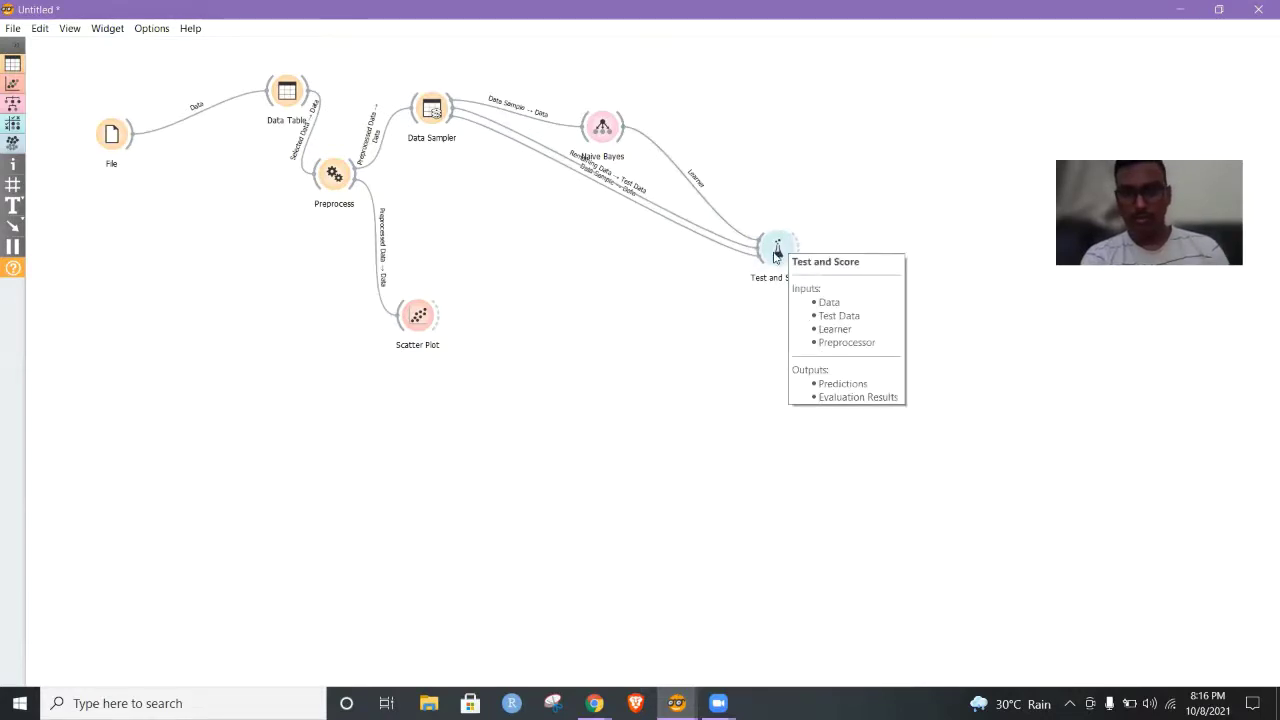
- Open Test and Score and switch its evaluation method to Random sampling
double_click(777, 252)
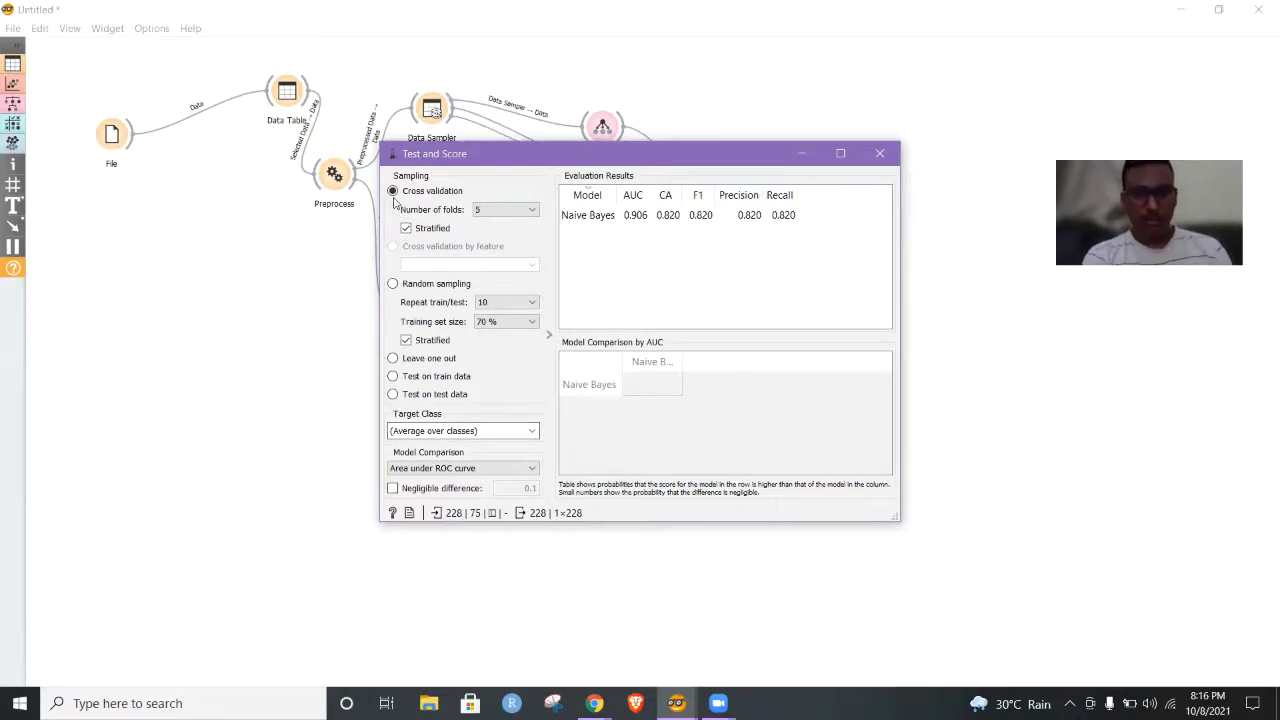
left_click(393, 284)
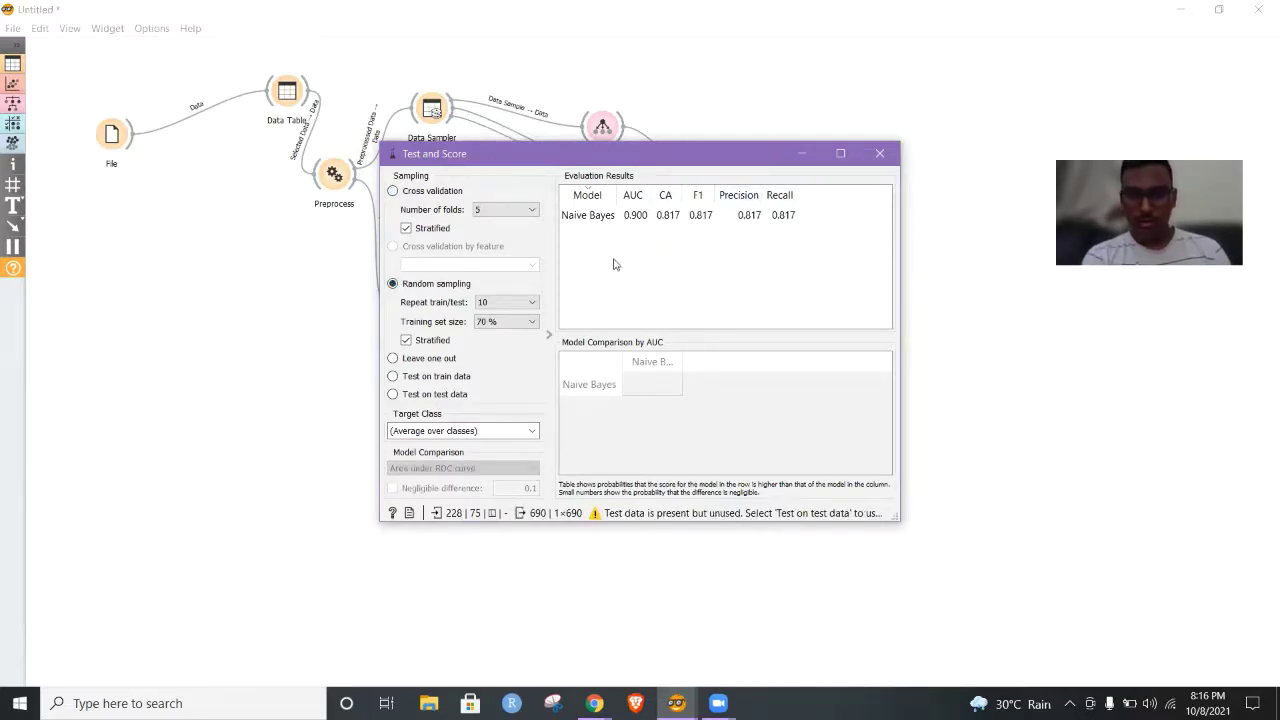
- Switch the Naive Bayes evaluation to Cross validation and finally to Test on test data, and close Test and Score
left_click(393, 191)
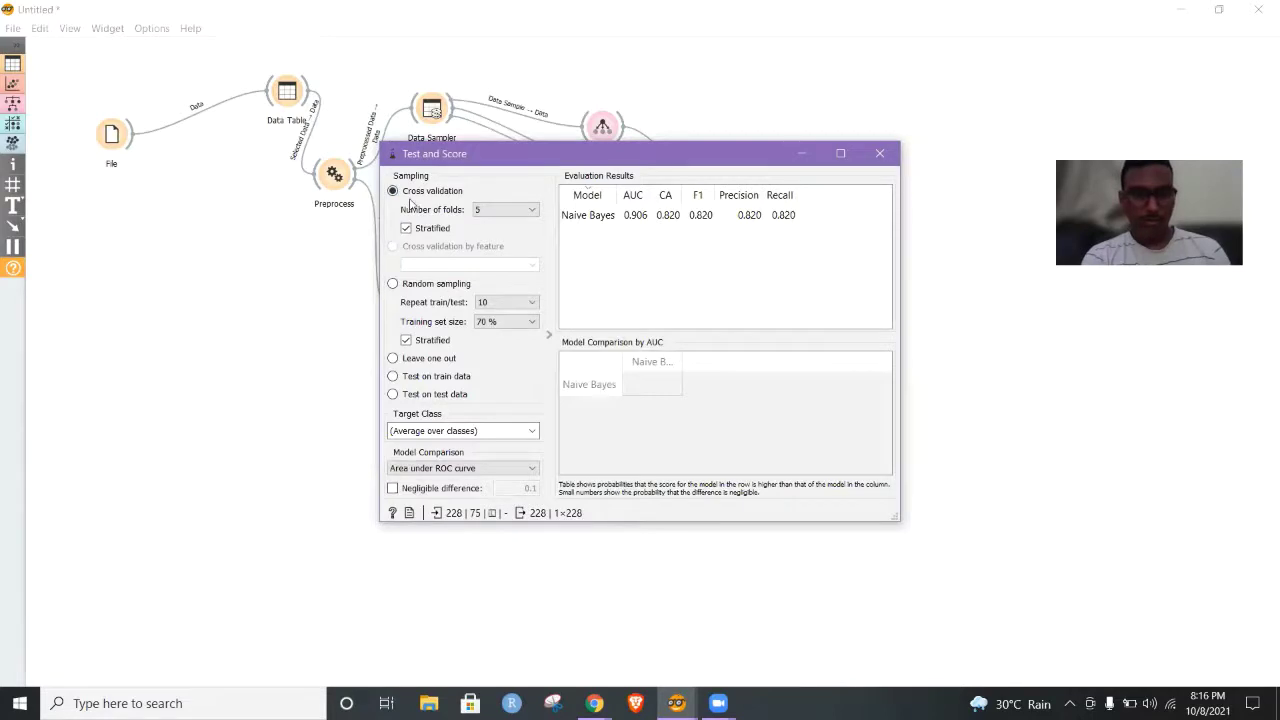
left_click(392, 396)
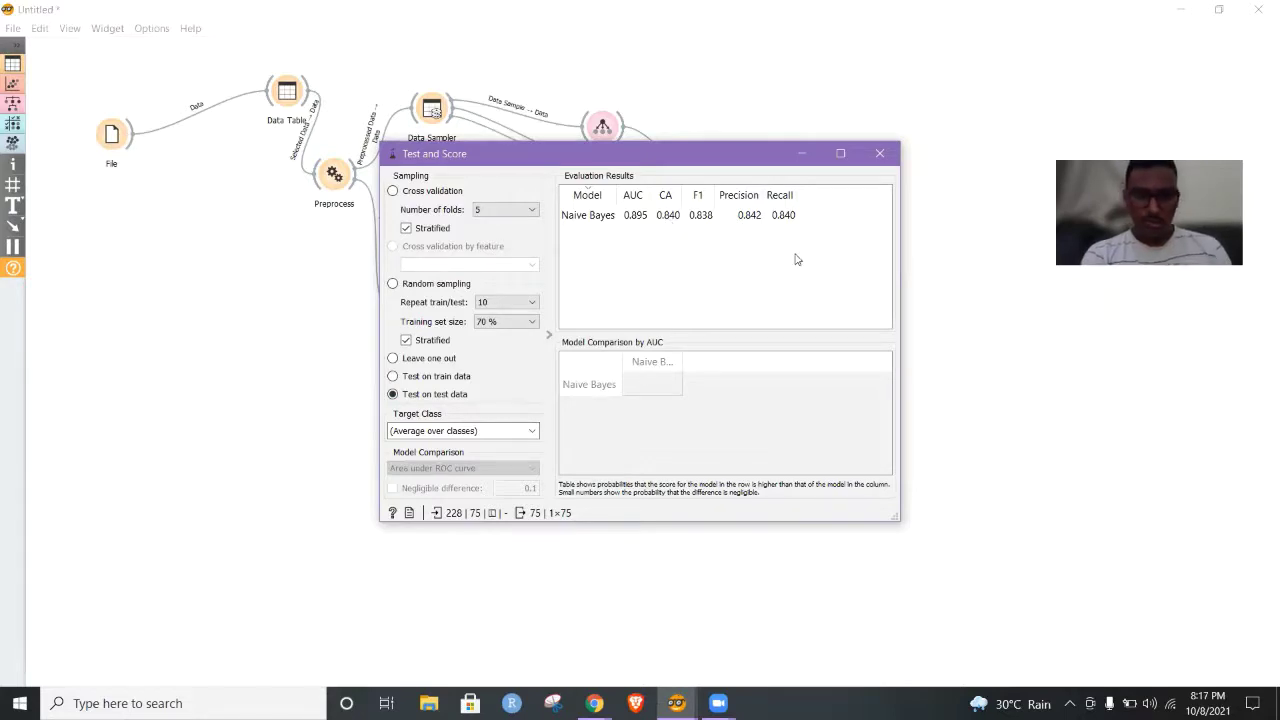
left_click_drag(762, 164, 789, 153)
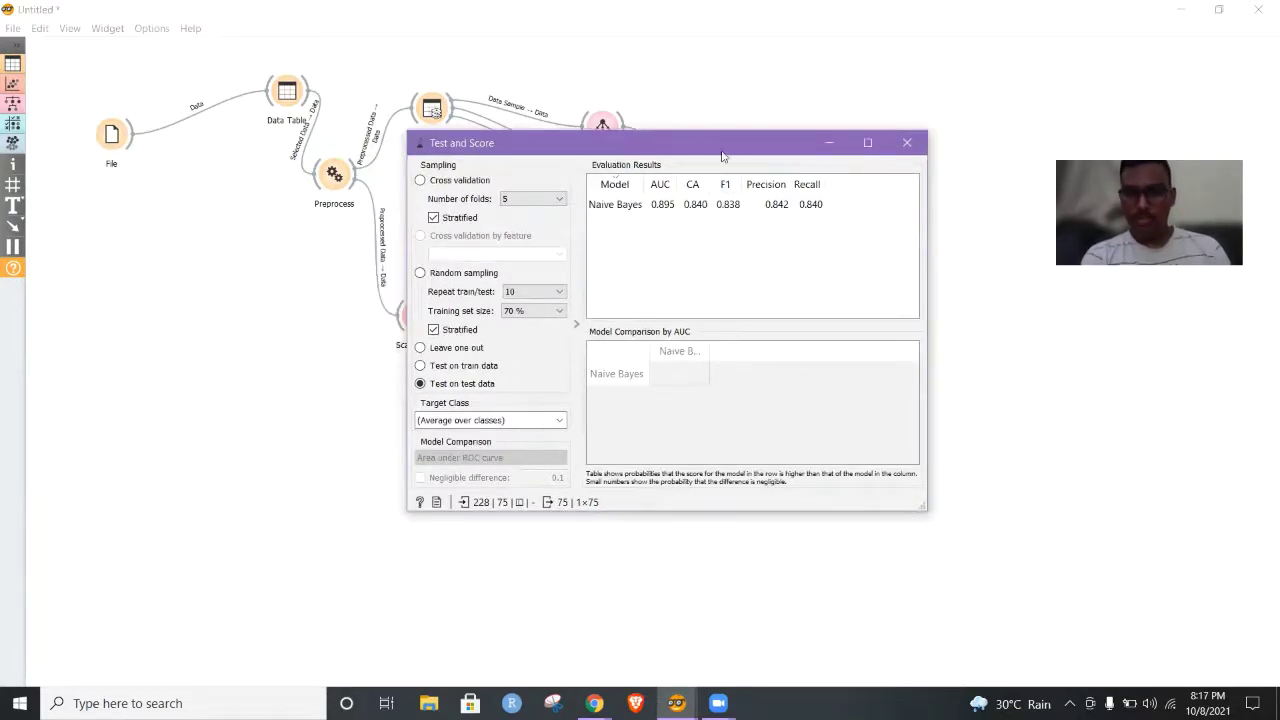
left_click(907, 142)
- Add a Predictions widget beside Test and Score and link Test and Score's Predictions output to its Data input
right_click(803, 176)
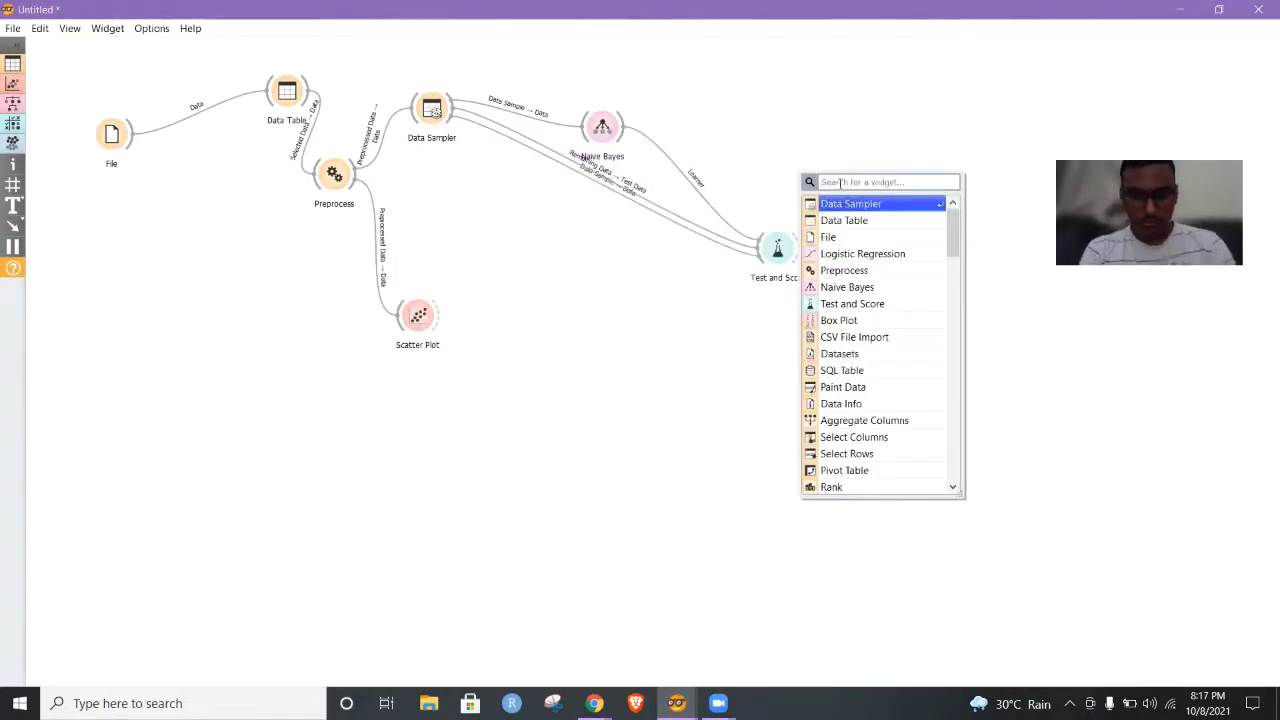
type("pre")
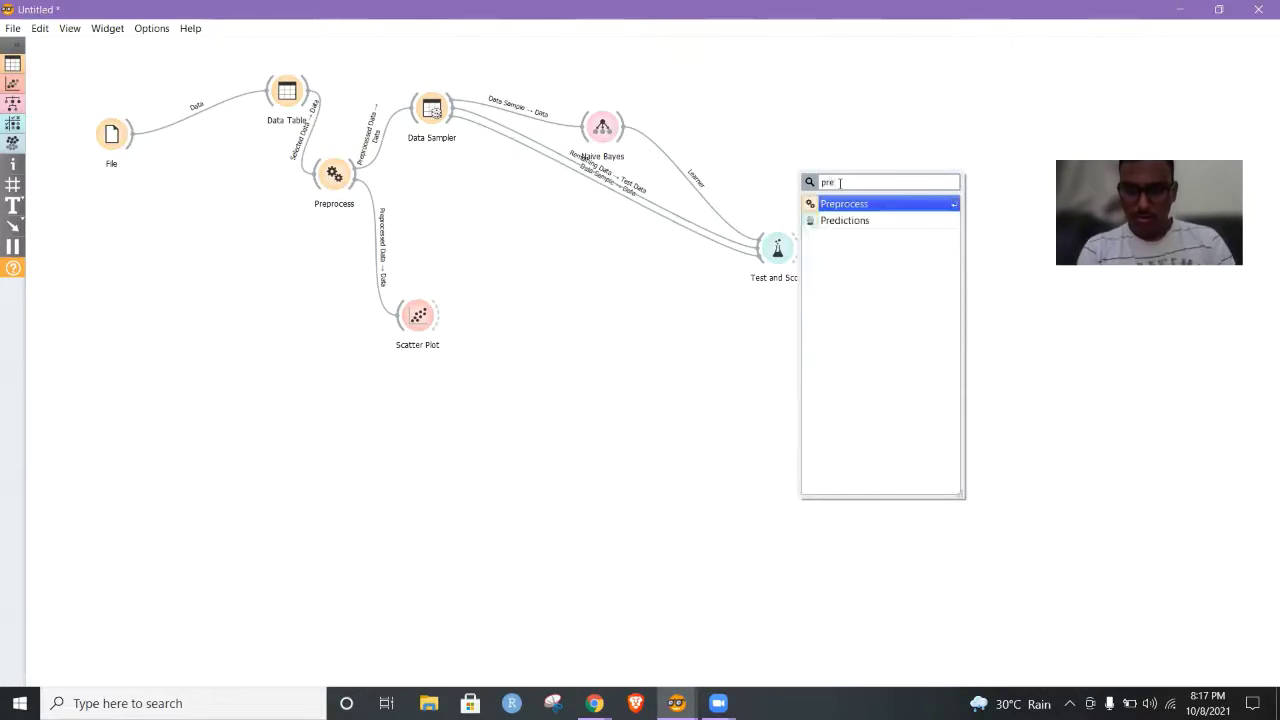
key("Down")
key("Return")
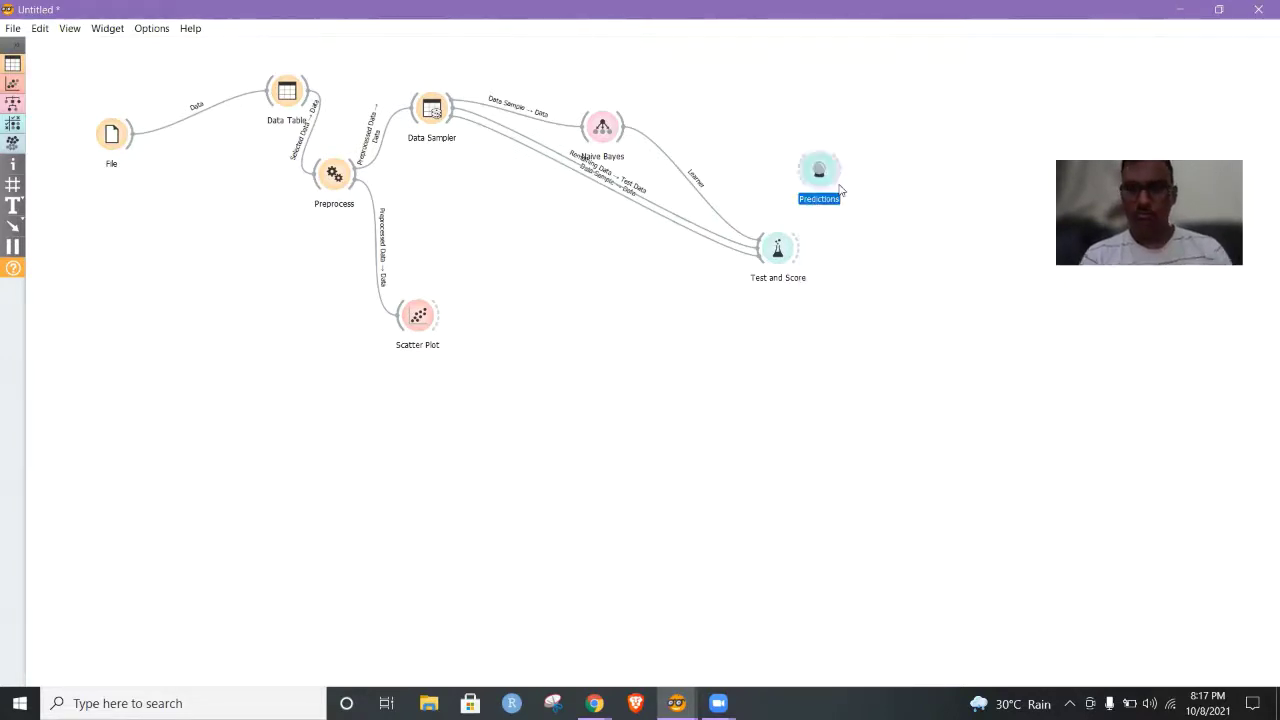
left_click_drag(841, 190, 910, 253)
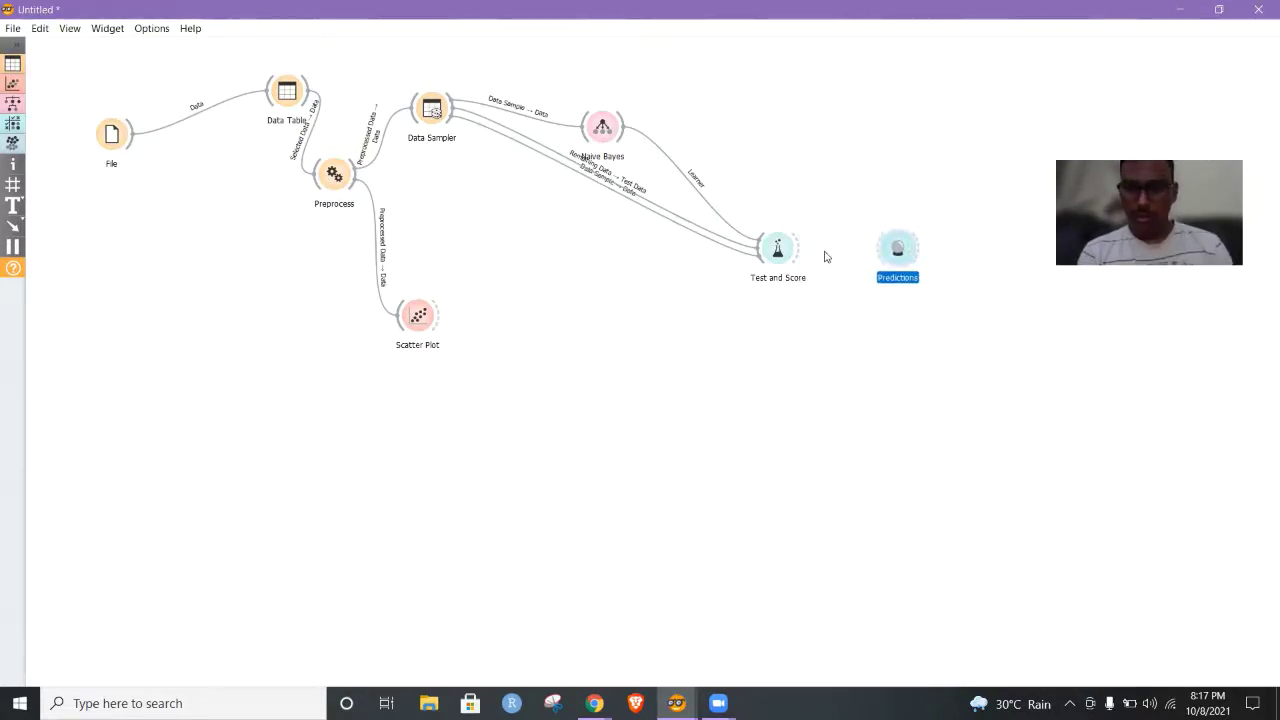
left_click_drag(801, 257, 897, 250)
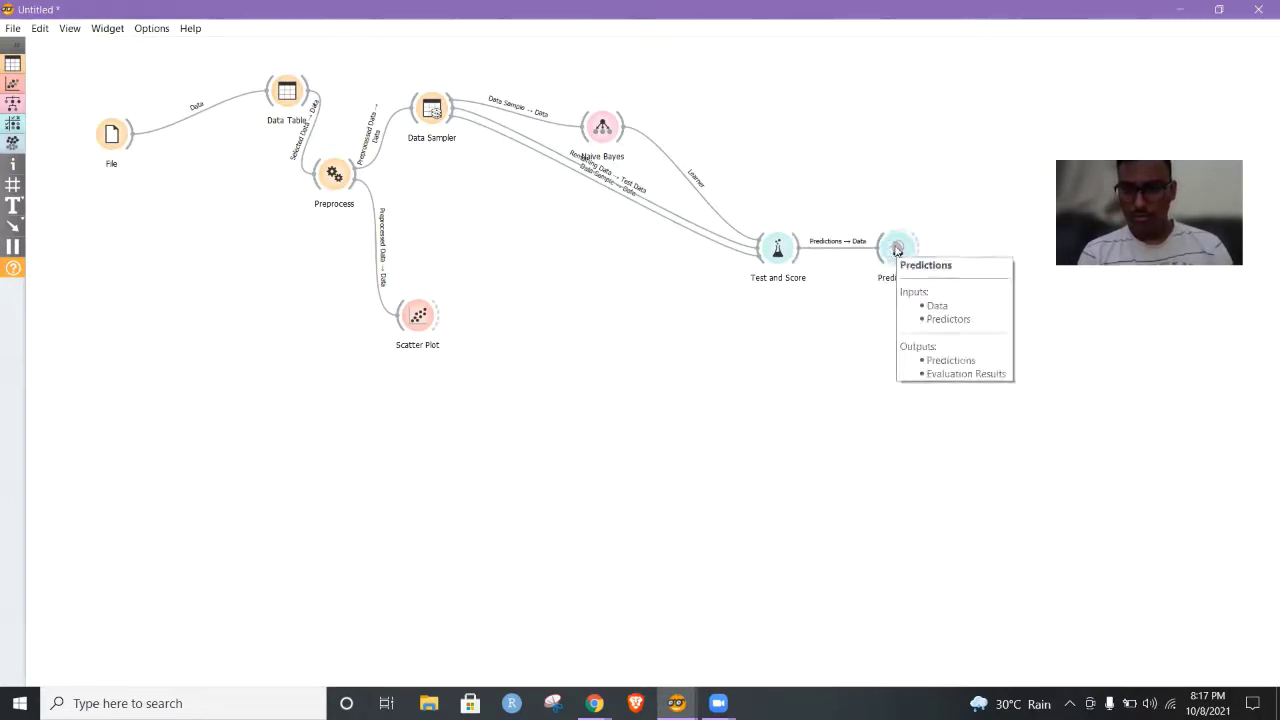
- Open the Predictions widget and examine the Naive Bayes predicted class, class probability and Fold columns
double_click(897, 250)
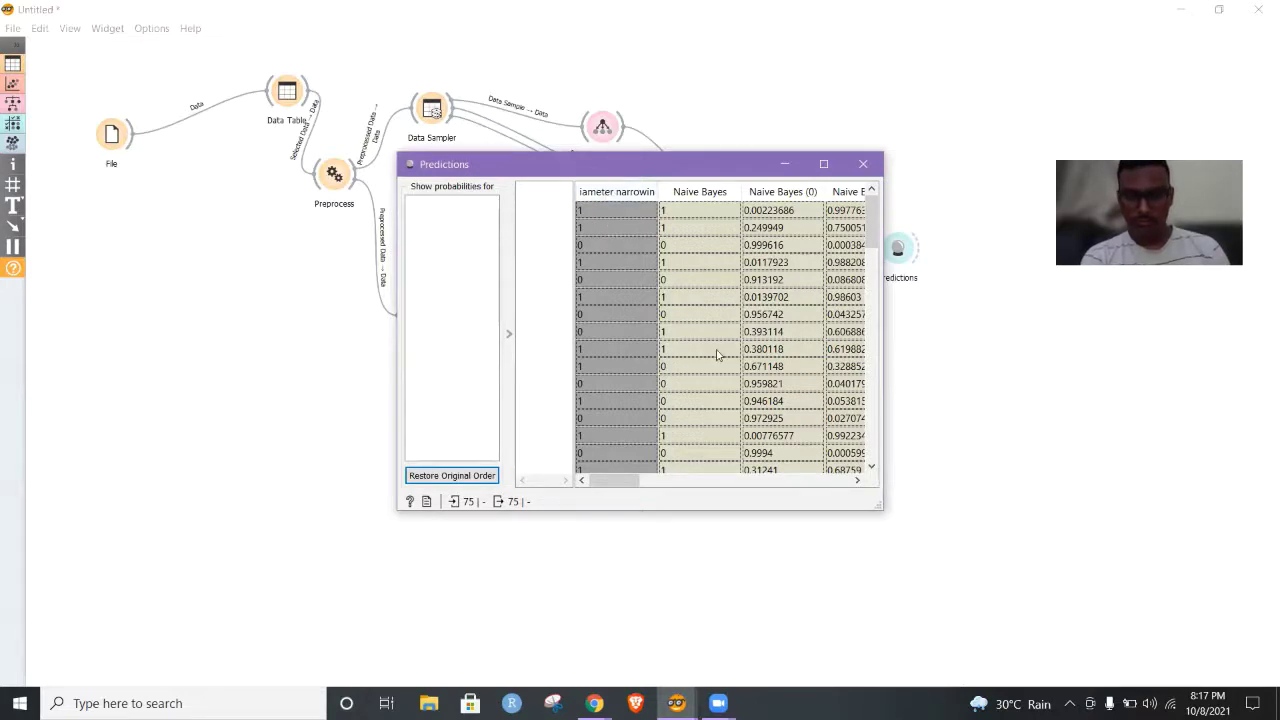
scroll(718, 353, "right", 1)
scroll(718, 353, "right", 3)
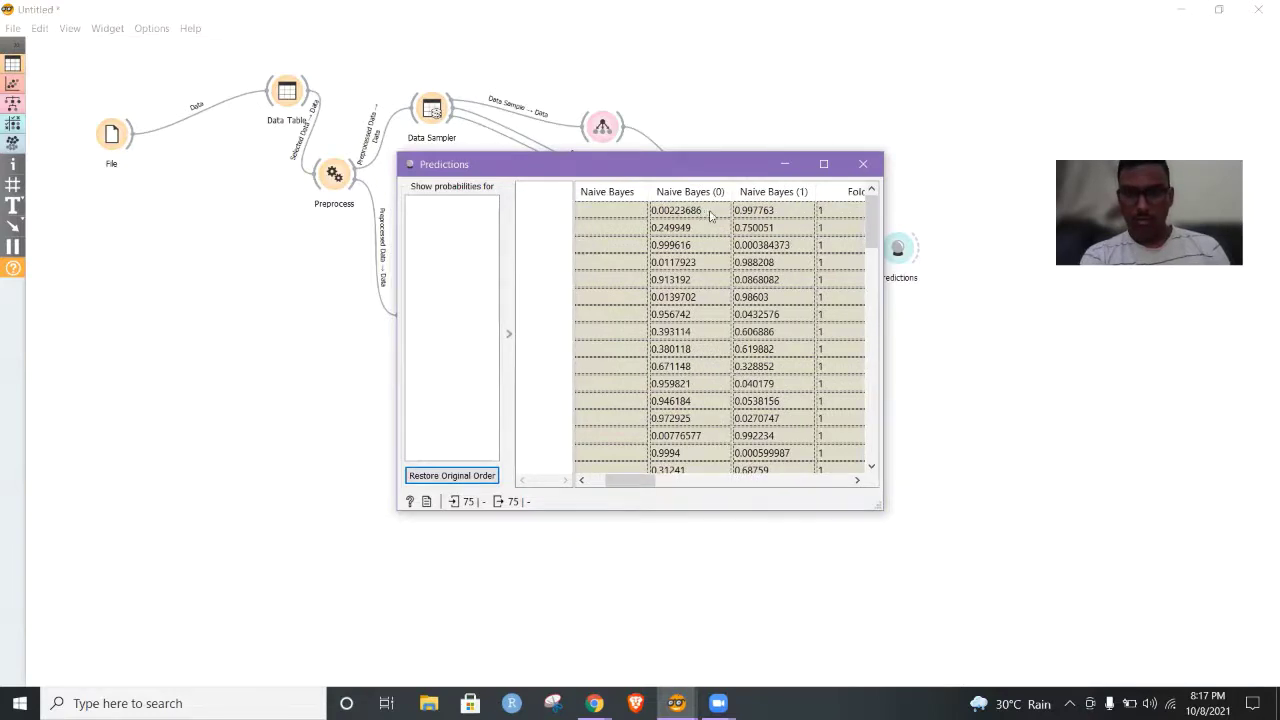
scroll(744, 214, "right", 3)
scroll(744, 214, "right", 3)
scroll(744, 214, "left", 4)
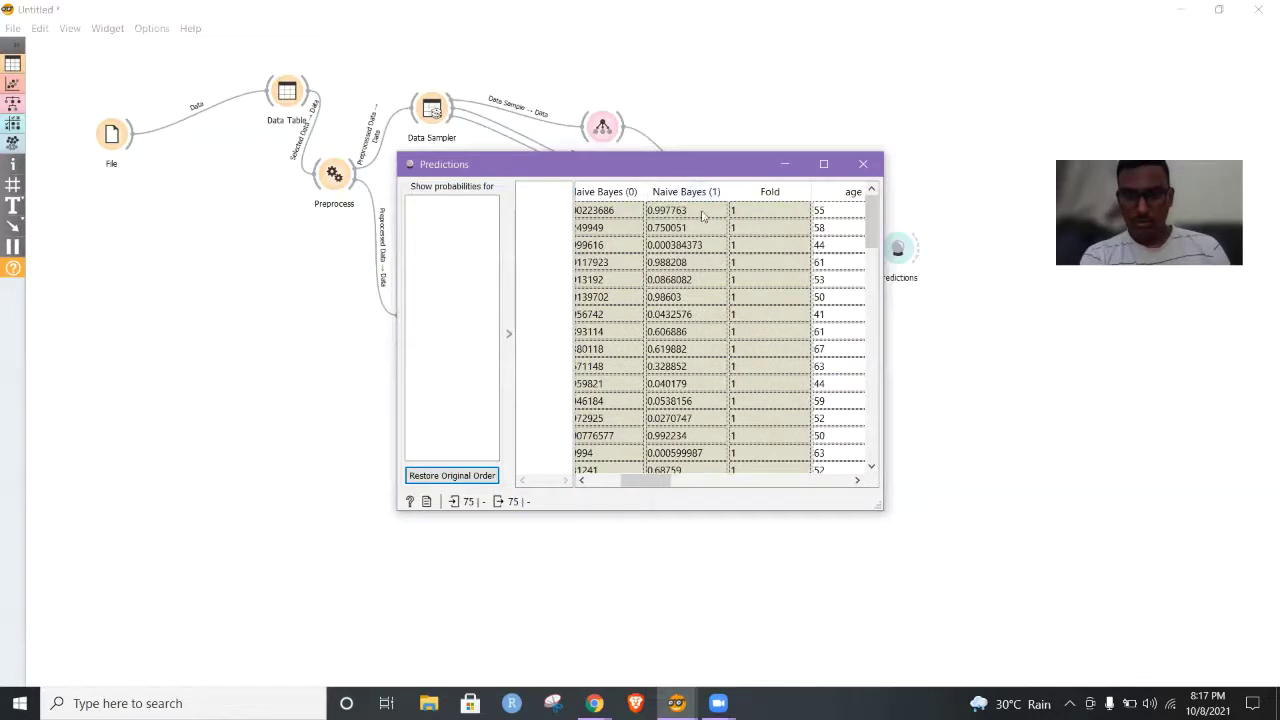
scroll(652, 209, "left", 2)
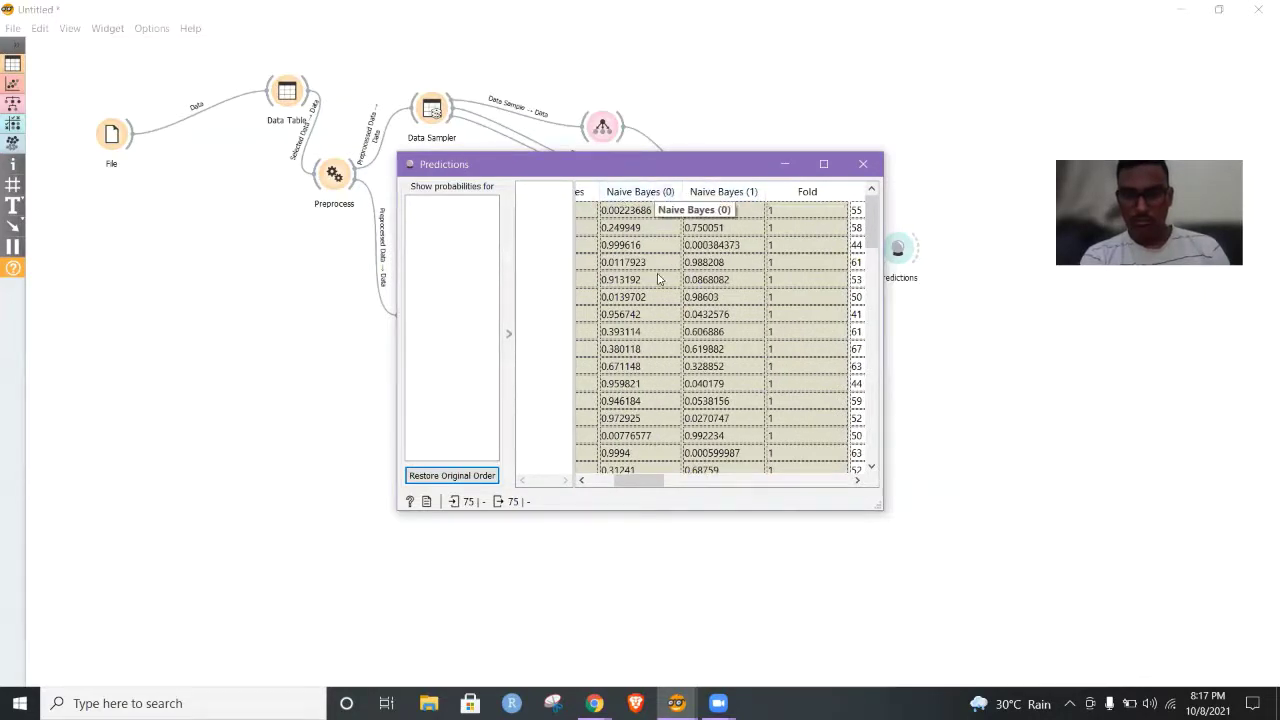
scroll(674, 304, "left", 5)
scroll(675, 303, "left", 2)
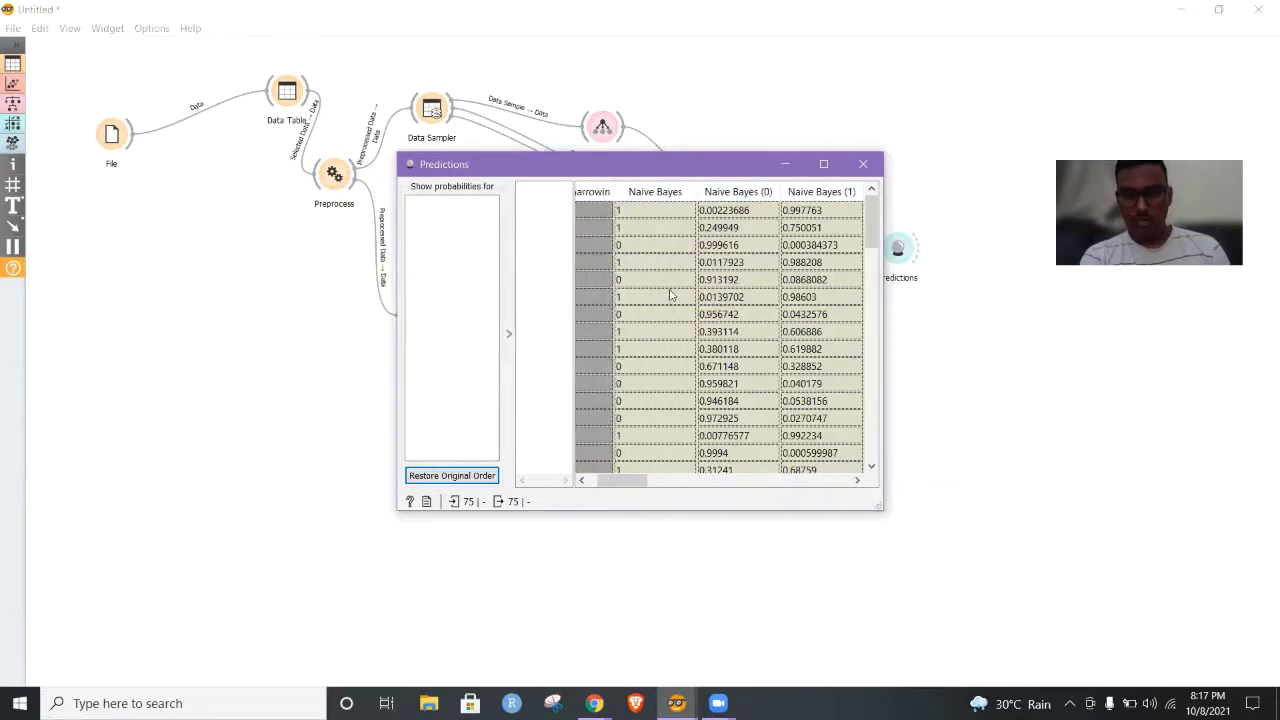
- Compare the actual diameter narrowing with the Naive Bayes prediction on several individual rows, and close the Predictions window
left_click(648, 212)
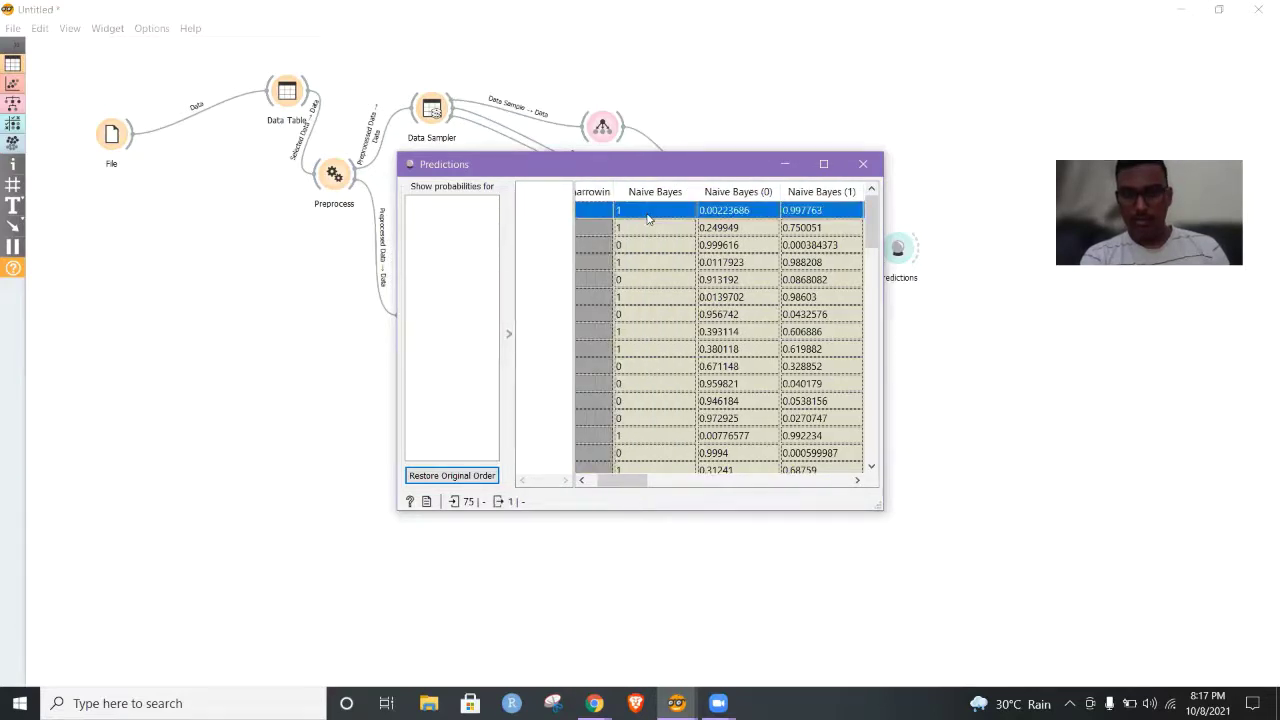
scroll(650, 220, "left", 3)
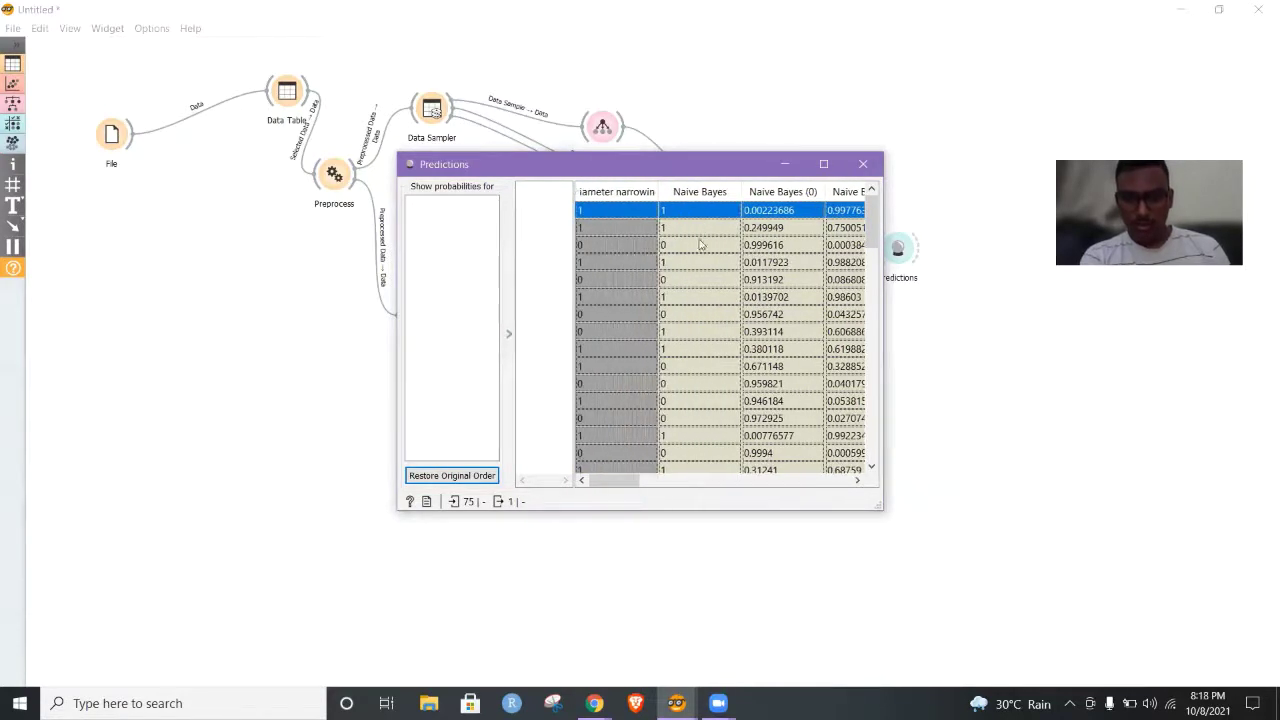
scroll(698, 298, "down", 1)
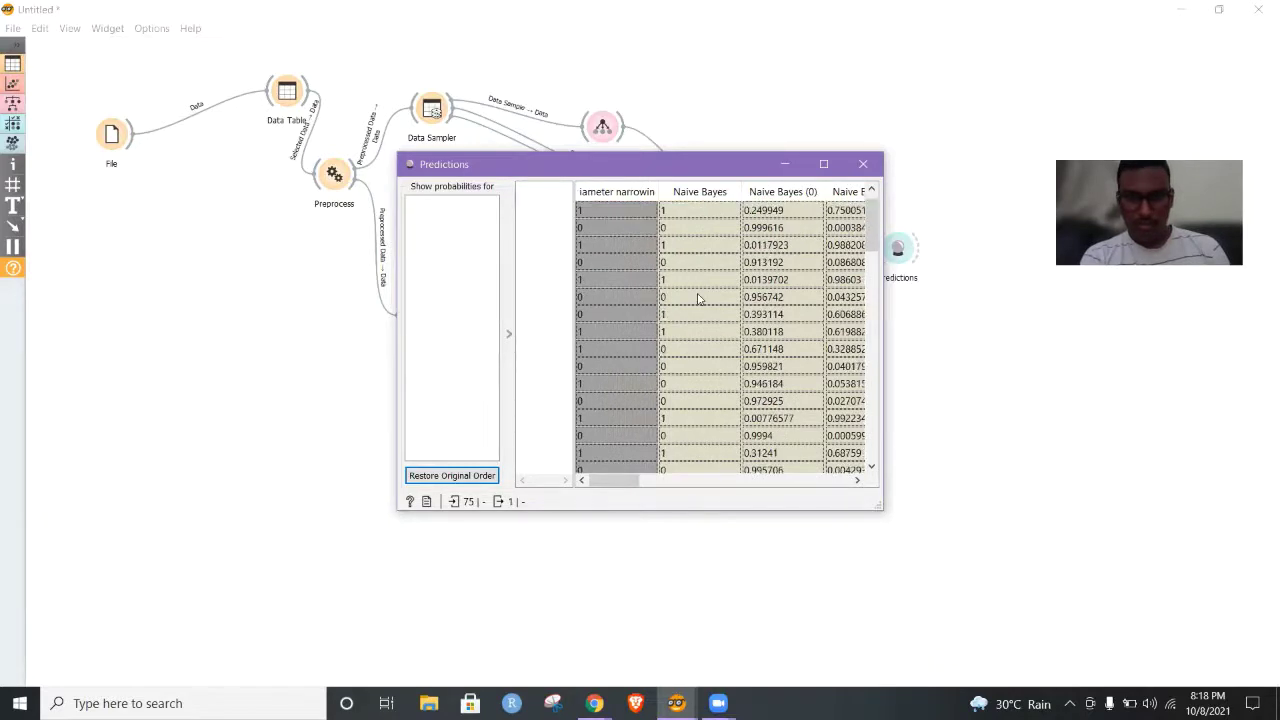
left_click(613, 315)
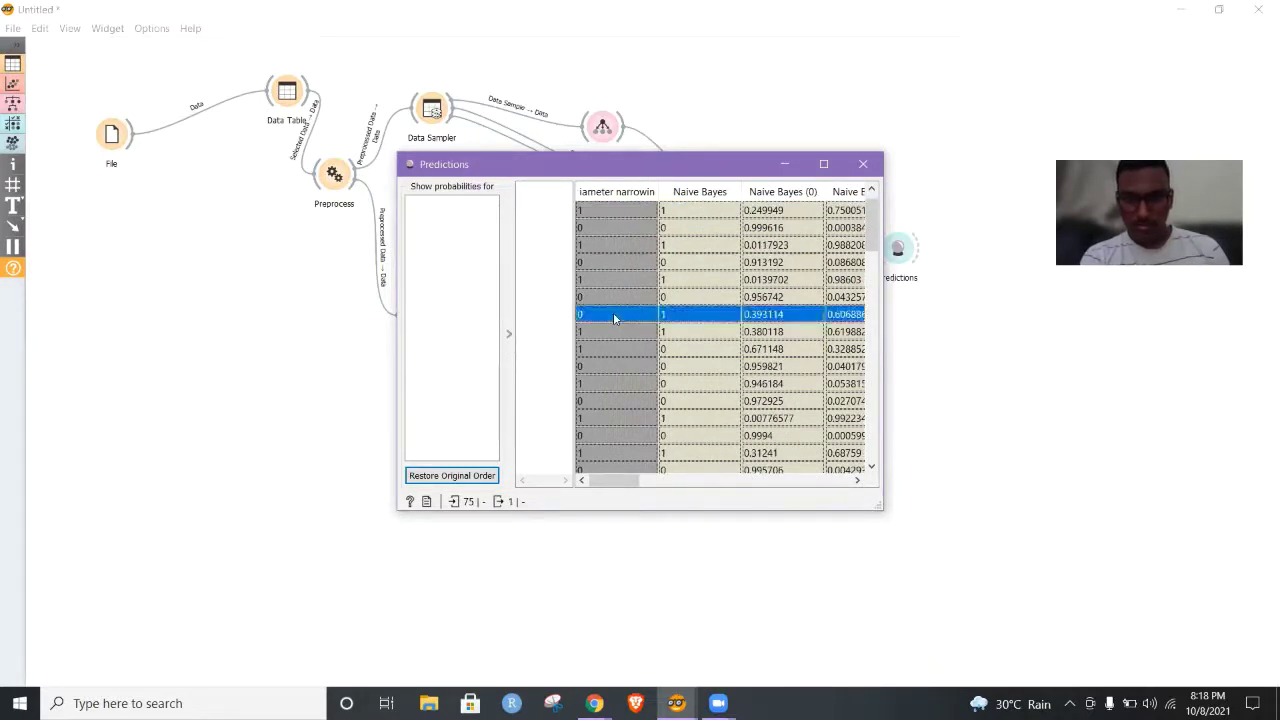
left_click(629, 347)
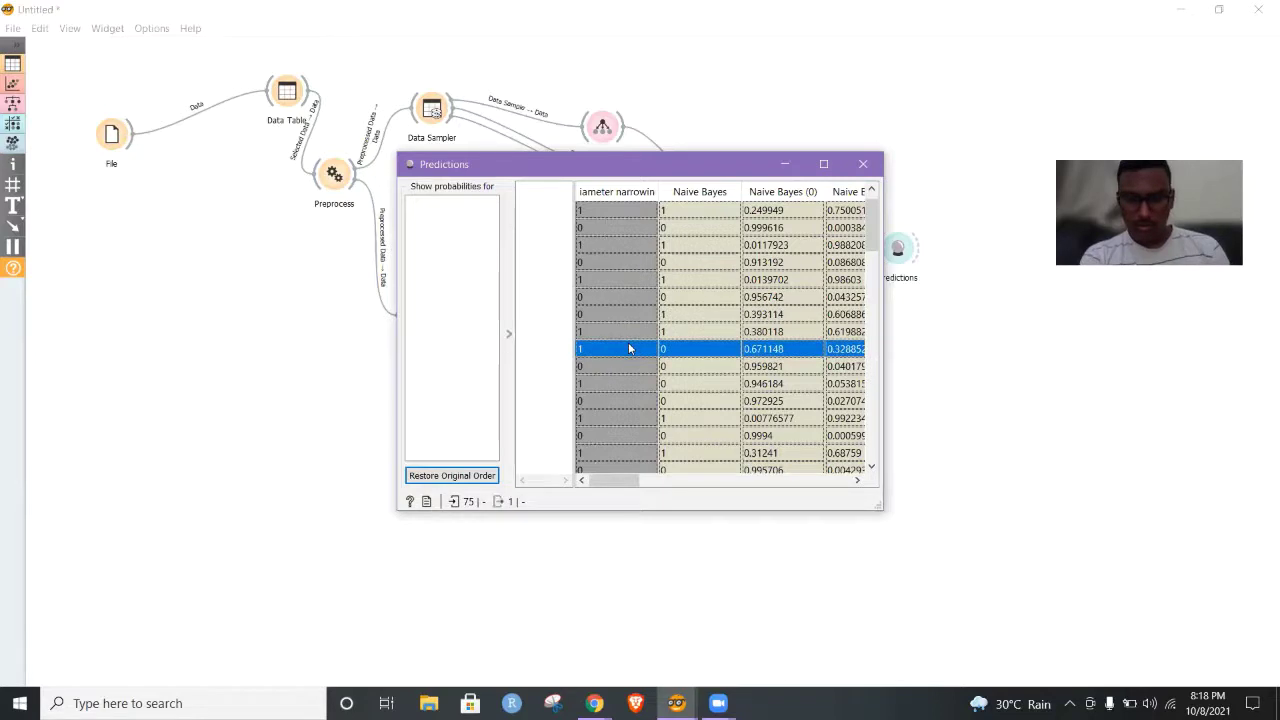
left_click(628, 385)
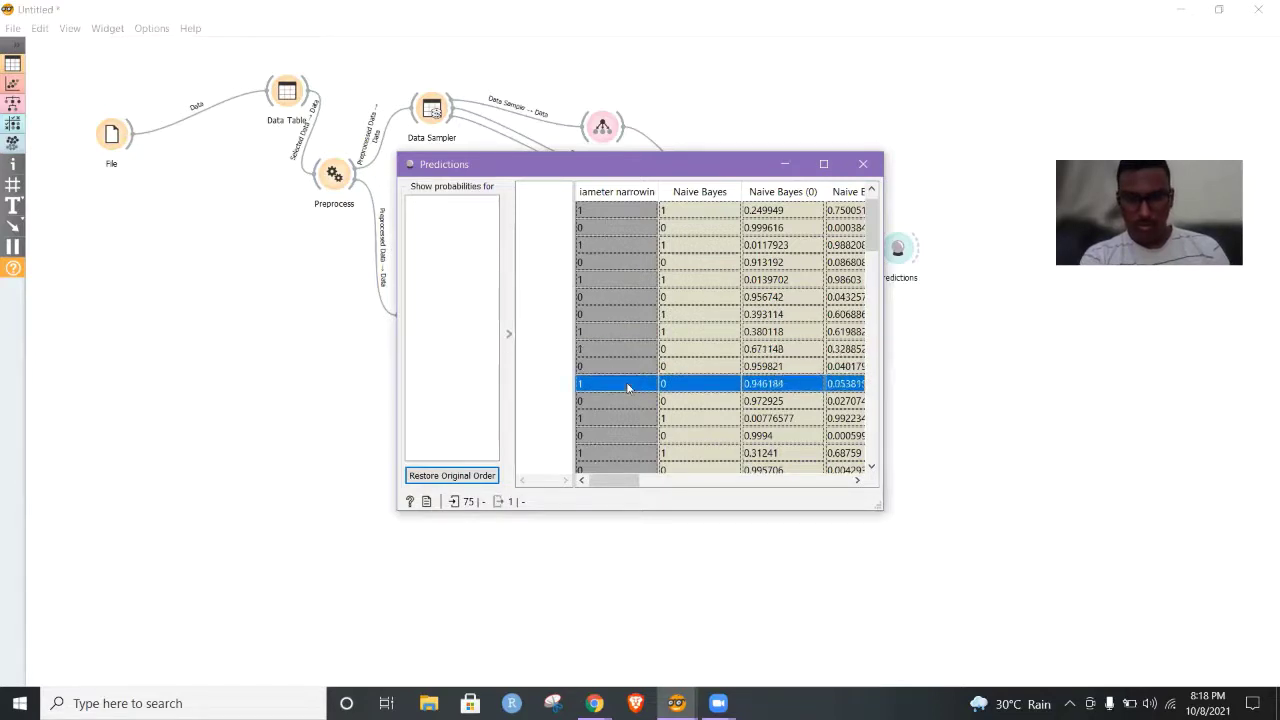
left_click(863, 164)
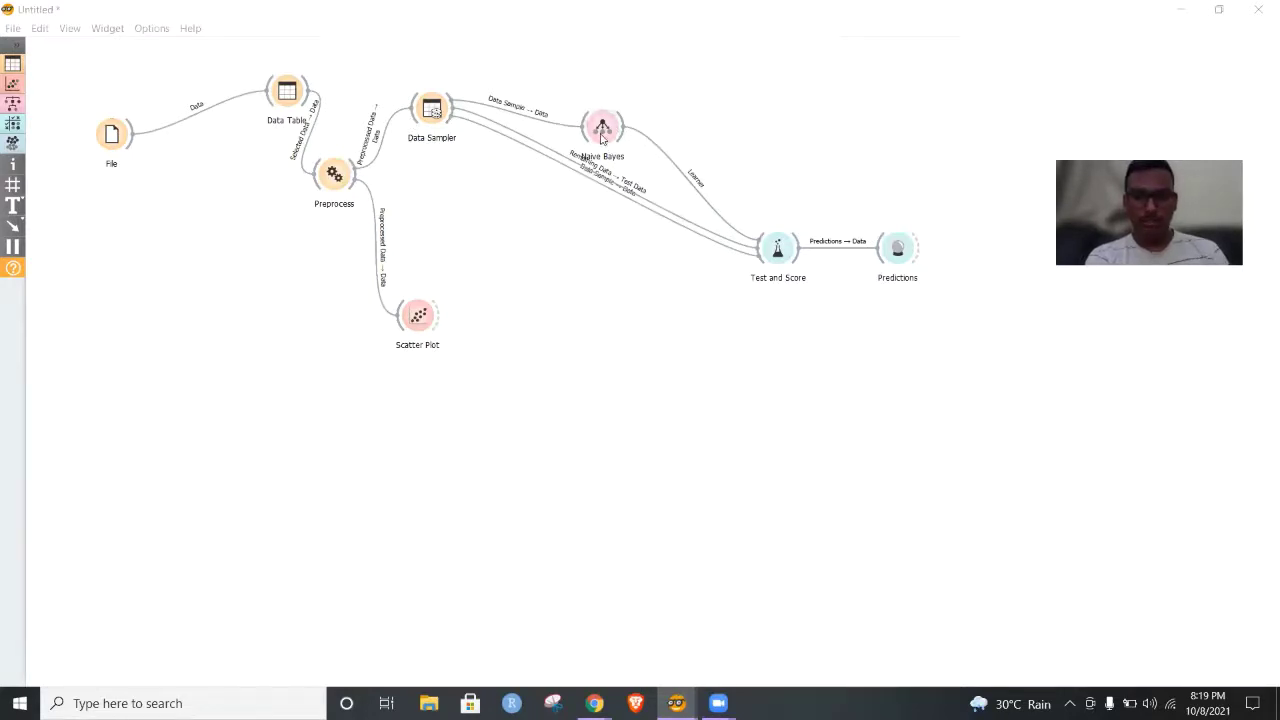
left_click(767, 311)
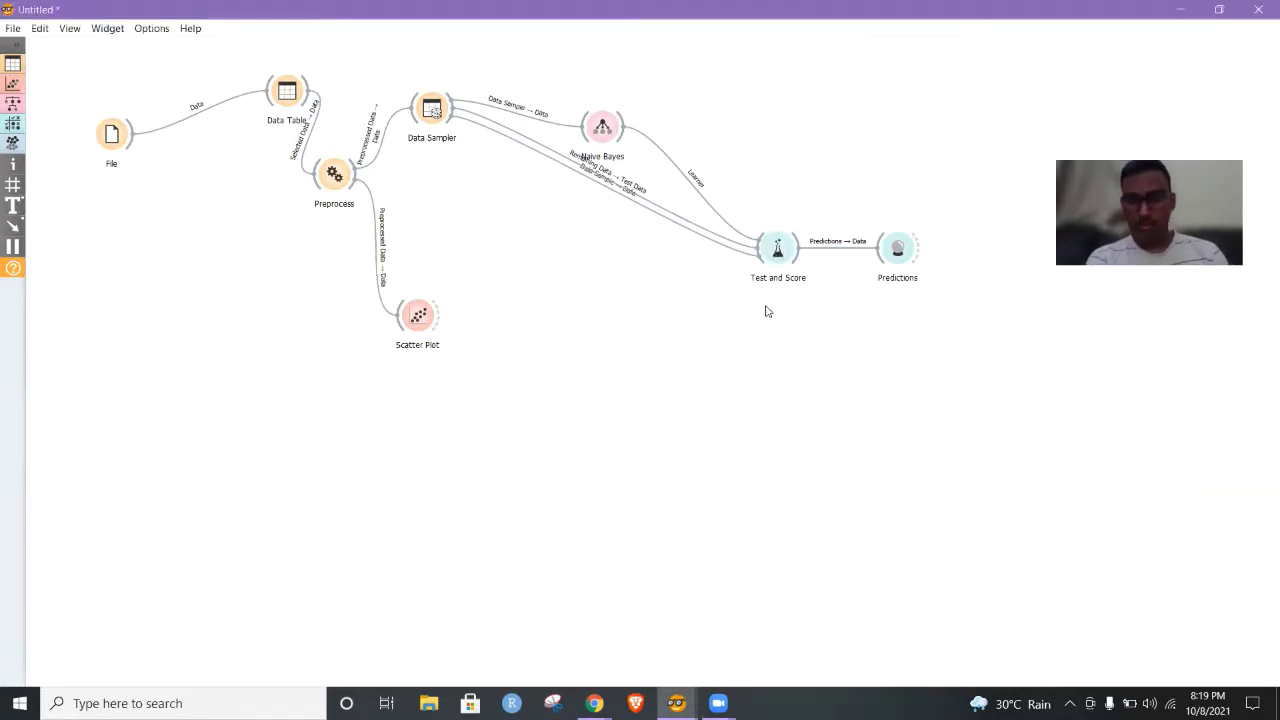
- Add a Logistic Regression widget below Naive Bayes and feed it the Data Sampler's Data Sample output
right_click(505, 225)
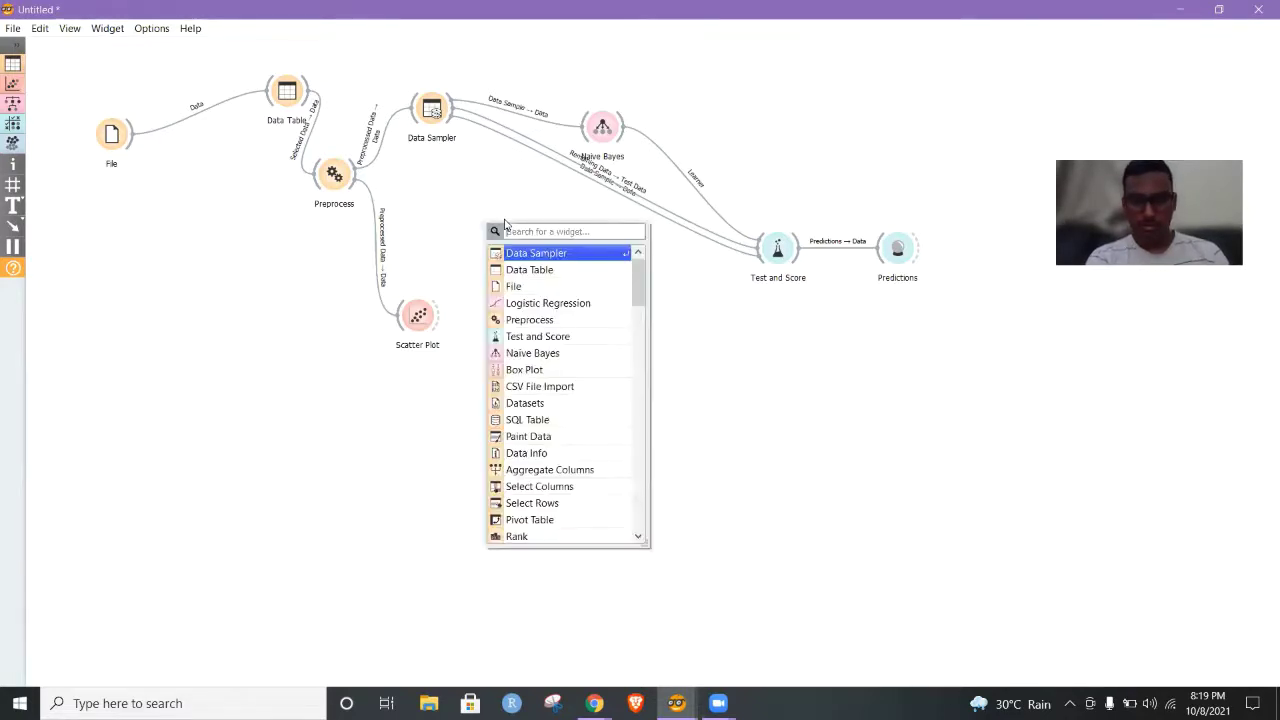
left_click(565, 303)
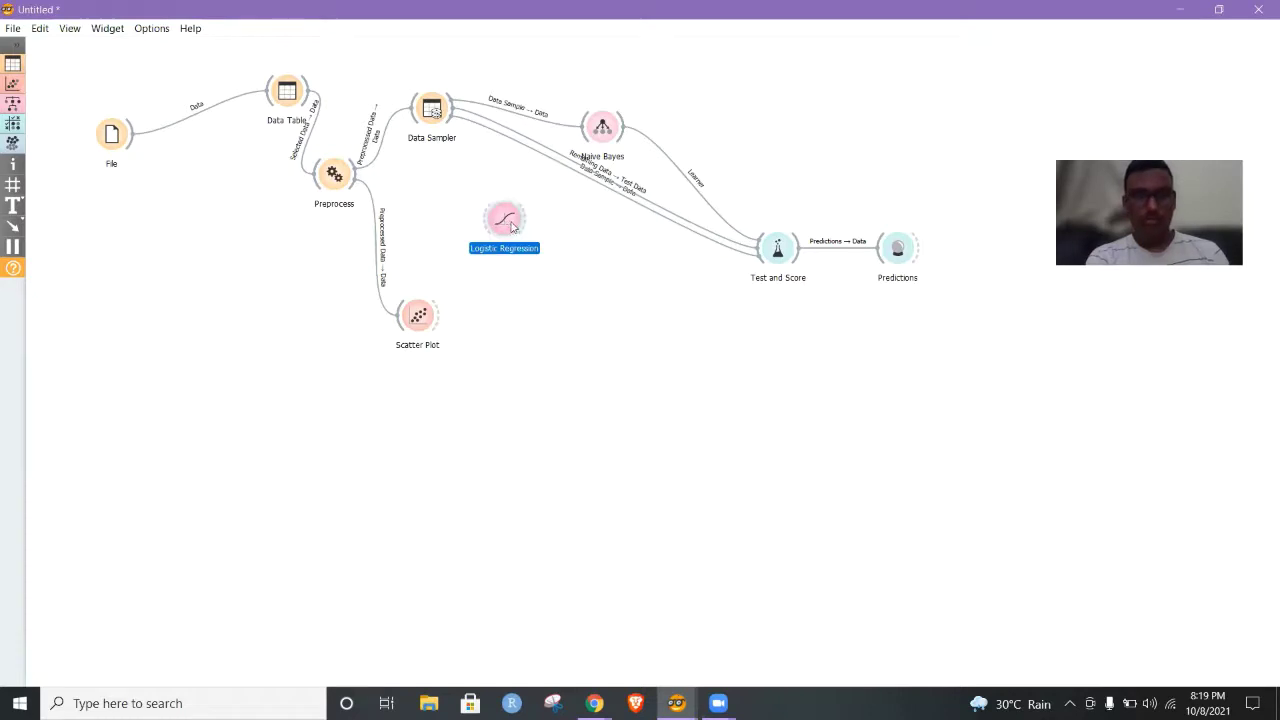
left_click_drag(511, 227, 543, 279)
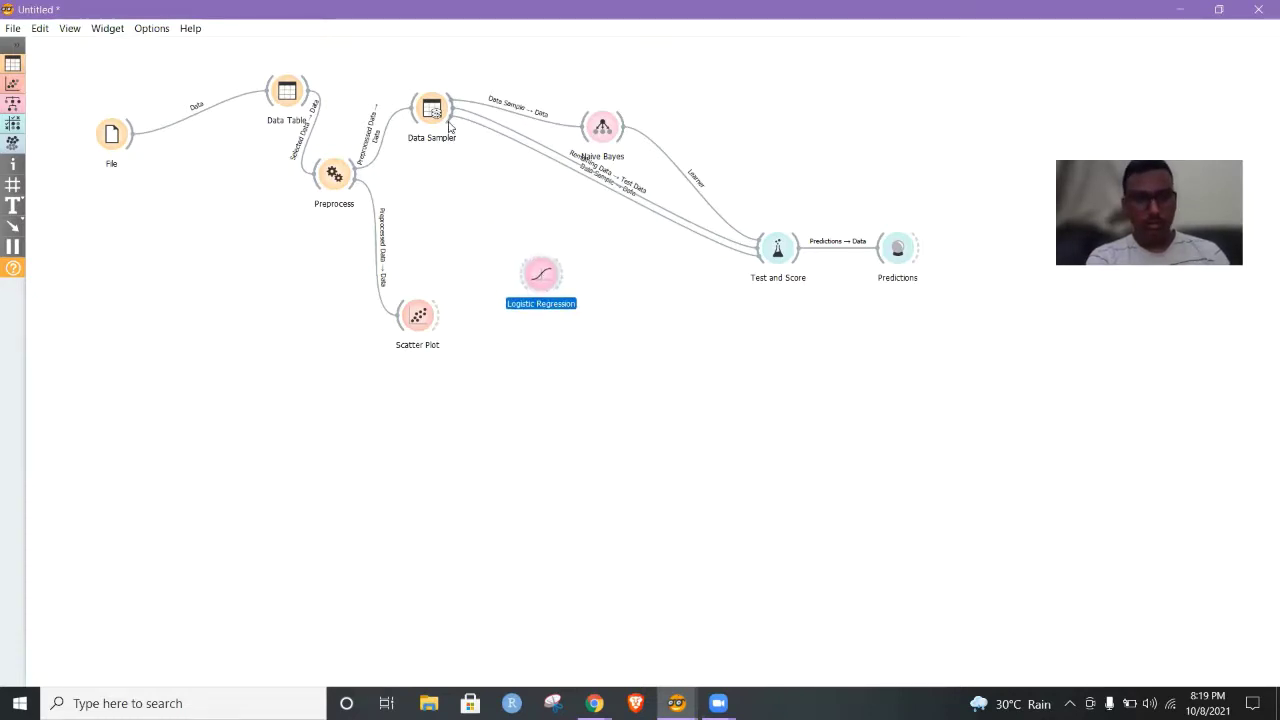
mouse_move(449, 124)
left_mouse_down()
mouse_move(500, 205)
mouse_move(518, 285)
mouse_move(520, 268)
left_mouse_up()
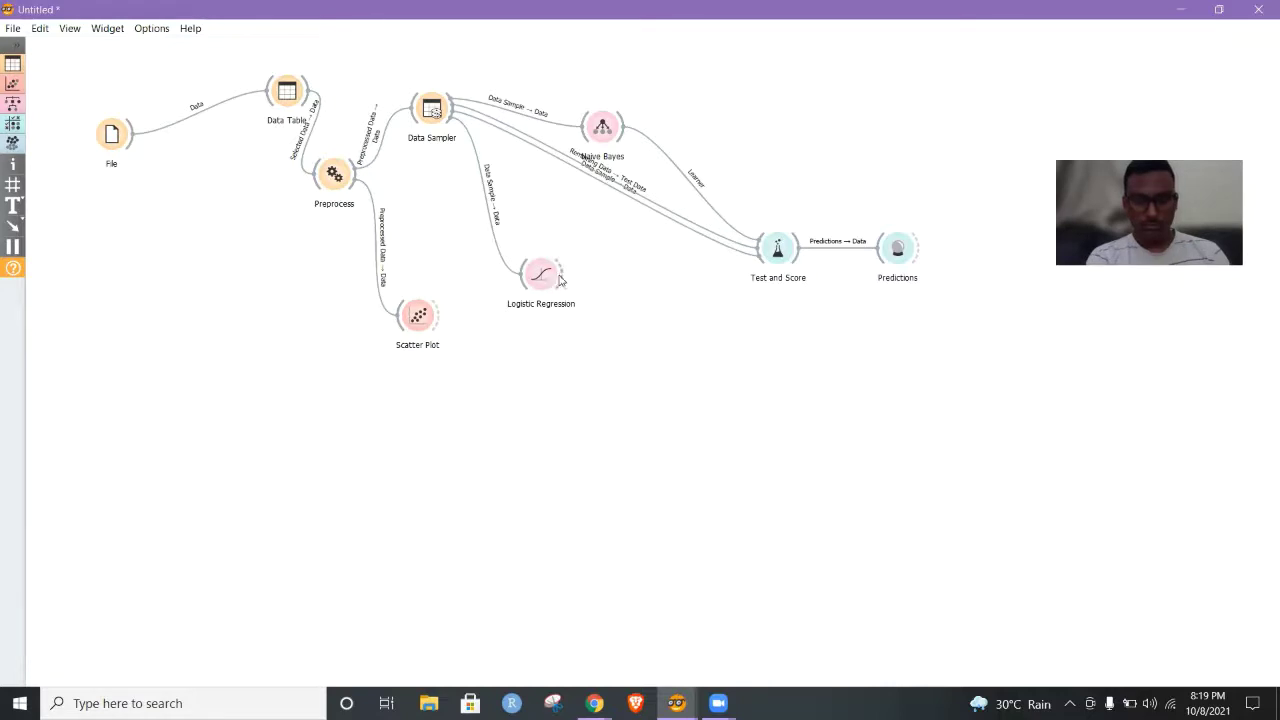
- Add a second Test and Score widget beside Logistic Regression
right_click(647, 315)
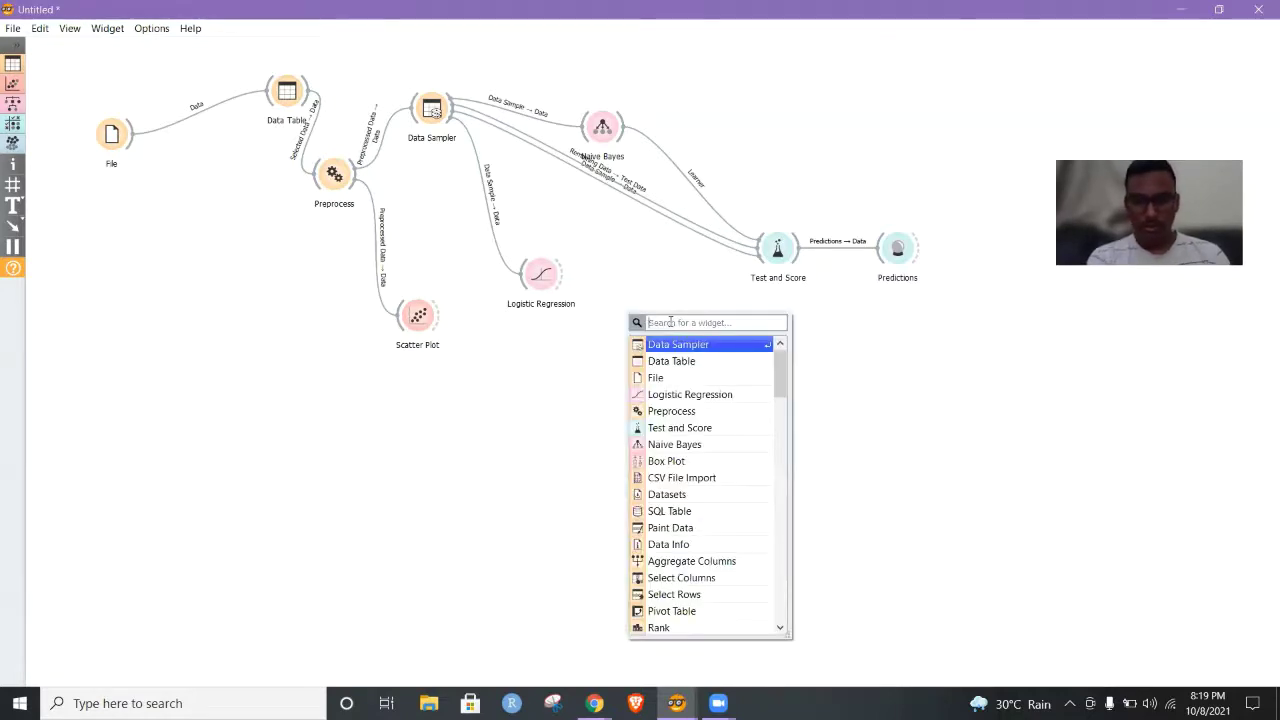
type("test")
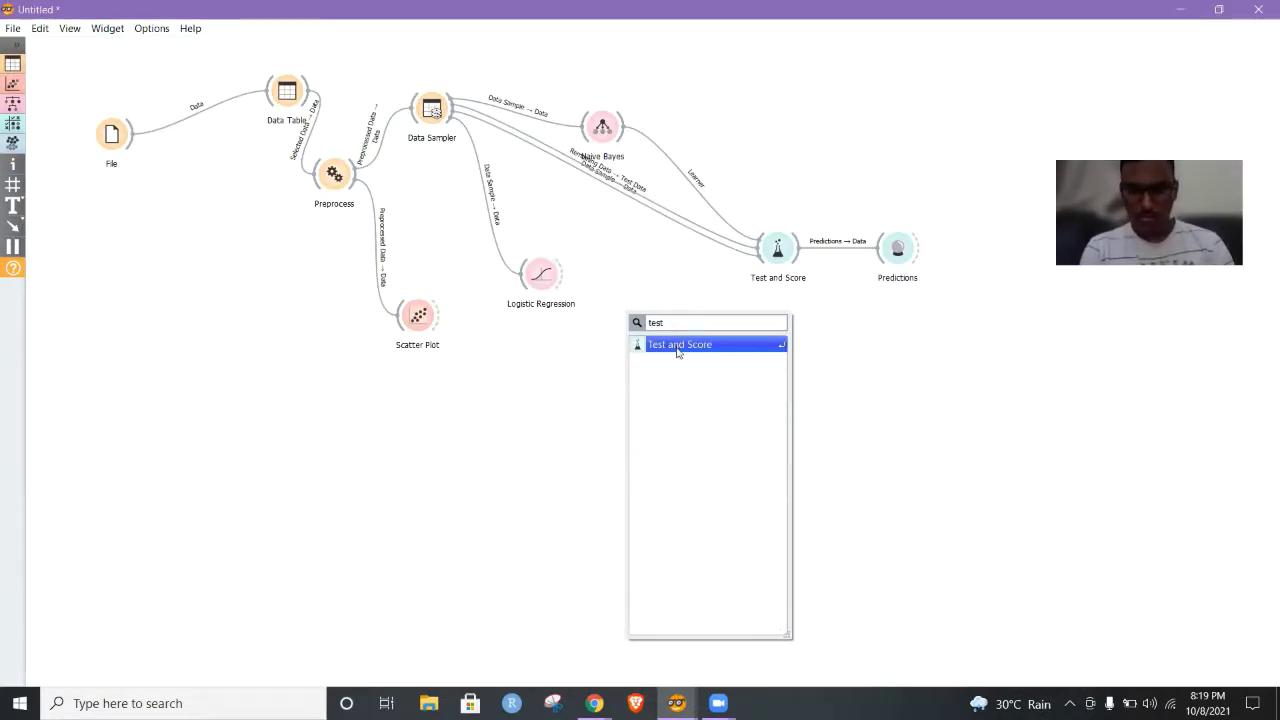
left_click(677, 345)
- Add a second Predictions widget and place it below the existing Predictions widget
right_click(751, 350)
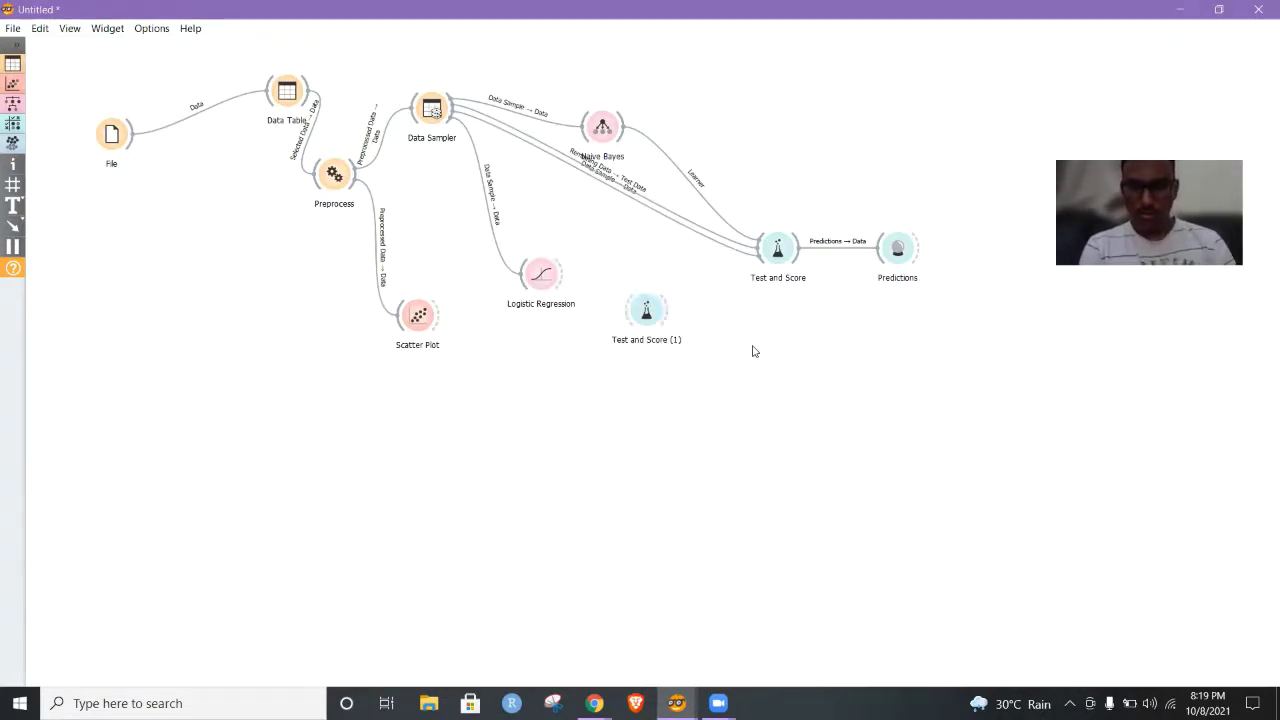
type("pred")
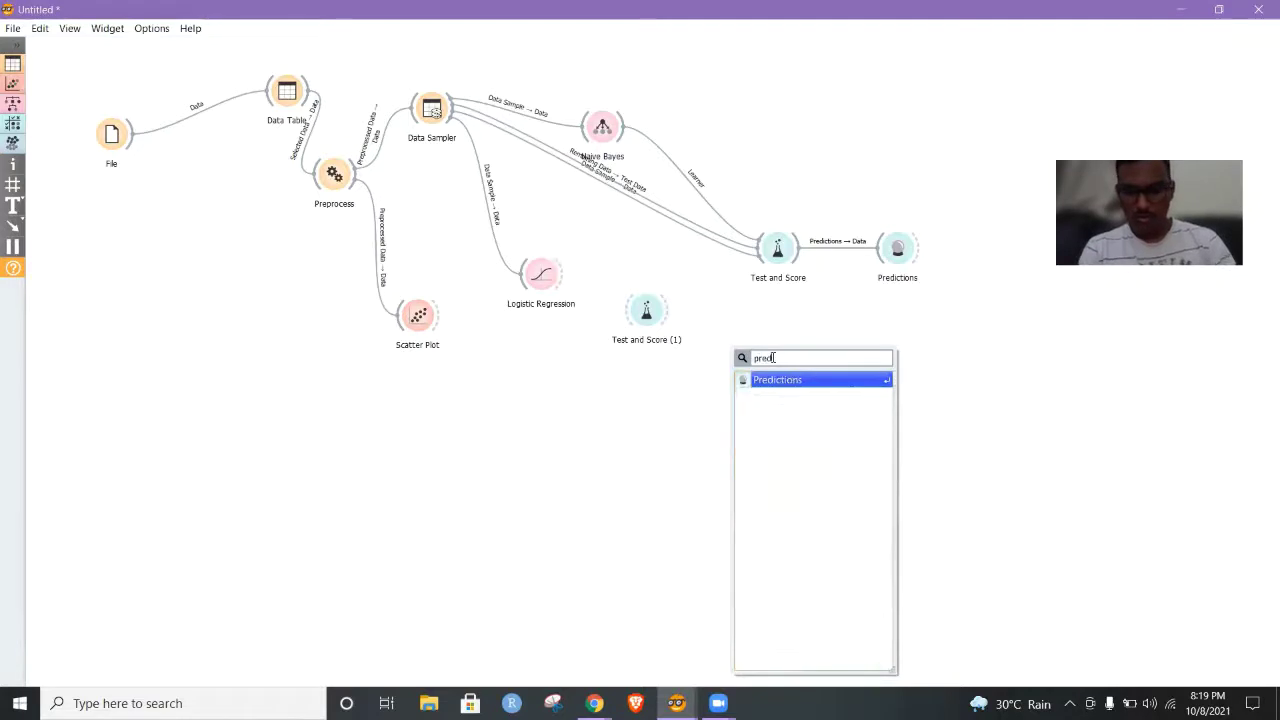
left_click(788, 388)
left_click_drag(760, 357, 873, 353)
- Connect the Logistic Regression learner to the second Test and Score, and link the Data Sampler's Data Sample to its Data and Test Data inputs
left_click_drag(563, 289, 630, 310)
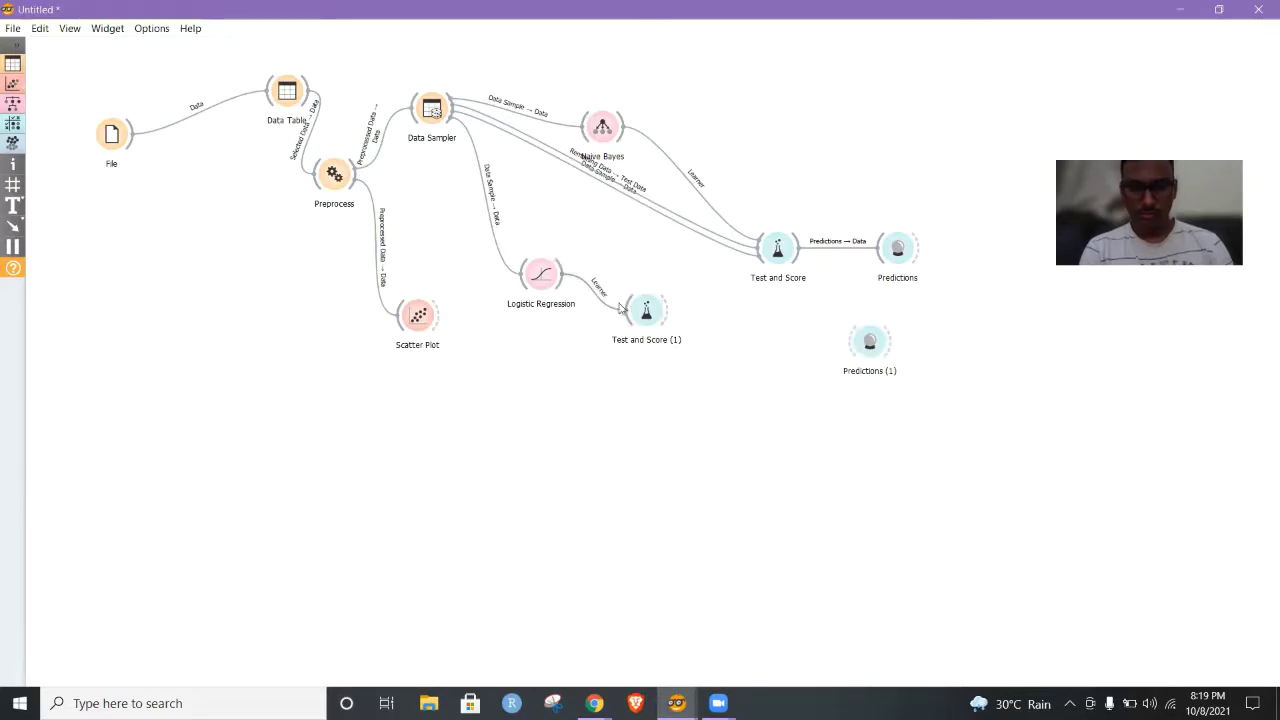
left_click_drag(452, 117, 645, 310)
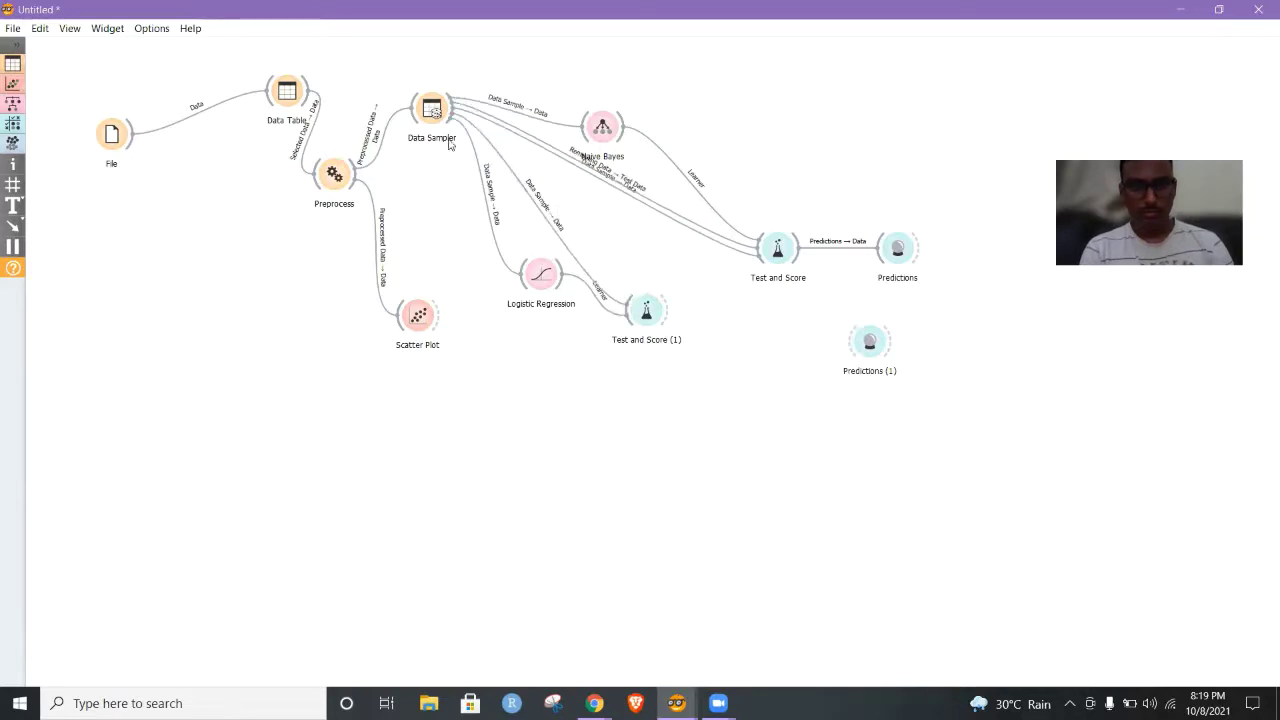
left_click_drag(452, 117, 626, 316)
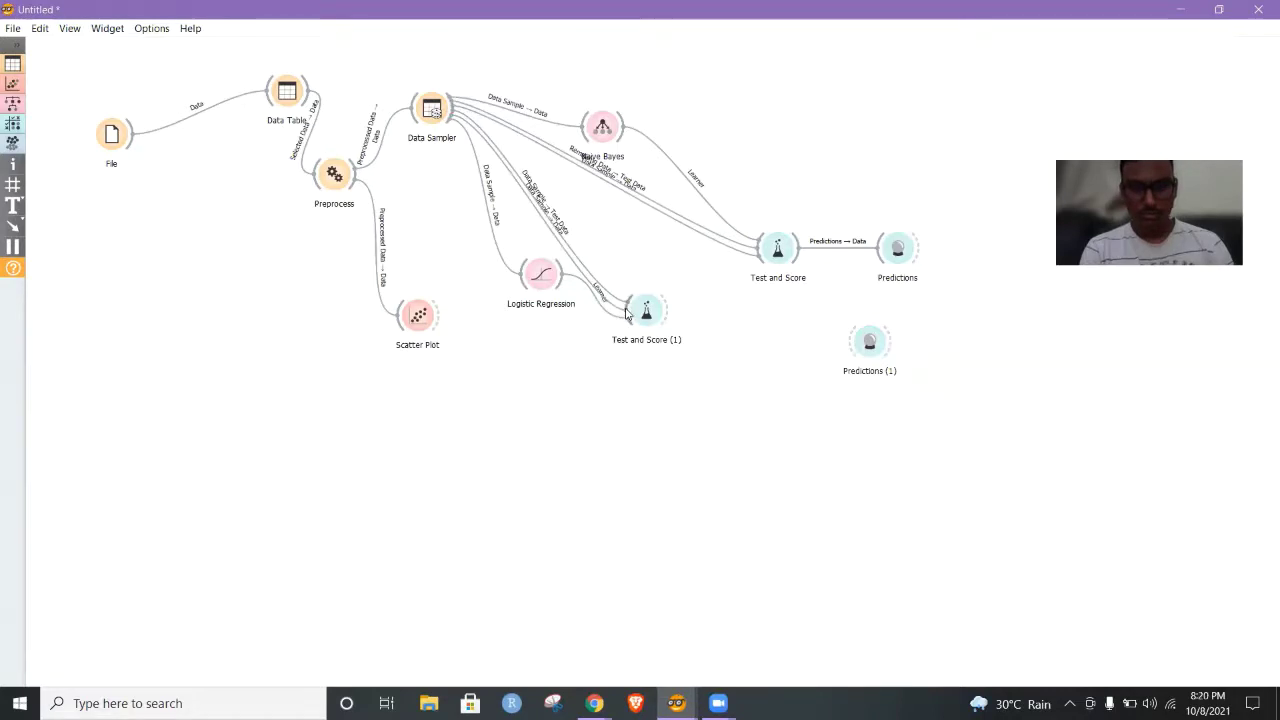
- Relink the Data Sampler to the second Test and Score, with Data Sample feeding Data and Remaining Data feeding Test Data
double_click(644, 312)
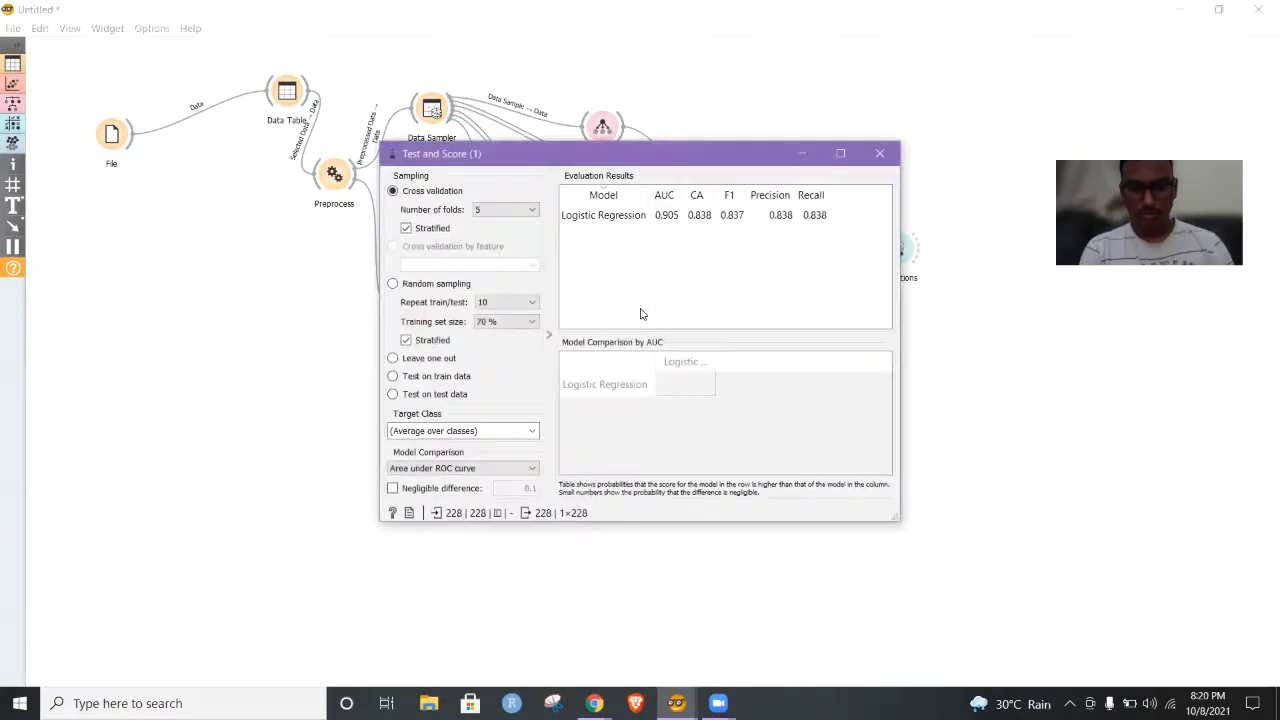
left_click(803, 158)
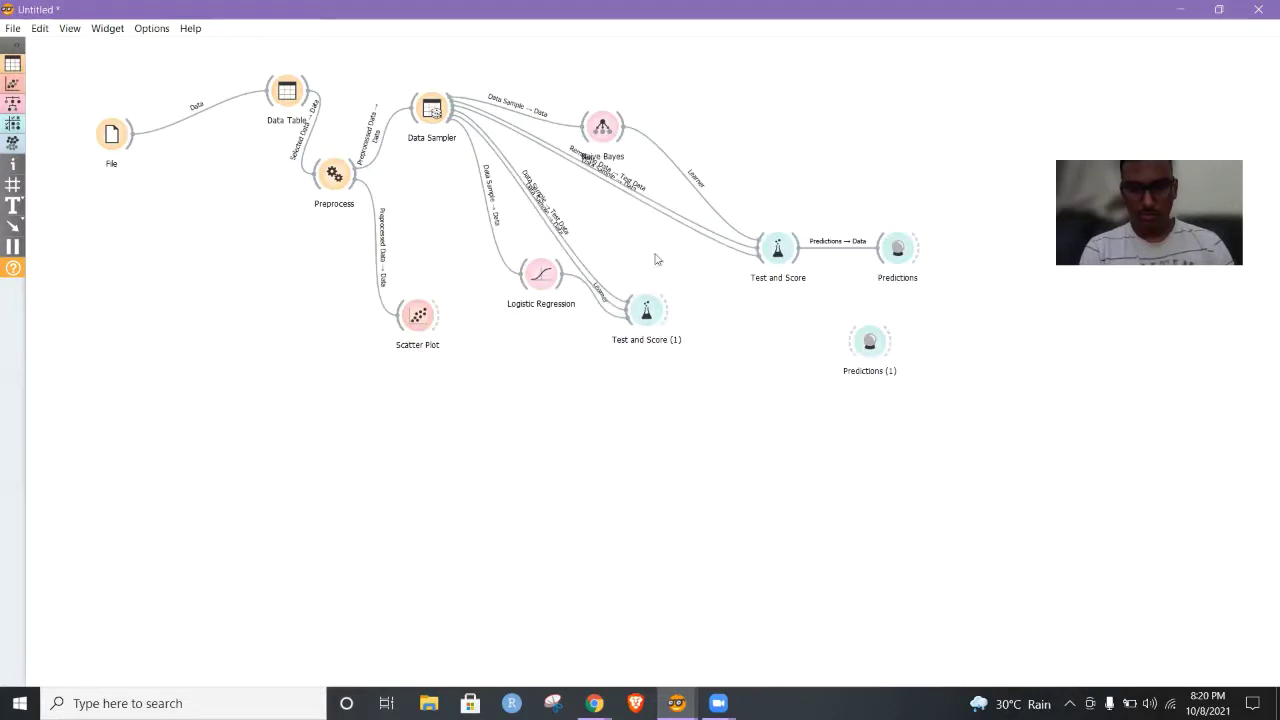
double_click(625, 313)
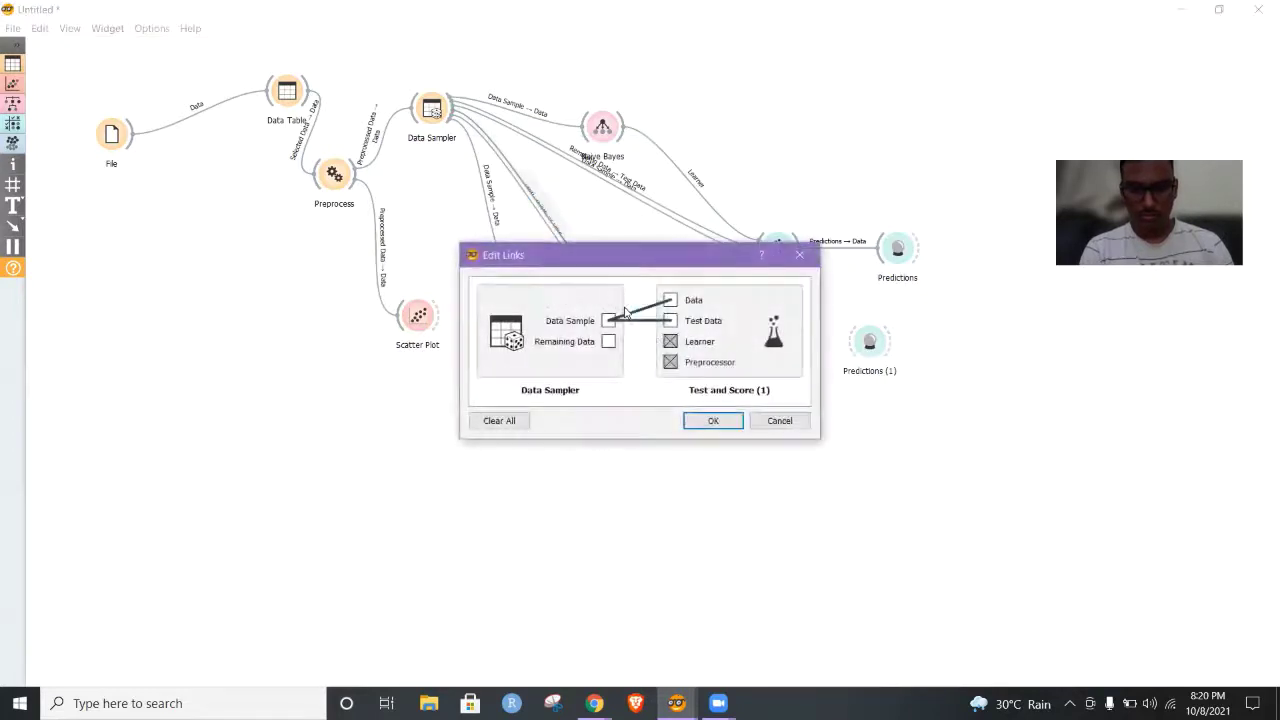
left_click(520, 428)
left_click_drag(609, 321, 670, 300)
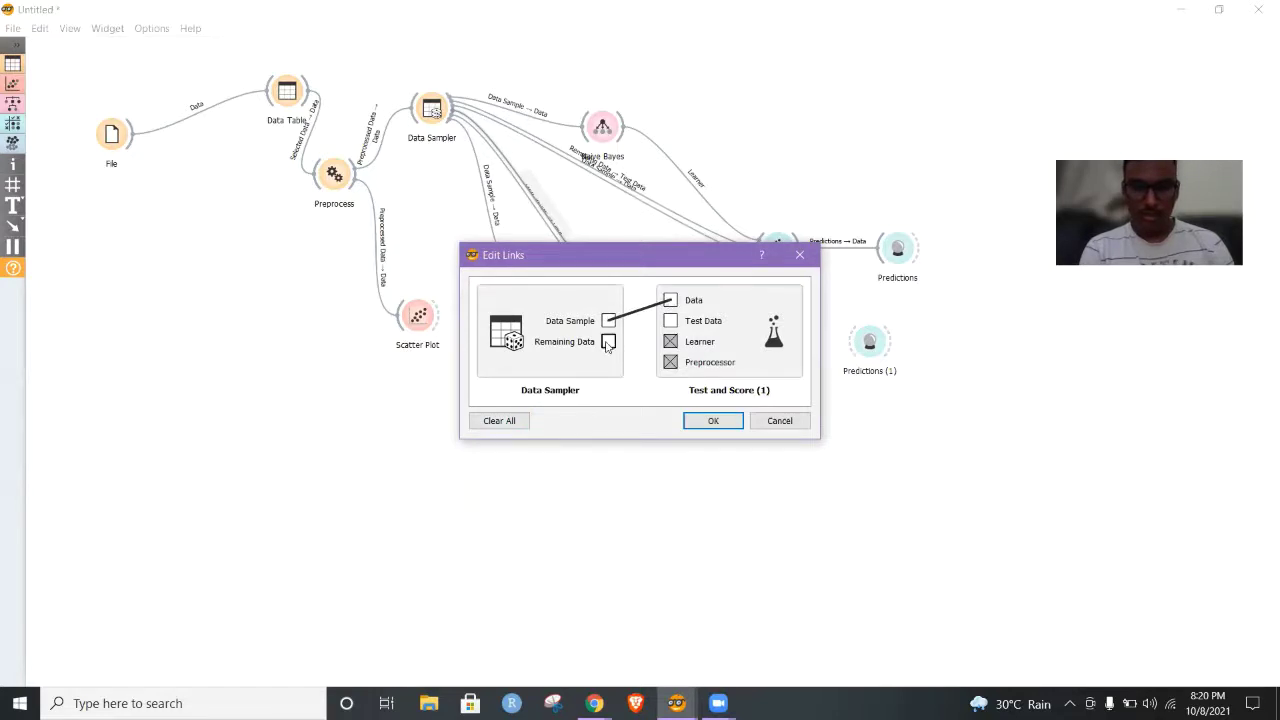
left_click_drag(609, 342, 670, 321)
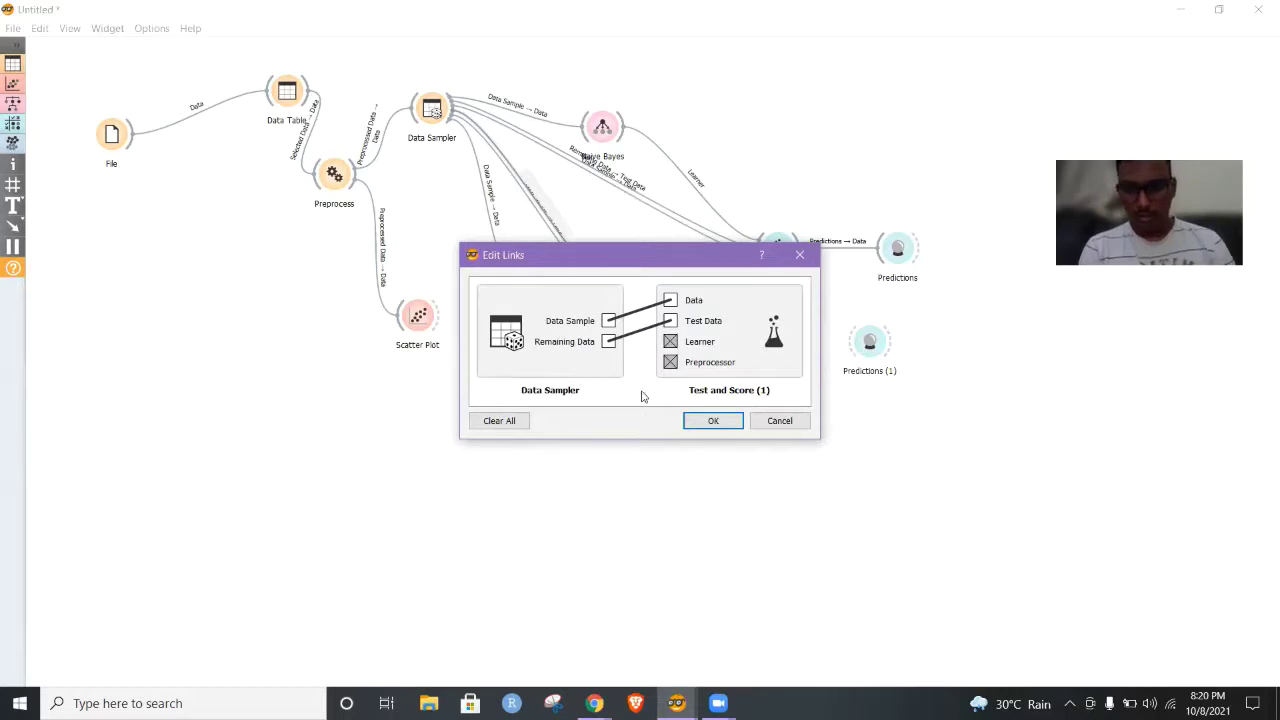
left_click(705, 421)
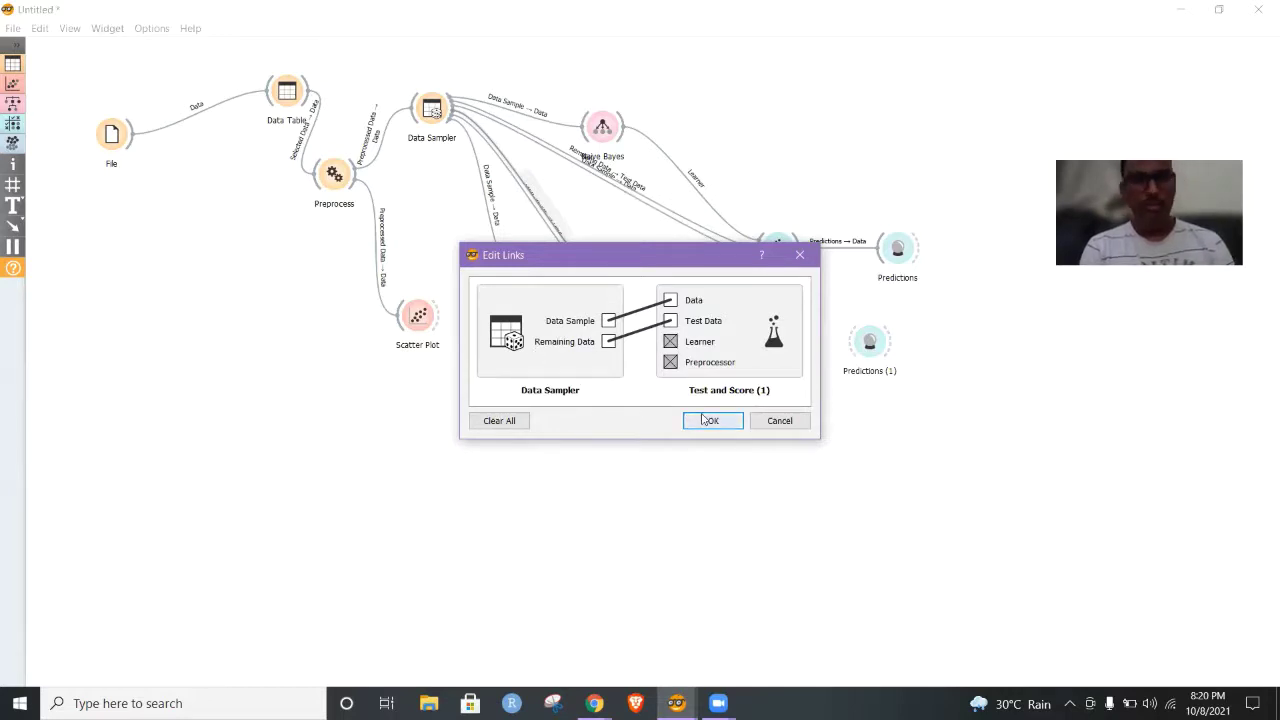
left_click(705, 420)
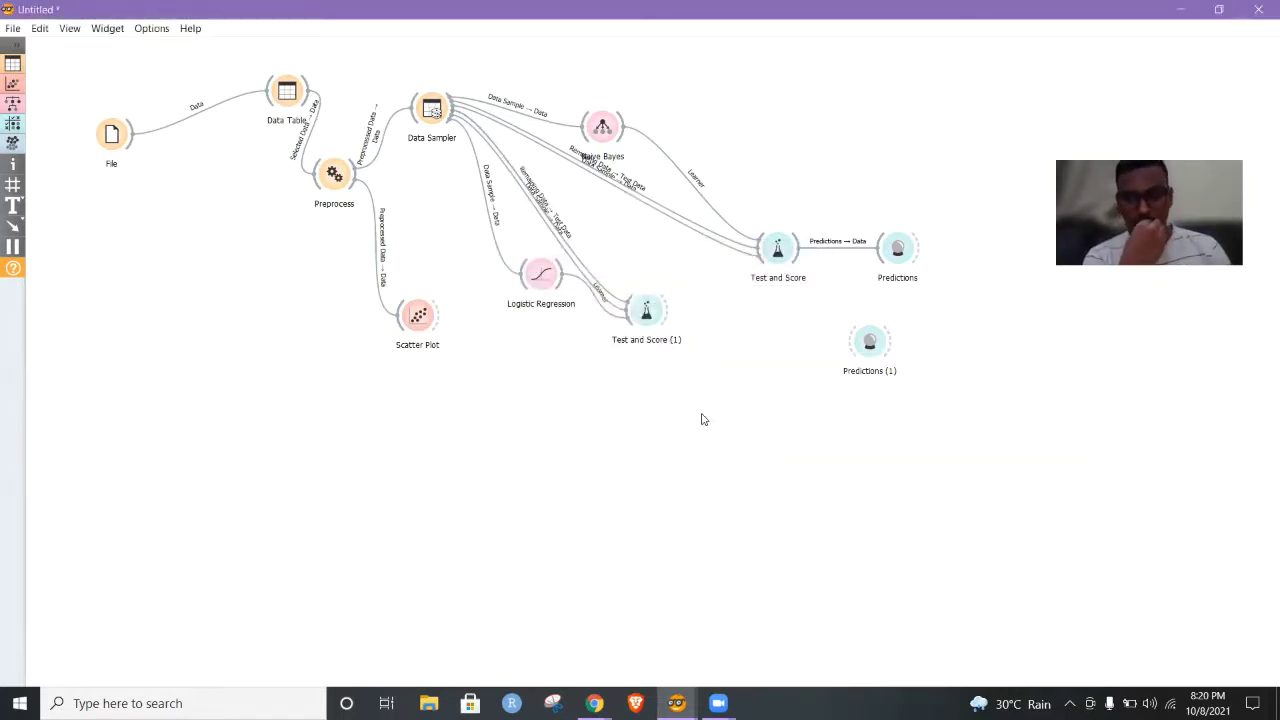
- Evaluate Logistic Regression in the second Test and Score with random sampling, and switch the sampling method to Test on test data
left_click(646, 312)
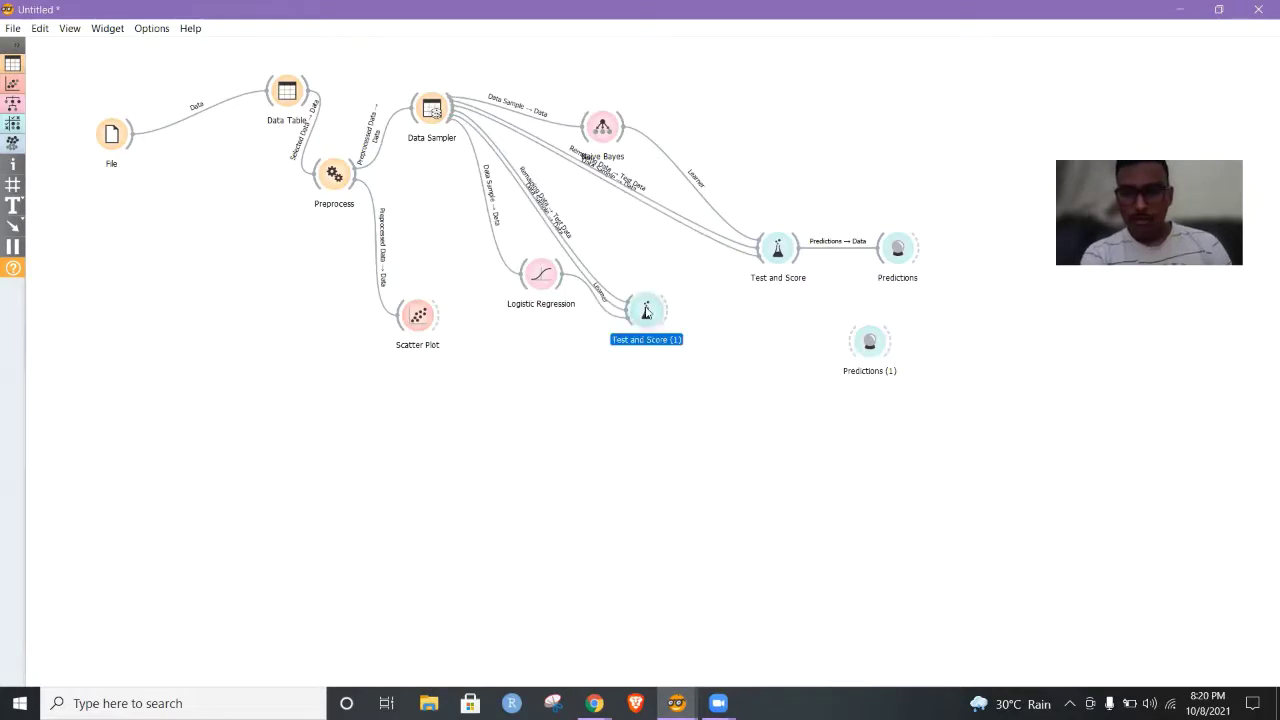
double_click(646, 312)
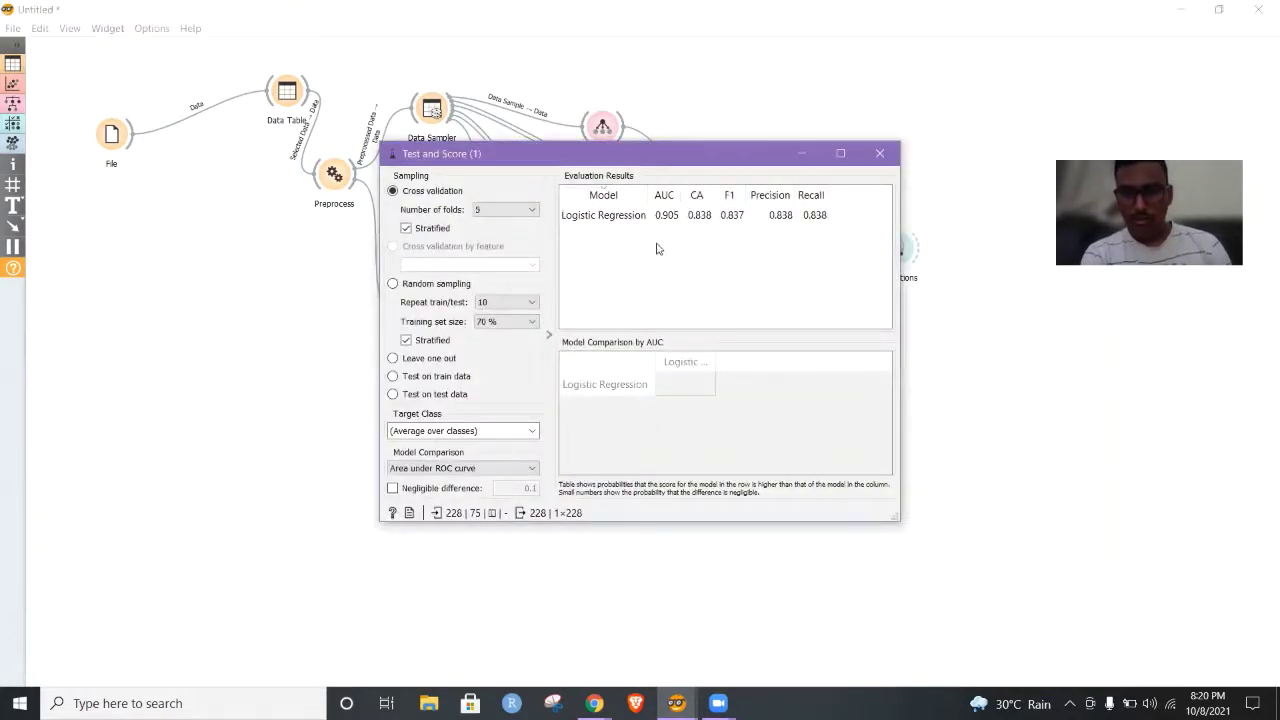
left_click(693, 224)
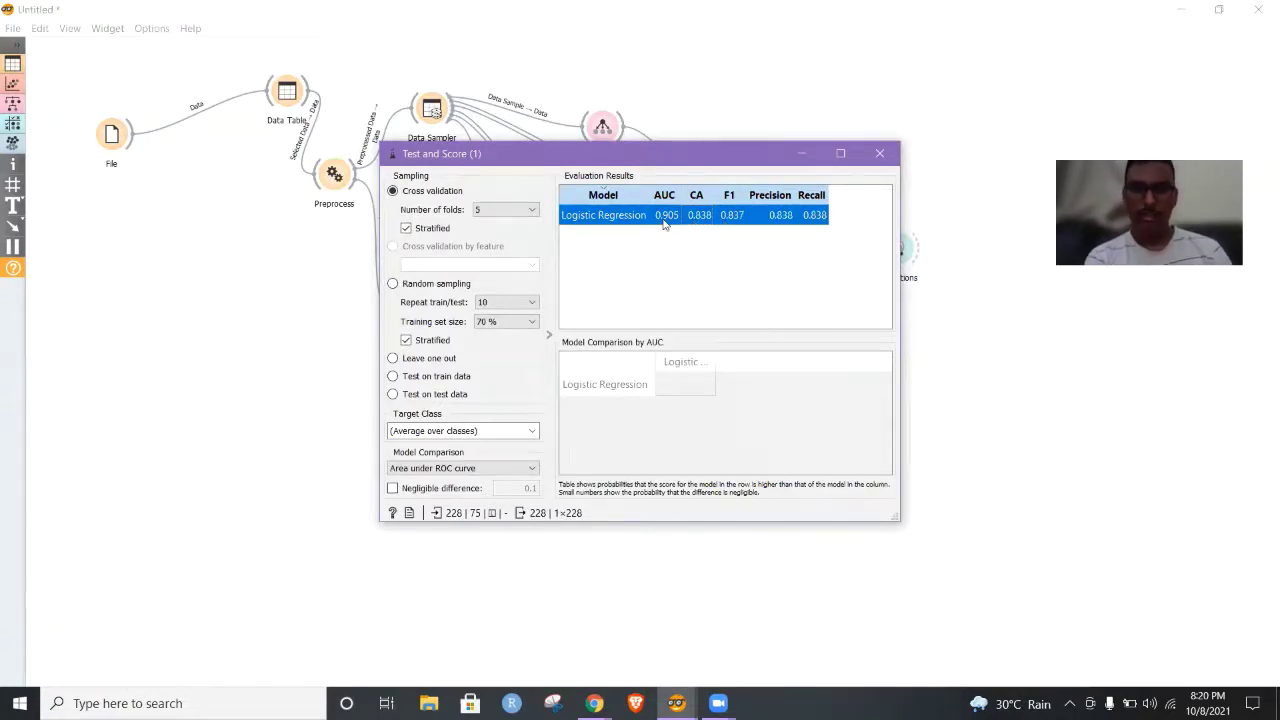
left_click(660, 279)
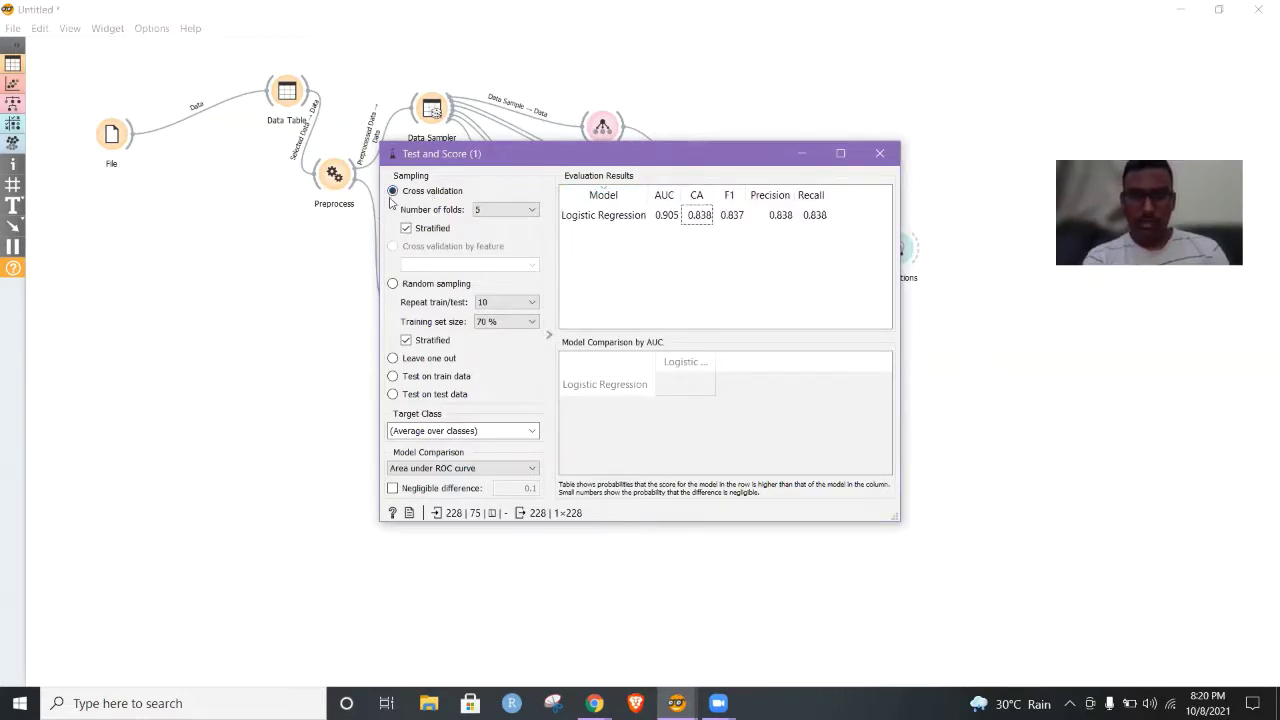
left_click(393, 284)
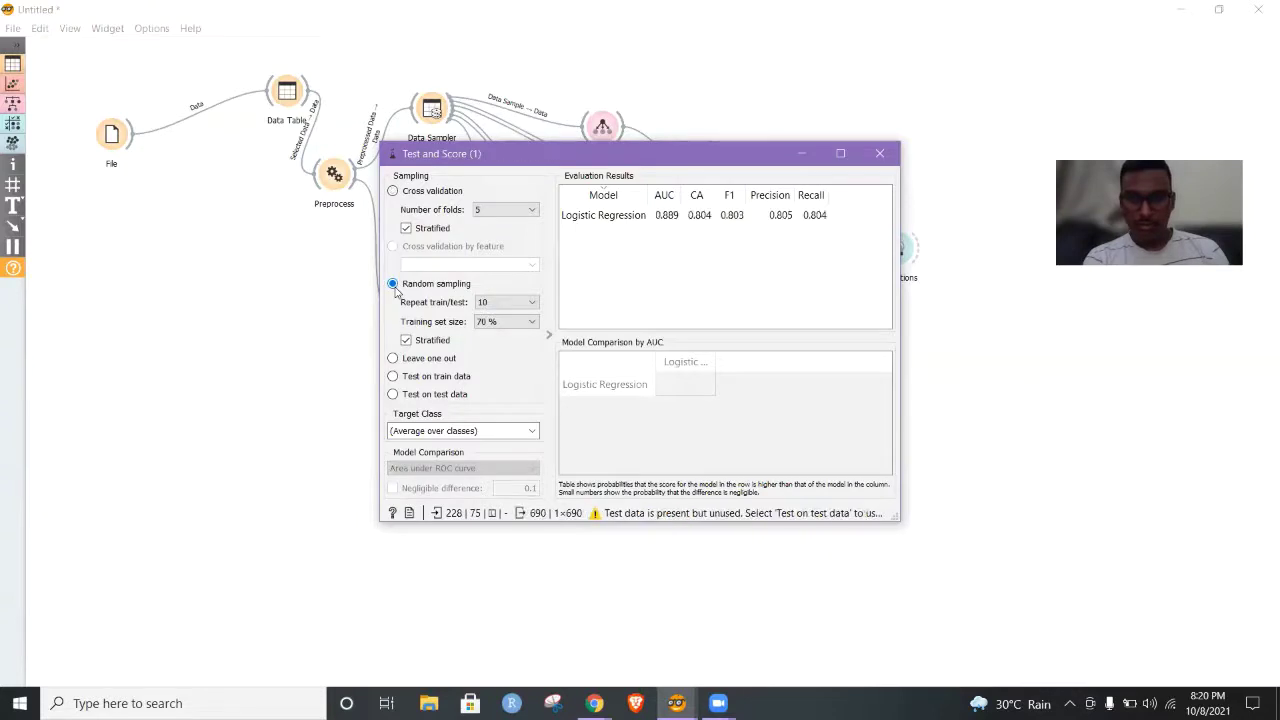
left_click(393, 394)
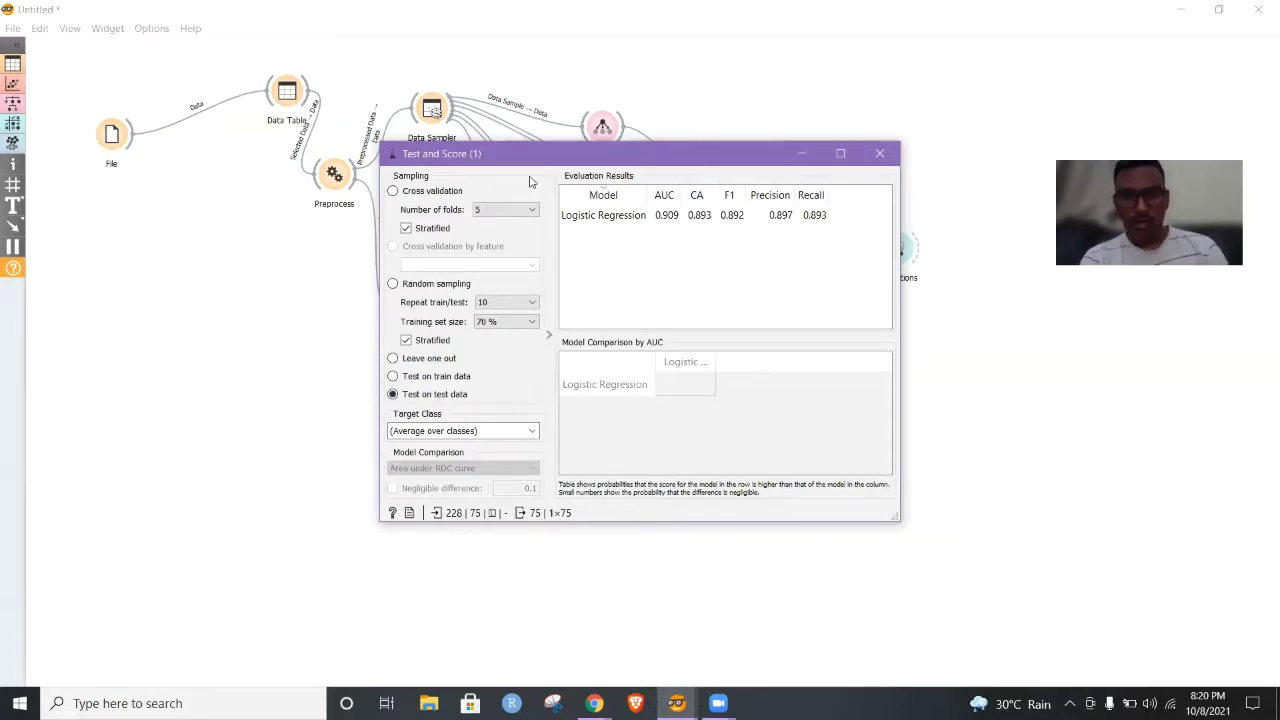
- Examine the Naive Bayes evaluation scores in the first Test and Score for comparison with Logistic Regression
left_click_drag(530, 153, 250, 262)
double_click(772, 255)
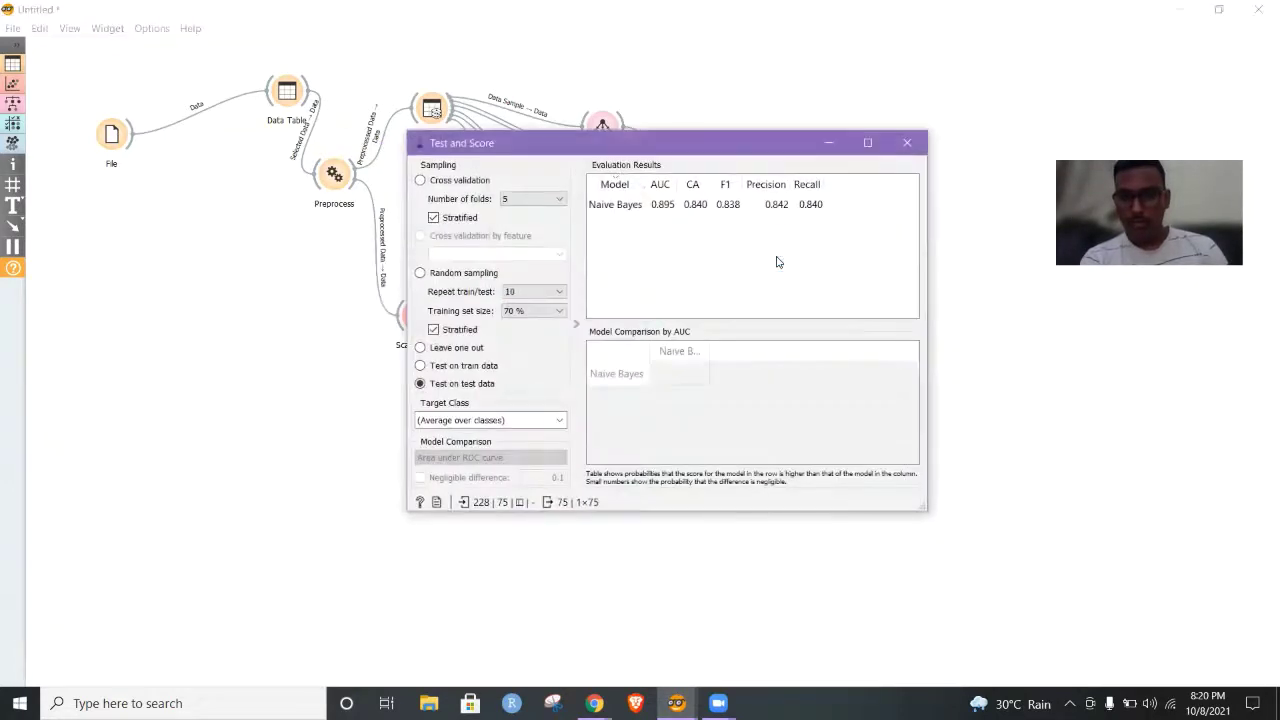
left_click_drag(703, 145, 864, 127)
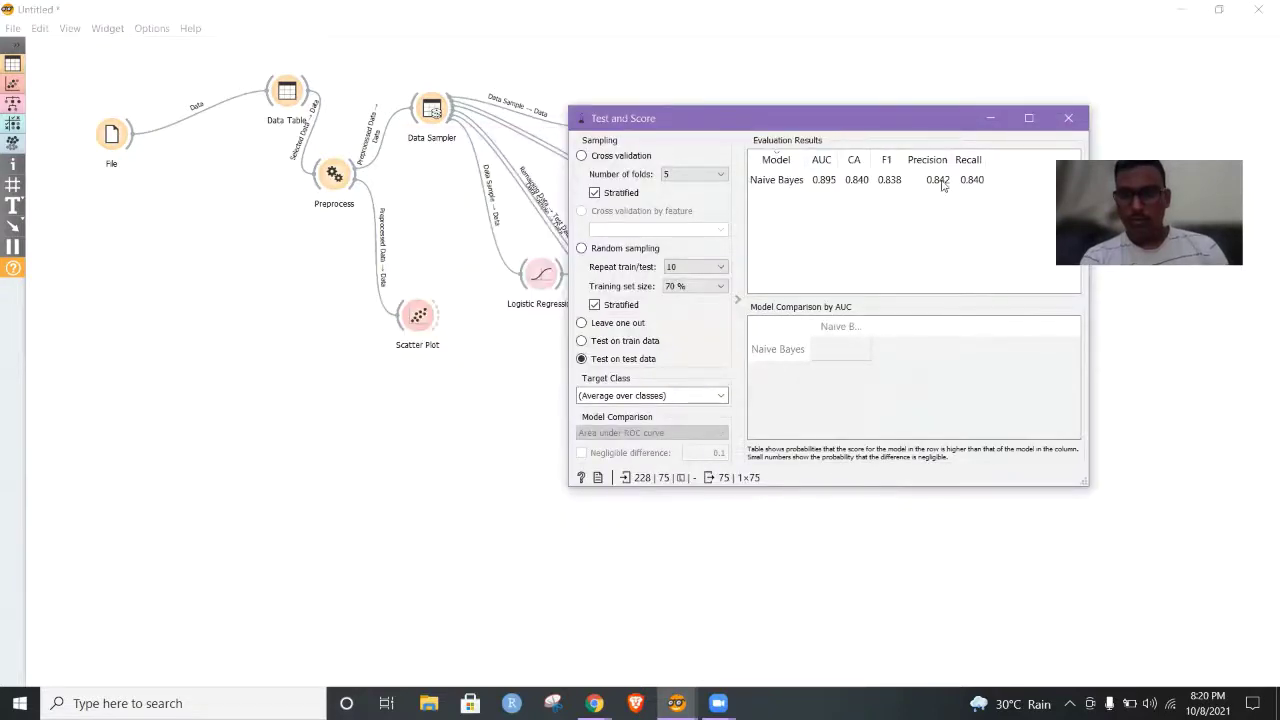
left_click(991, 119)
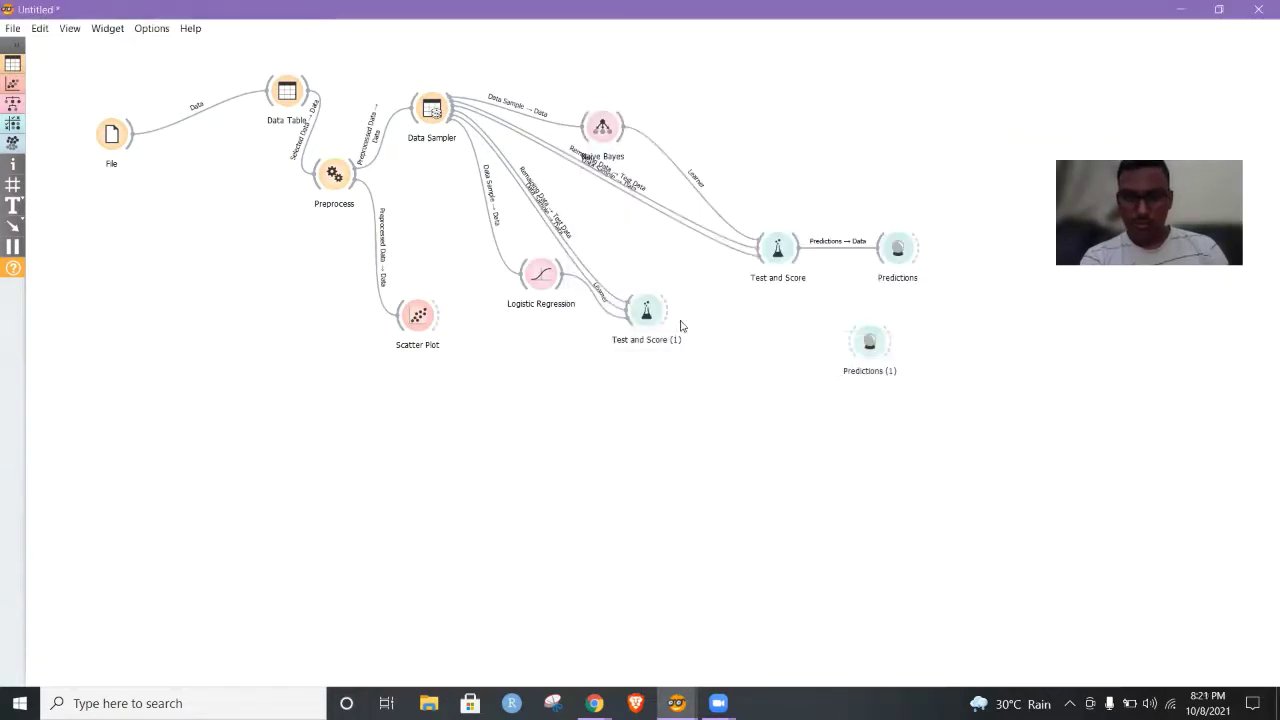
- Connect the second Test and Score's Predictions output to Predictions (1), and review its Logistic Regression predictions and feature columns
left_click_drag(668, 320, 852, 345)
double_click(871, 343)
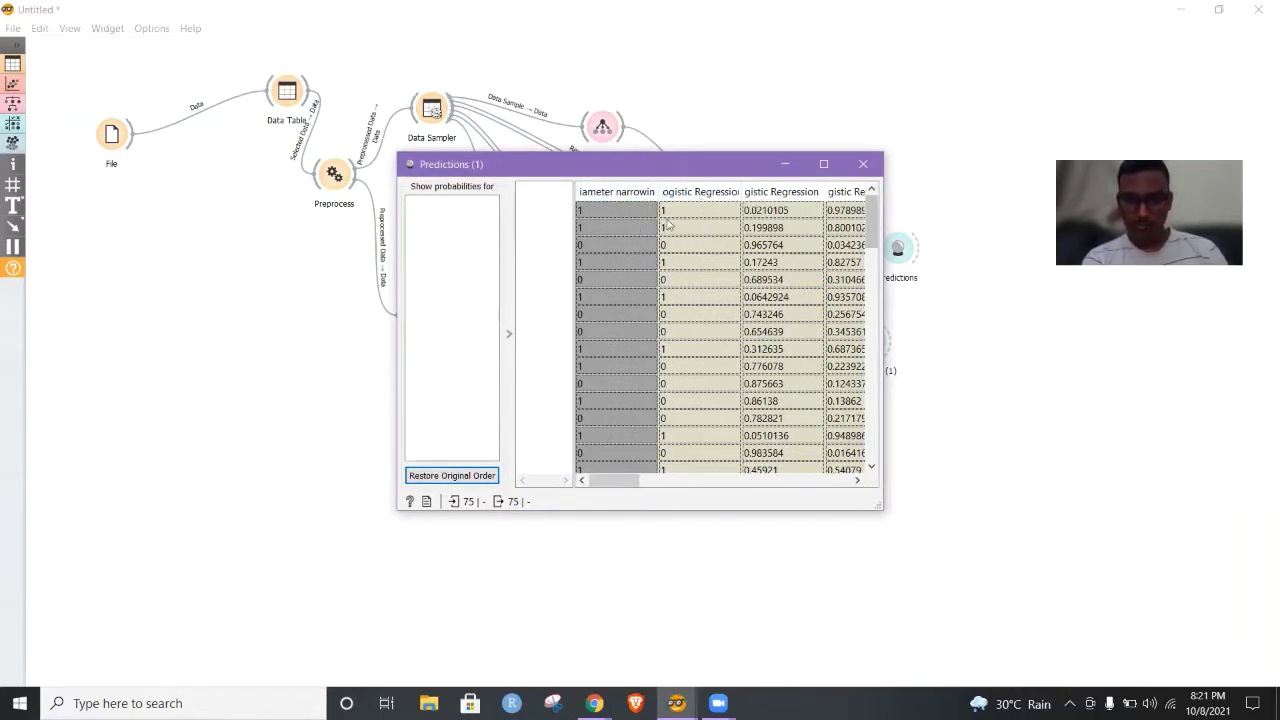
scroll(678, 330, "down", 3)
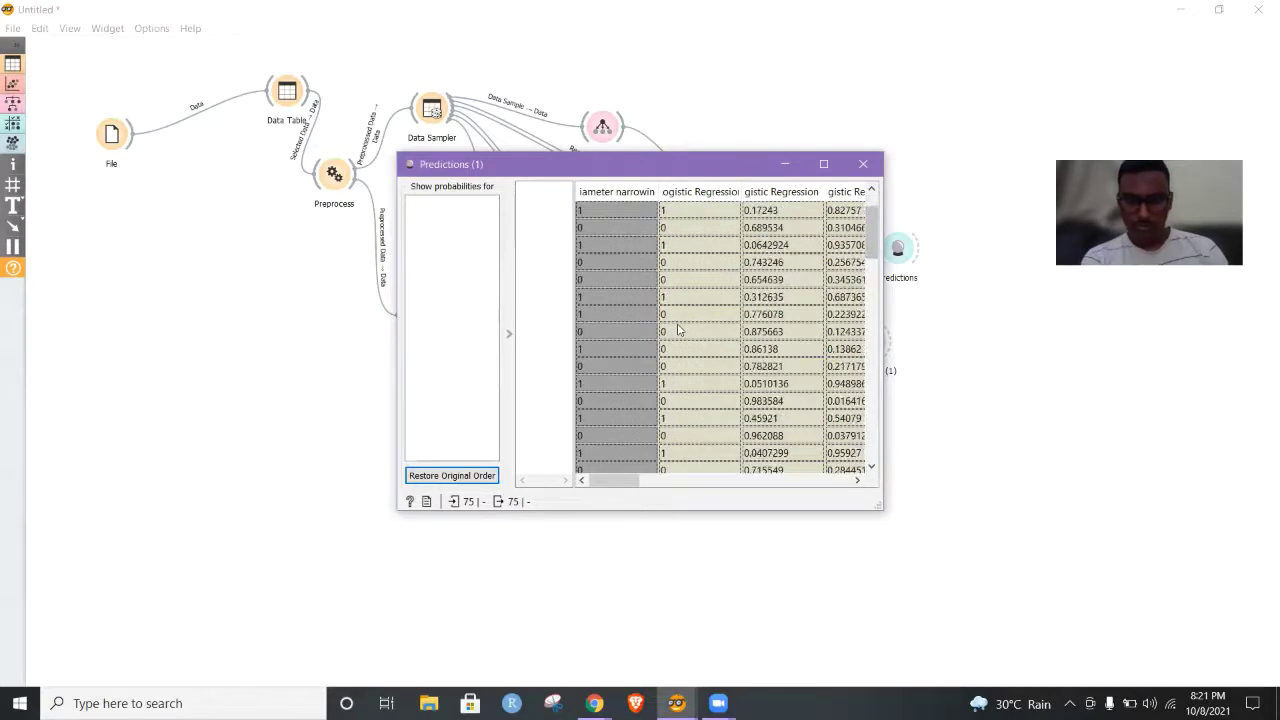
scroll(678, 330, "up", 1)
scroll(678, 330, "right", 3)
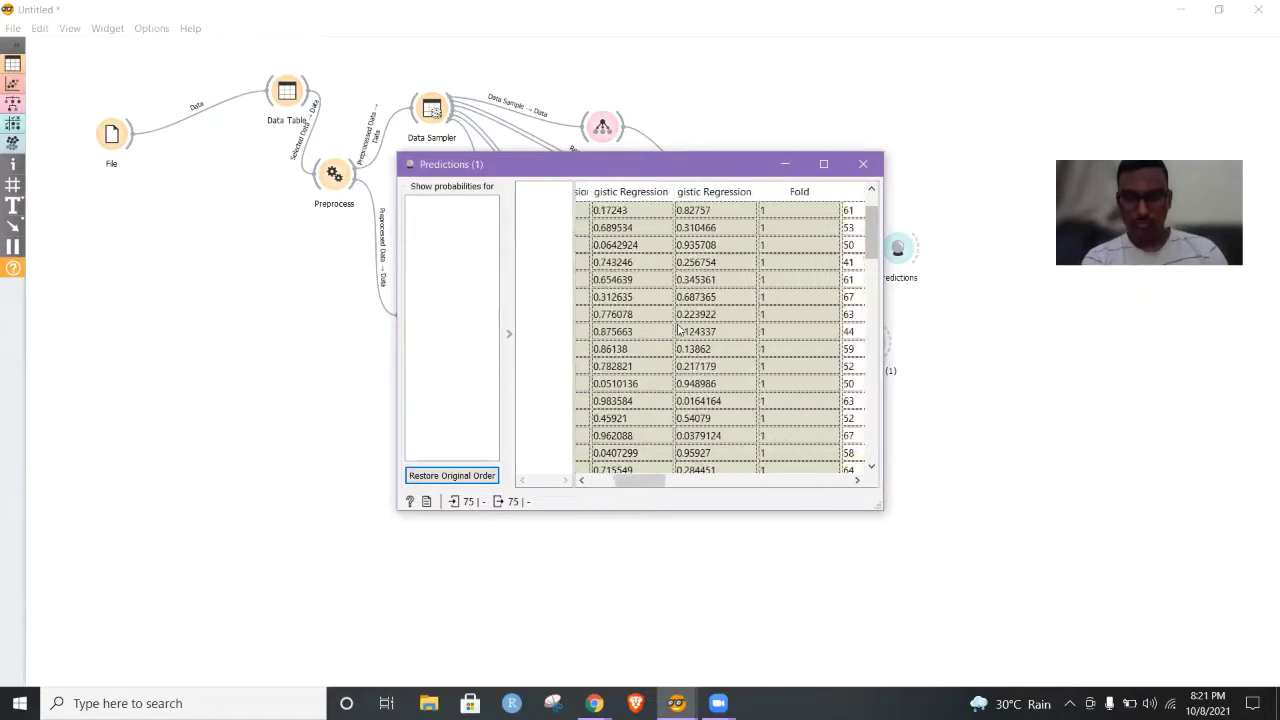
scroll(717, 323, "right", 6)
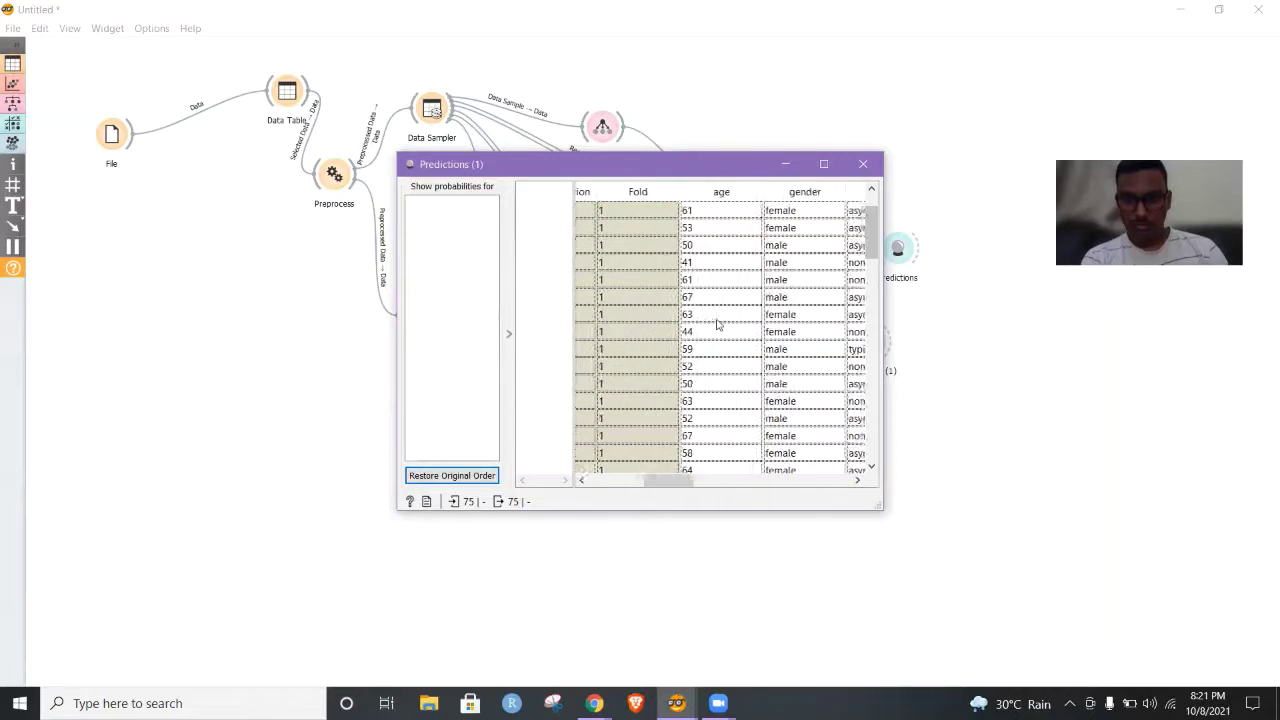
scroll(717, 323, "right", 4)
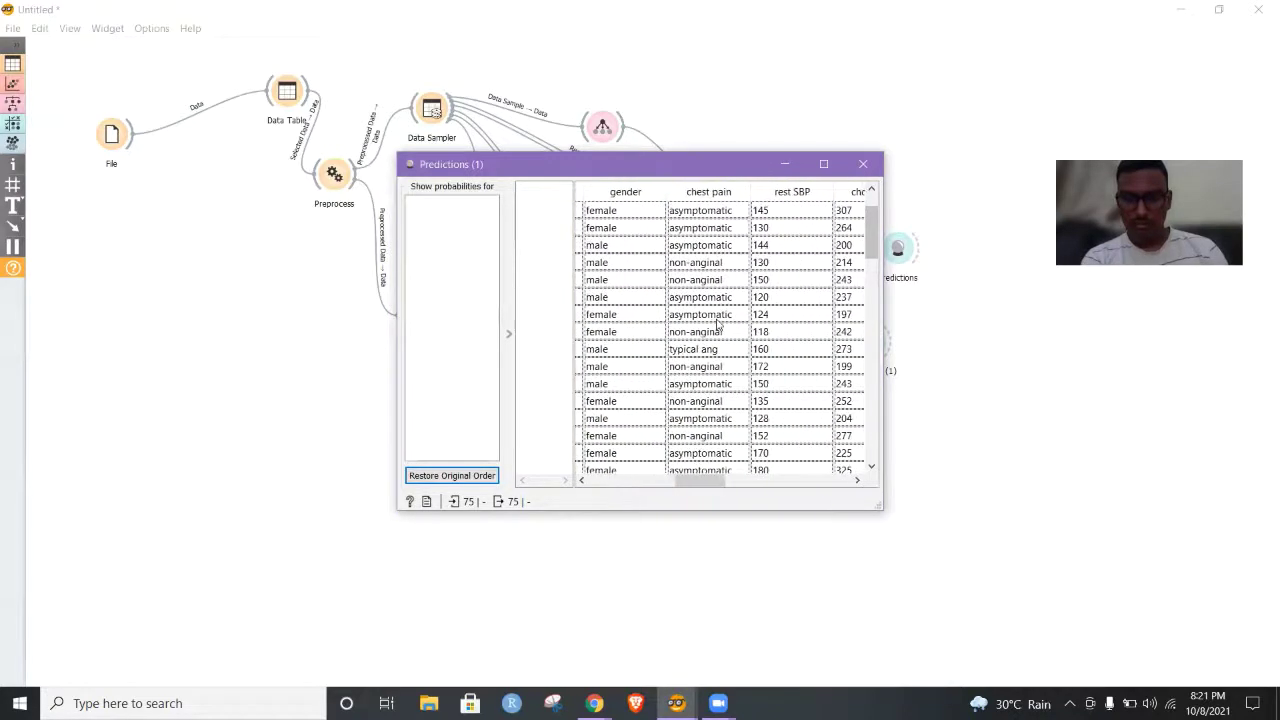
scroll(717, 323, "right", 3)
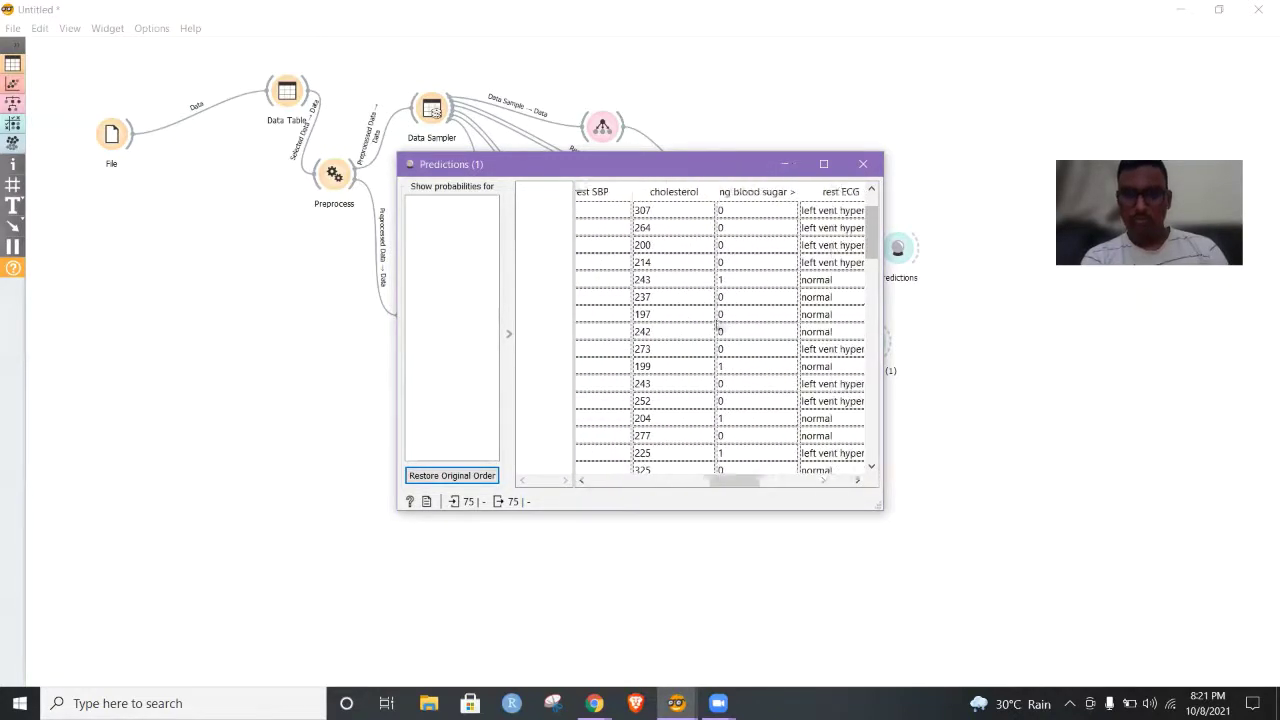
scroll(675, 310, "right", 5)
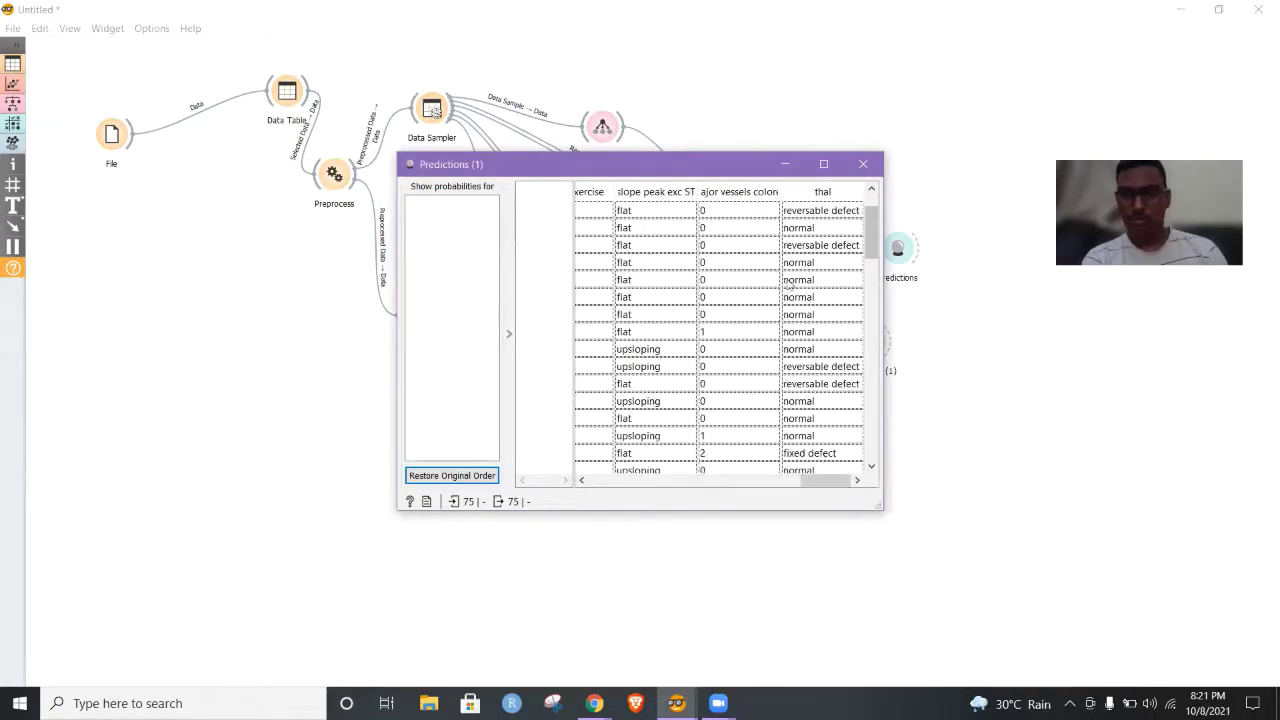
scroll(748, 262, "left", 3)
scroll(750, 262, "left", 6)
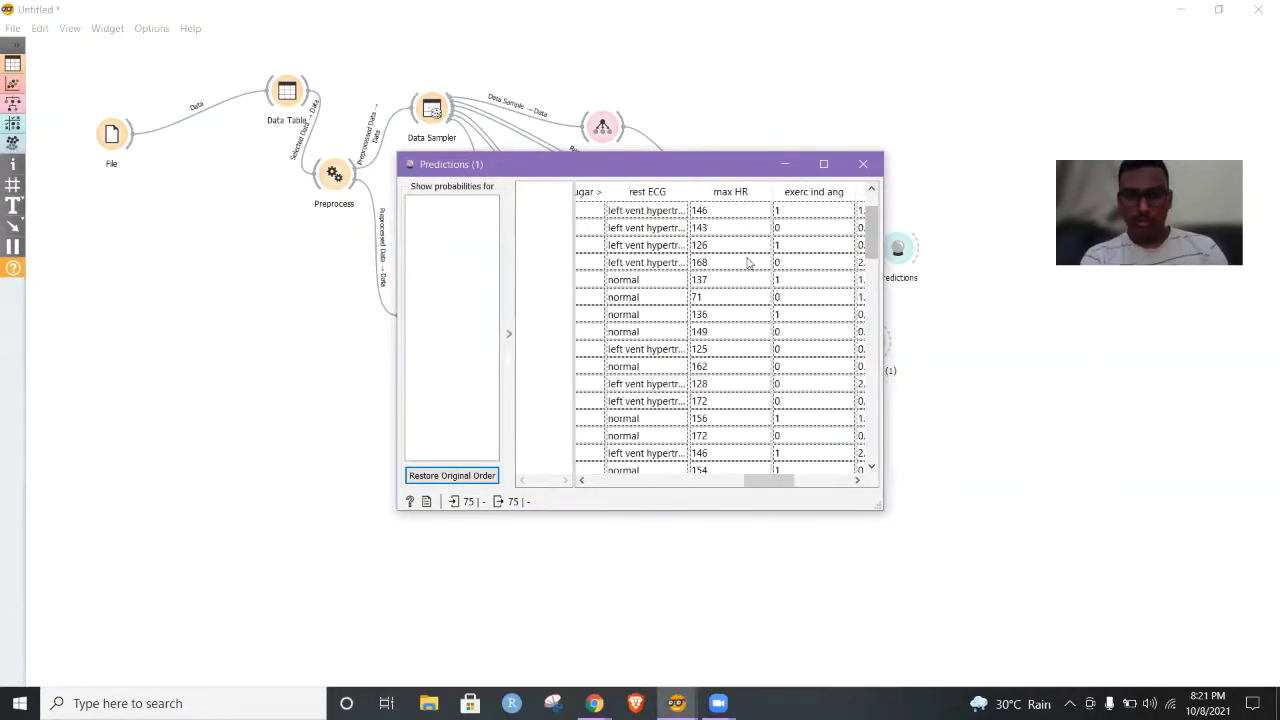
scroll(775, 262, "left", 6)
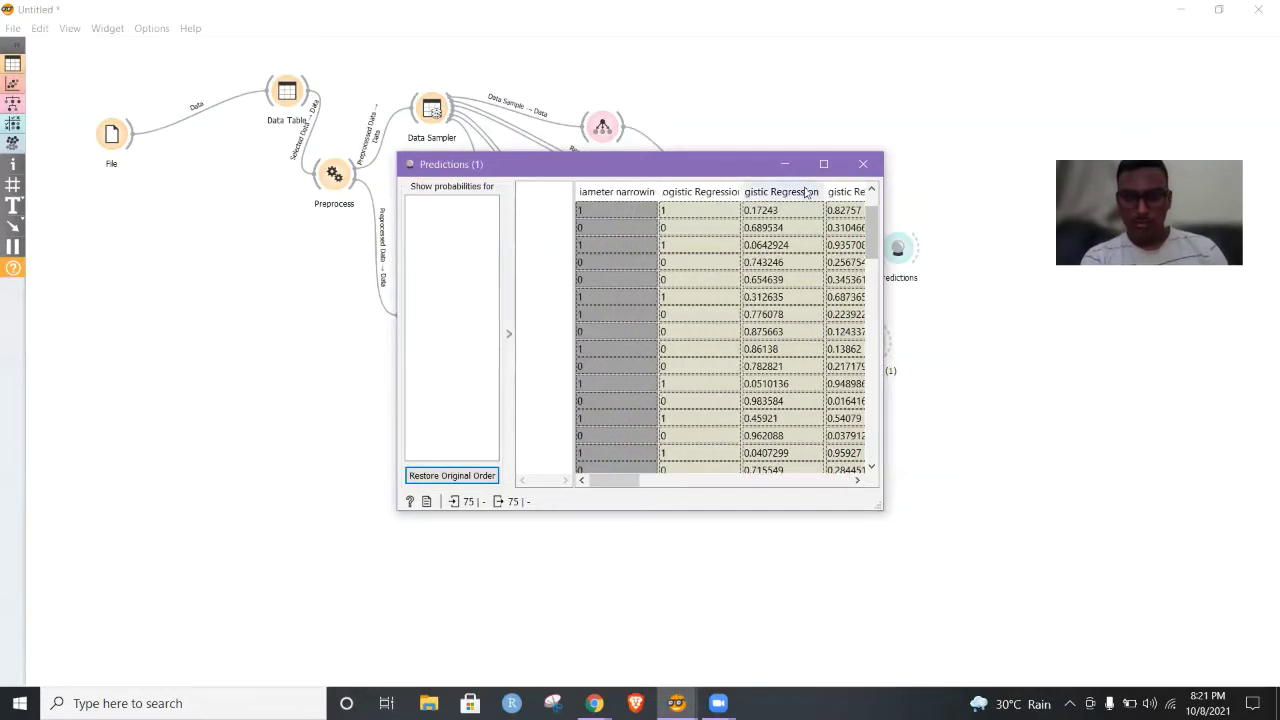
left_click(864, 165)
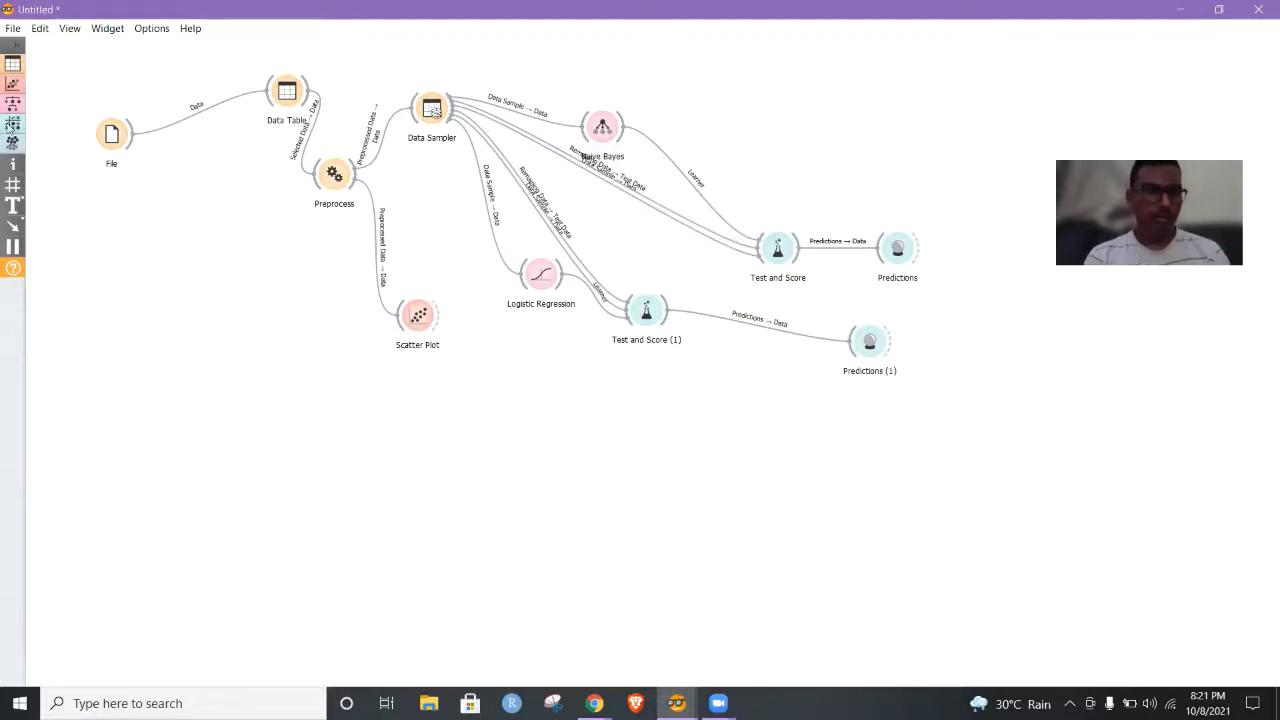
- Add a Confusion Matrix widget and place it beside the first Predictions widget
left_click(12, 123)
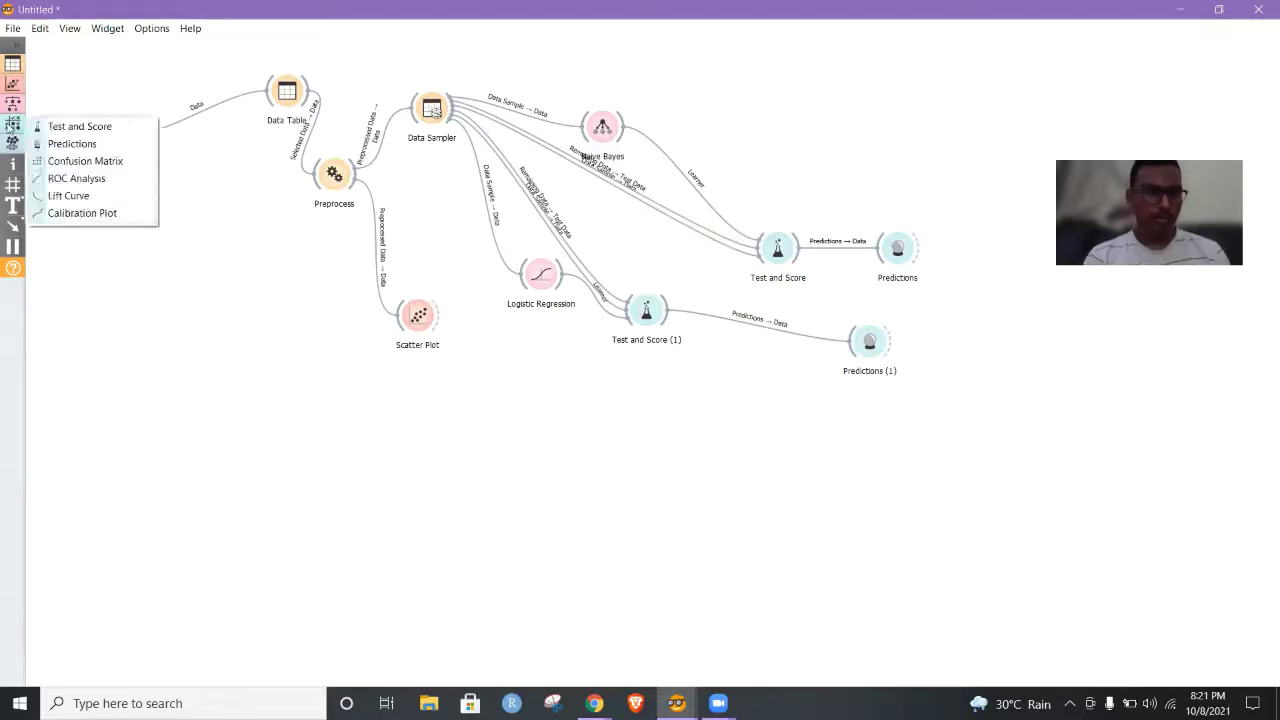
left_click(85, 161)
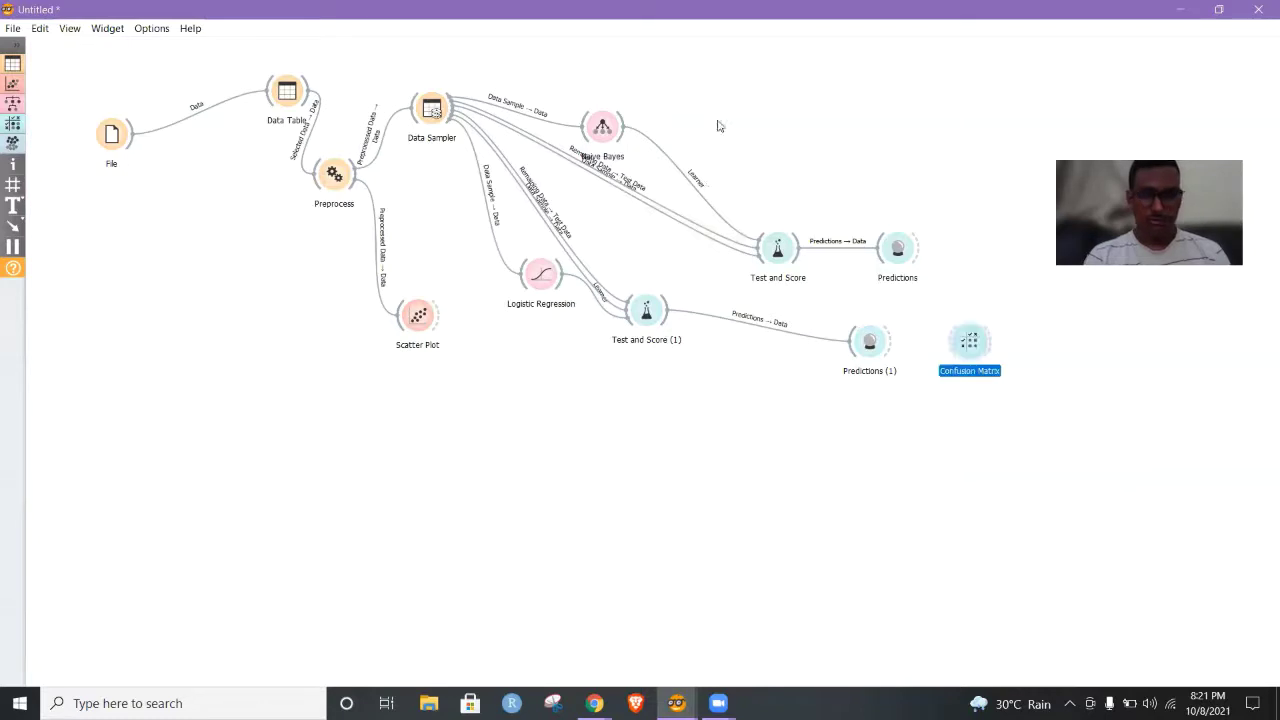
left_click_drag(969, 343, 982, 212)
- Try feeding the Confusion Matrix from the first Predictions widget's Evaluation Results, check its contents and remove that link
left_click(923, 255)
left_click_drag(923, 255, 966, 215)
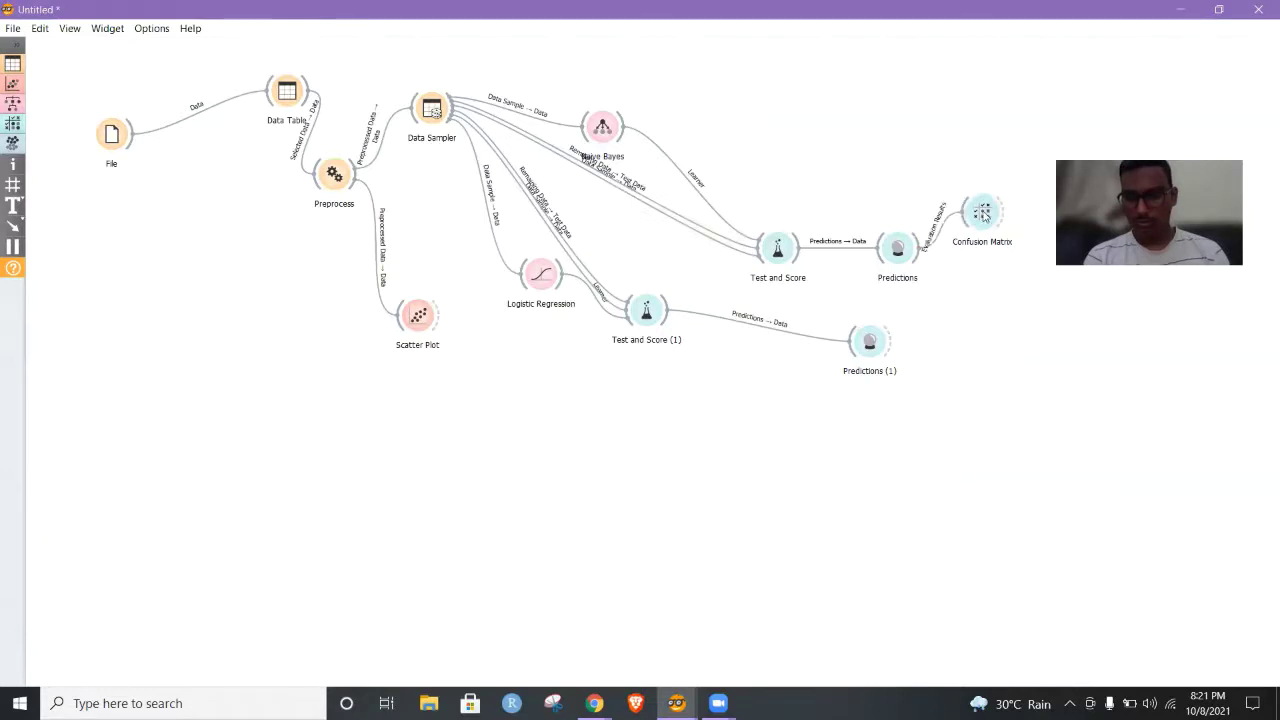
double_click(982, 212)
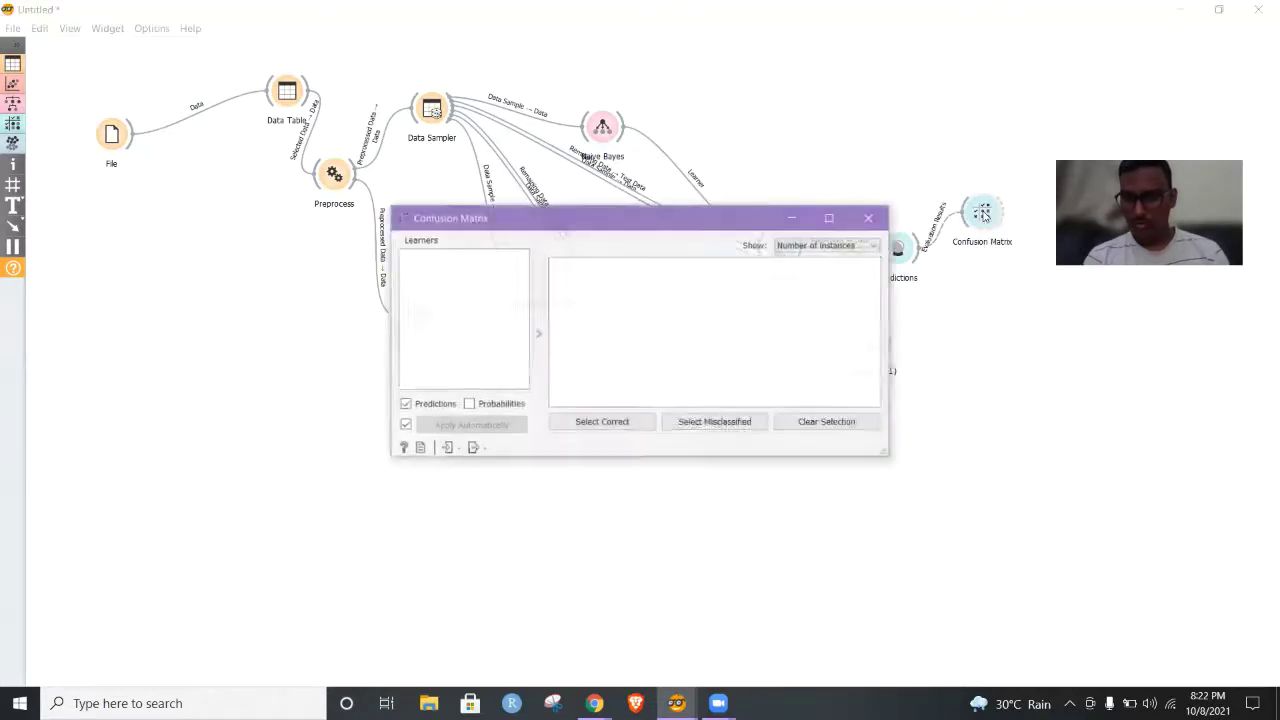
left_click(884, 220)
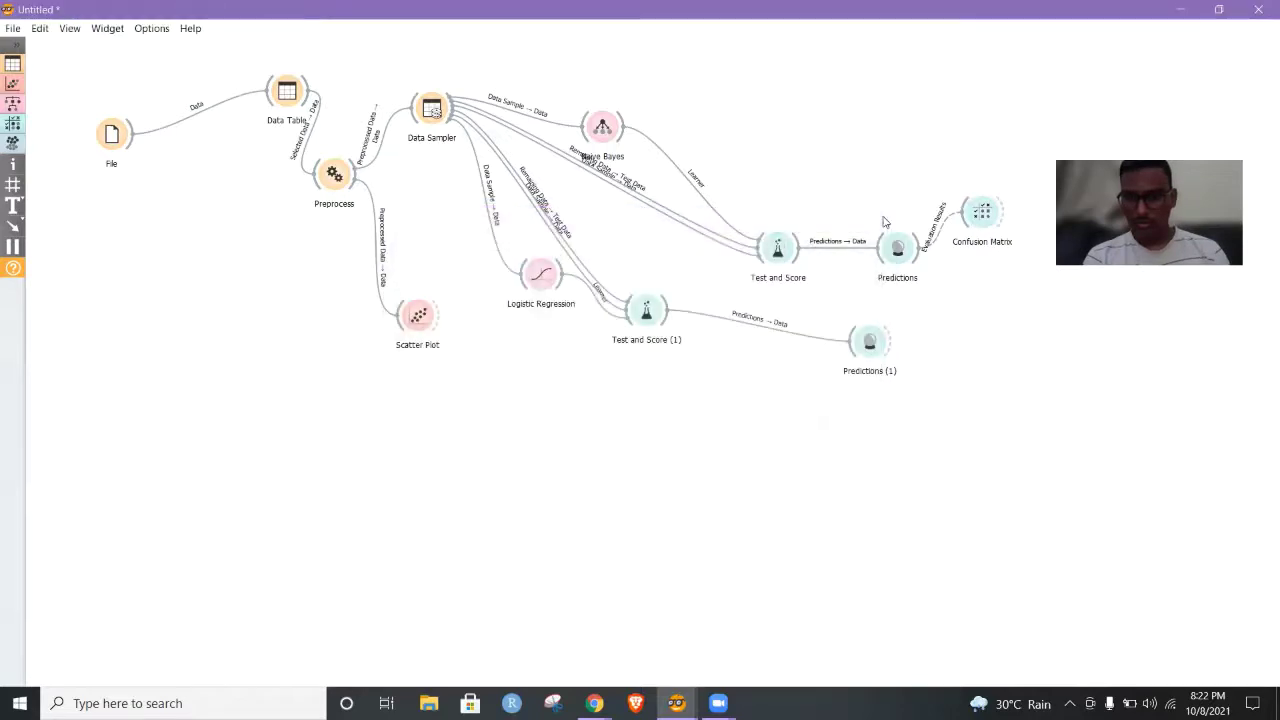
right_click(951, 225)
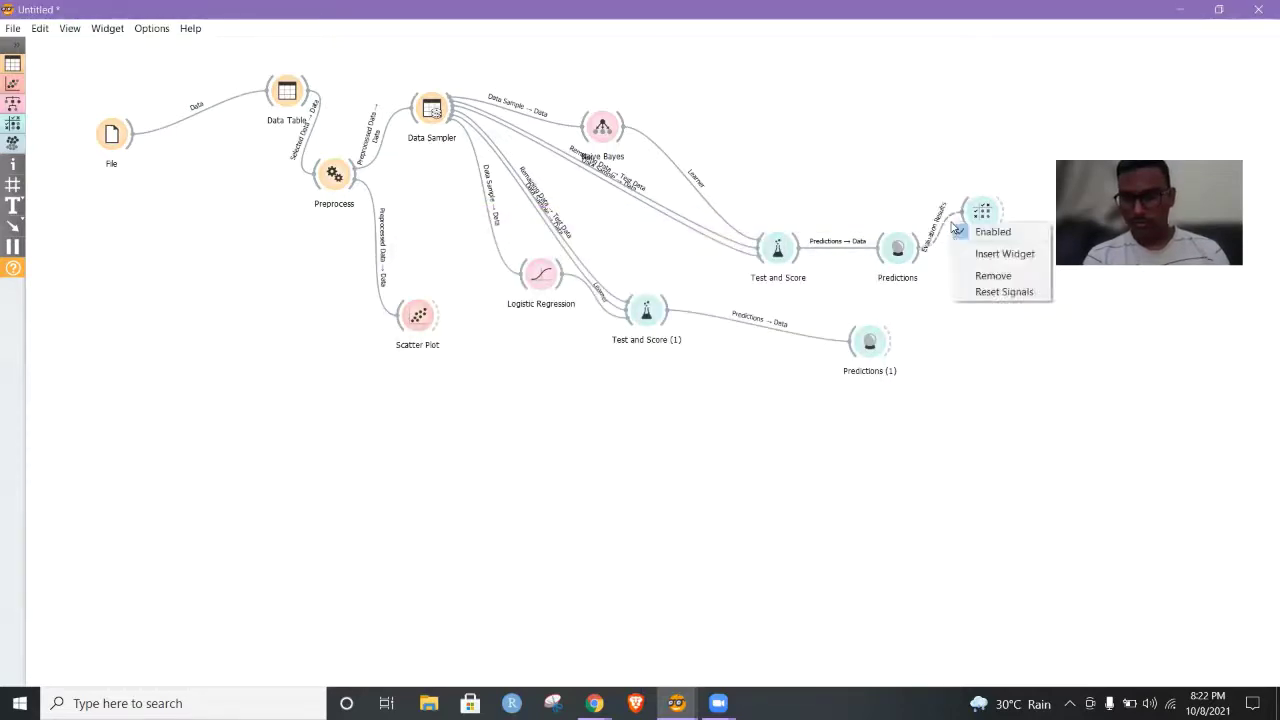
left_click(992, 276)
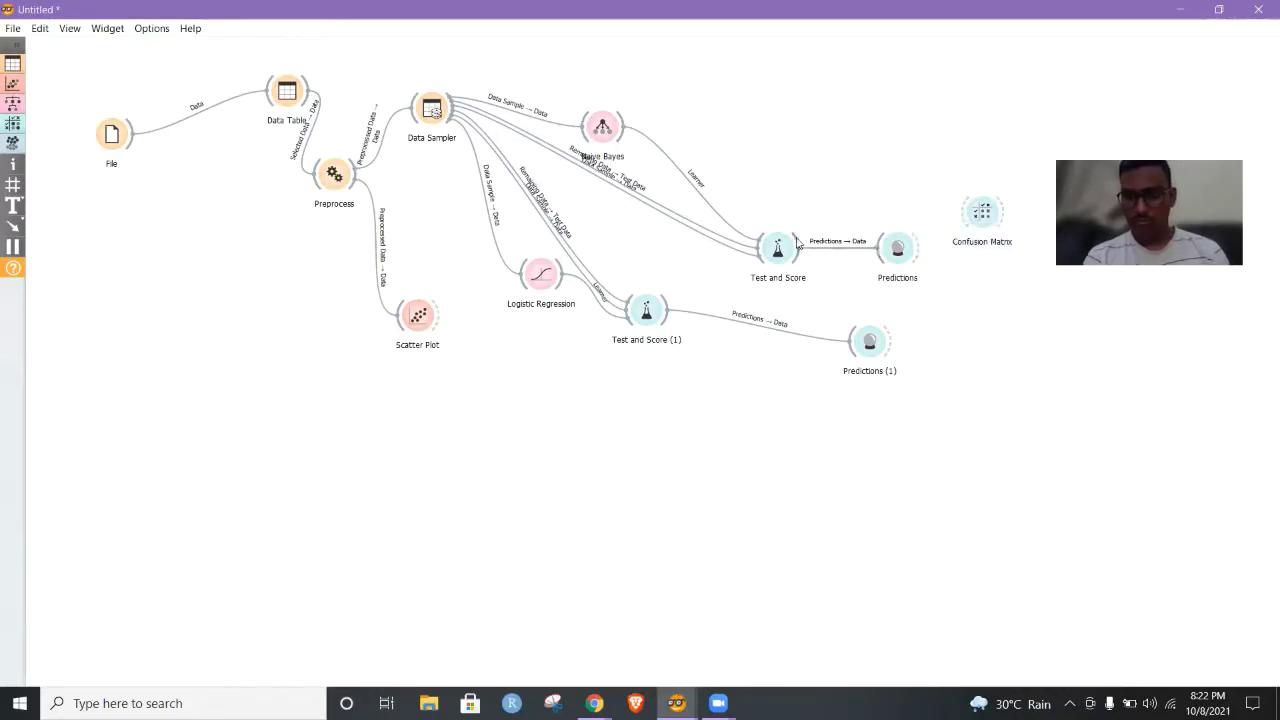
- Connect the first Test and Score's Evaluation Results to the Confusion Matrix and view the Naive Bayes matrix
left_click_drag(798, 243, 974, 202)
double_click(984, 218)
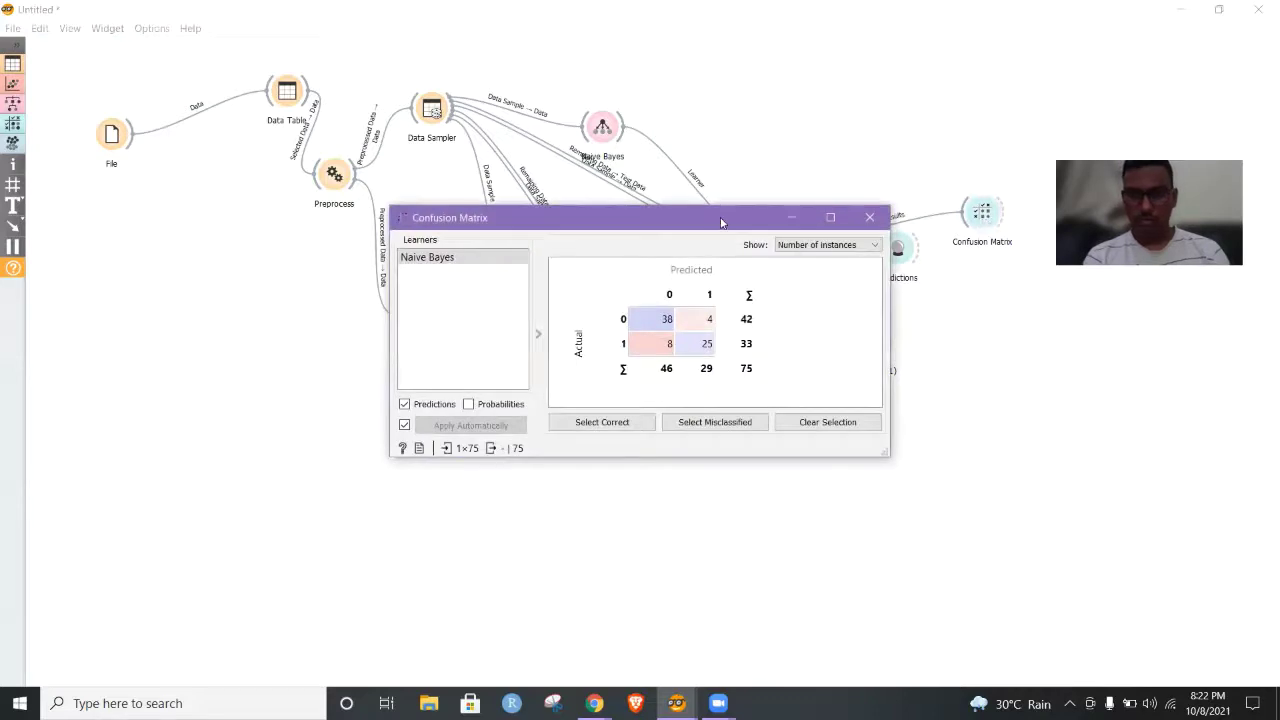
left_click_drag(720, 221, 818, 142)
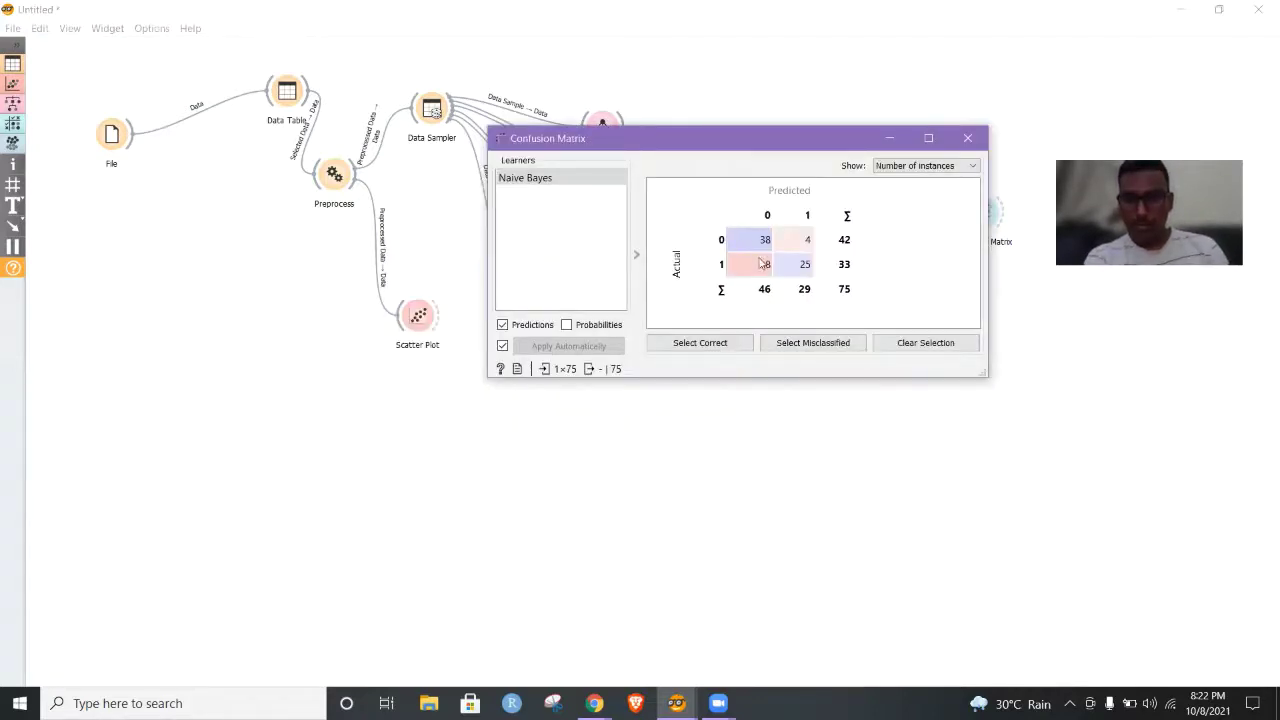
- Select the correctly classified and then the misclassified cases in the Naive Bayes confusion matrix, shown as Number of instances
left_click(722, 343)
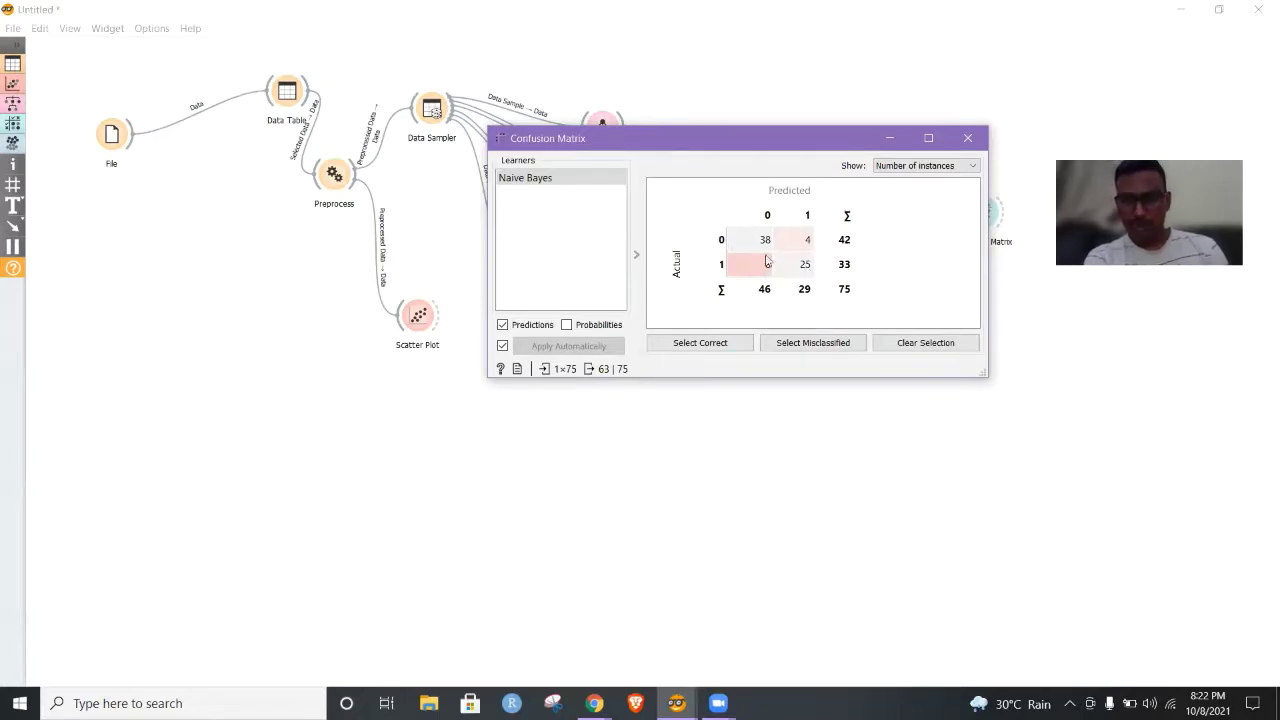
left_click(791, 346)
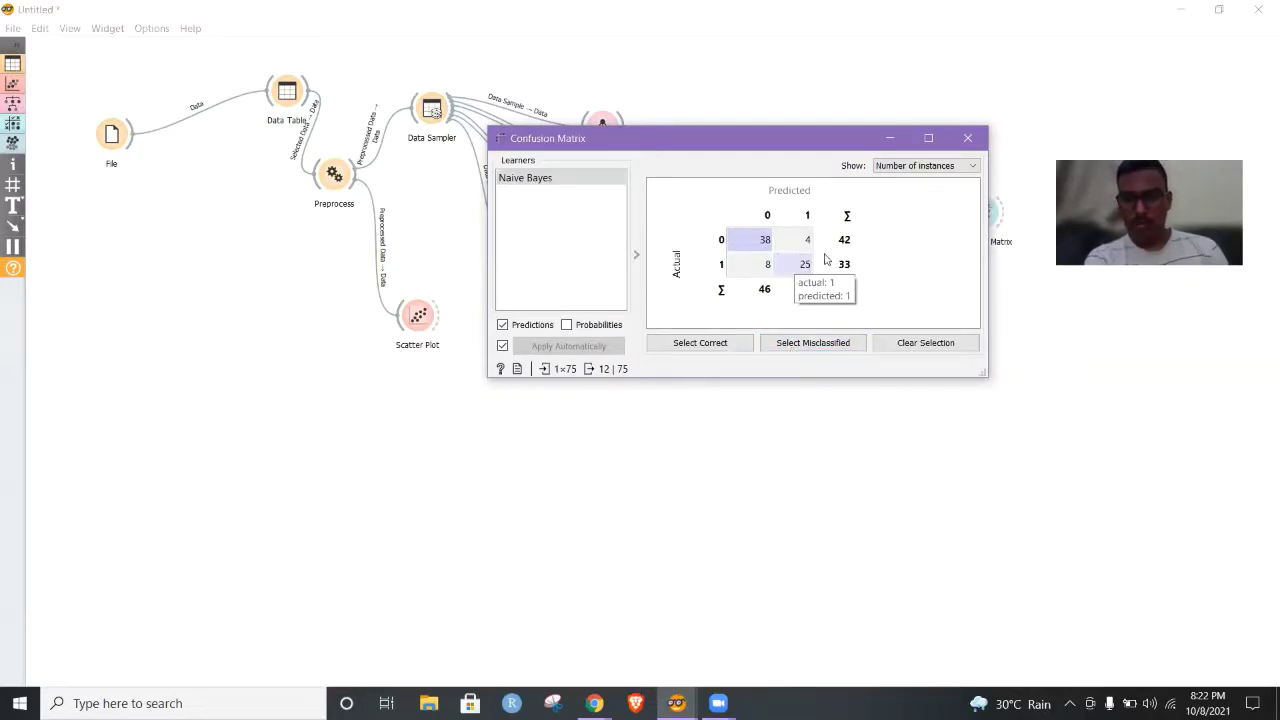
left_click(968, 165)
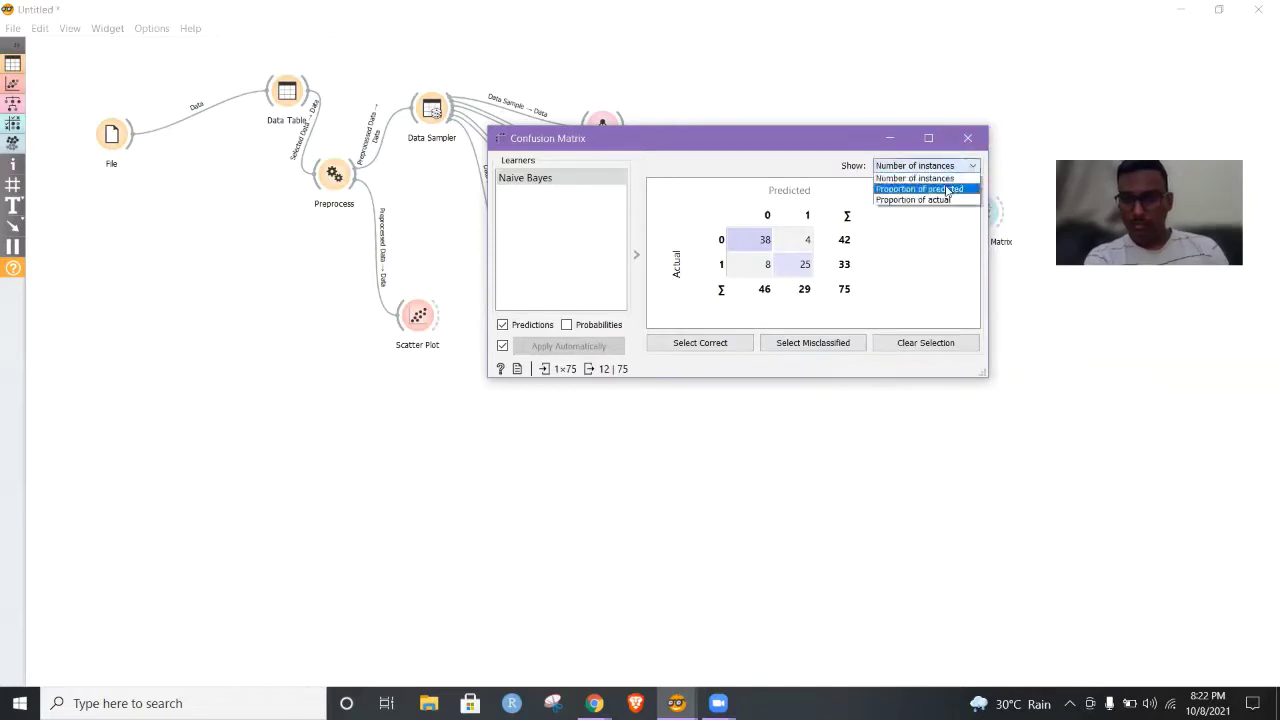
left_click(930, 179)
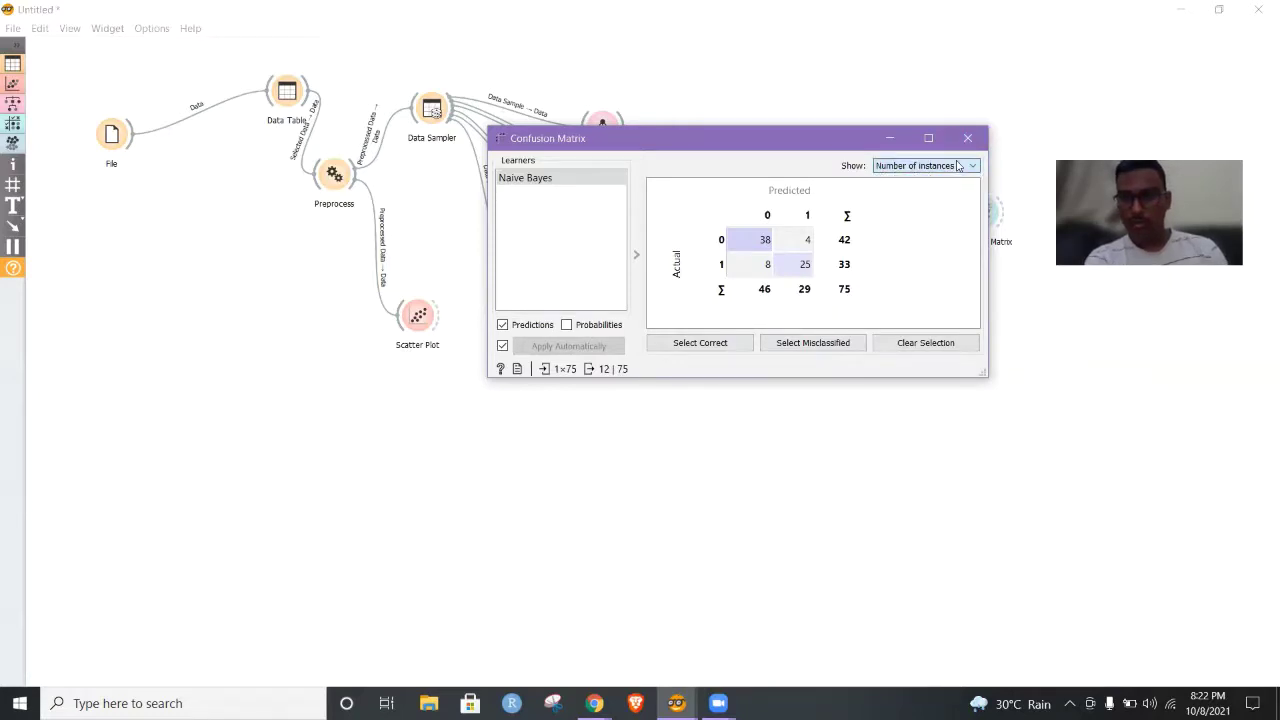
- Show the Naive Bayes confusion matrix as Proportion of predicted, inspect its two correct-prediction cells and close it
left_click(960, 165)
left_click(945, 189)
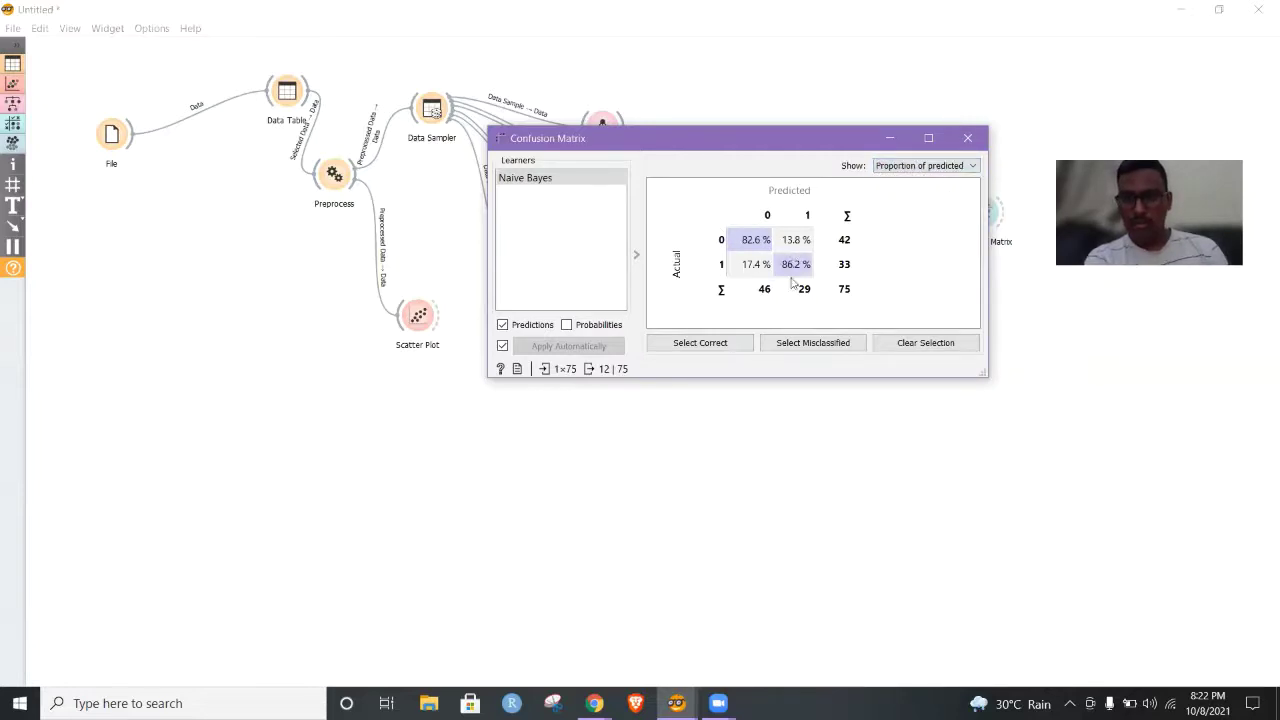
left_click(753, 244)
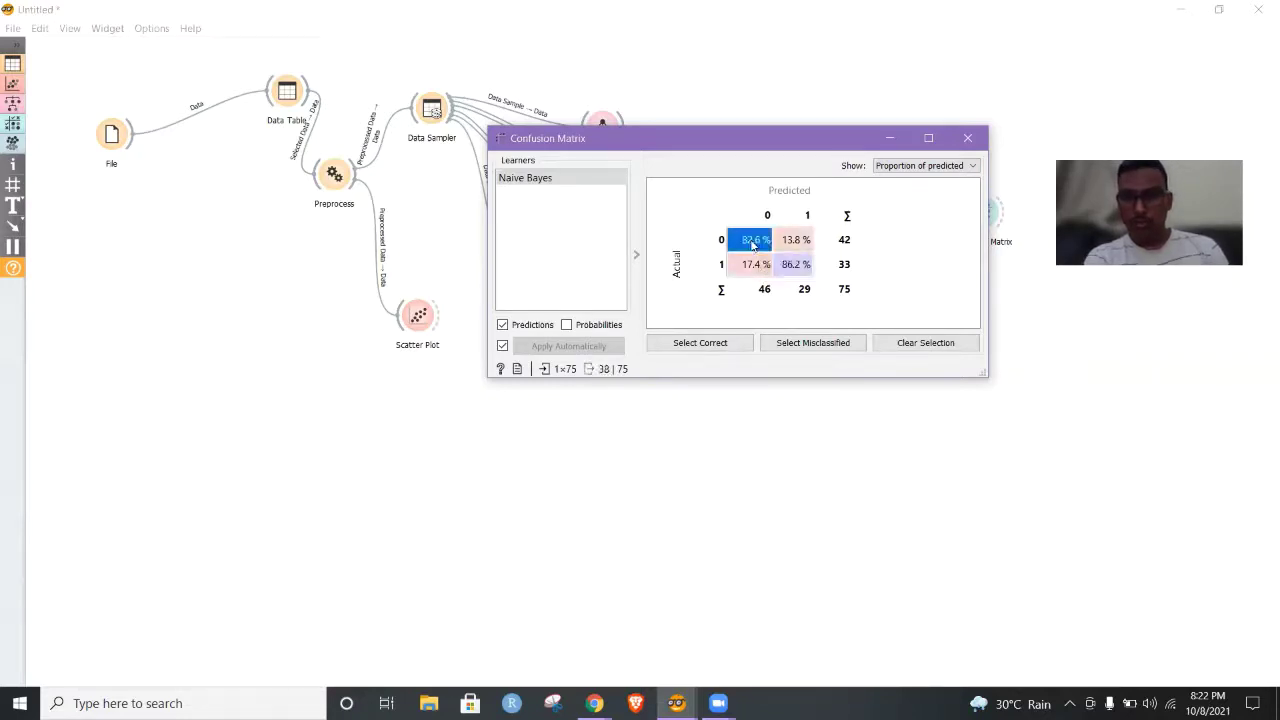
left_click(790, 266)
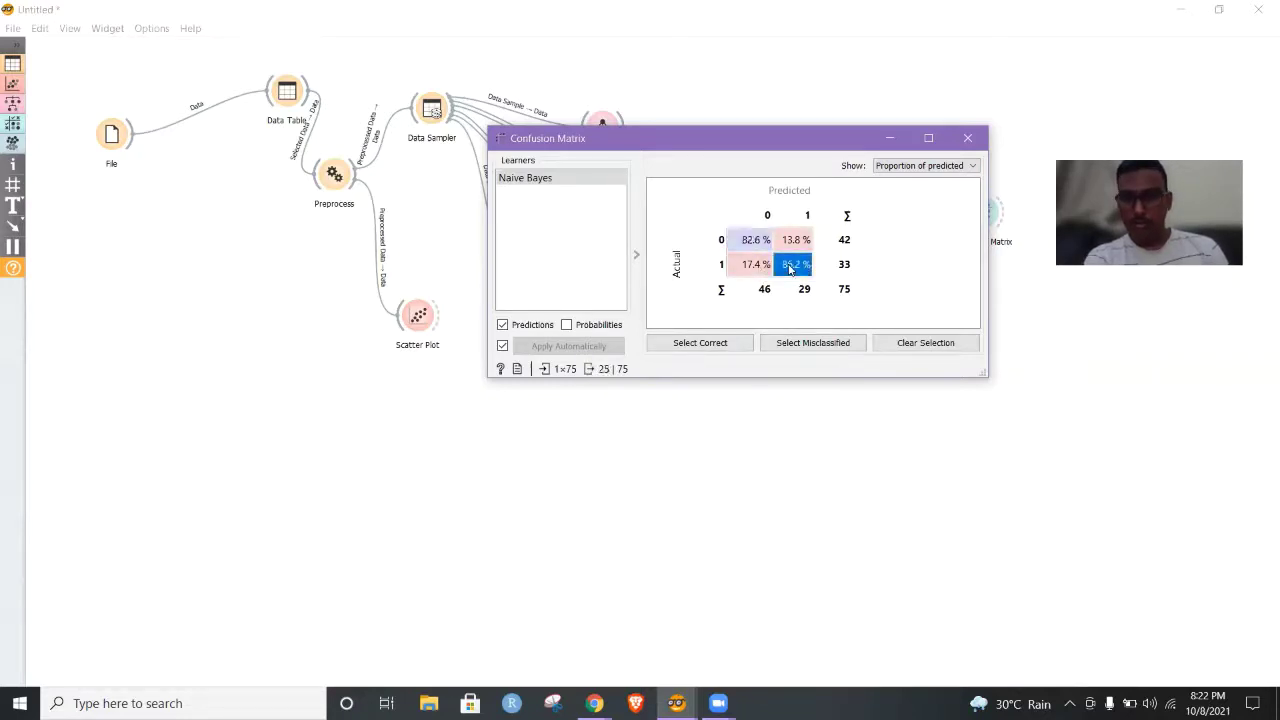
left_click(908, 269)
left_click(925, 165)
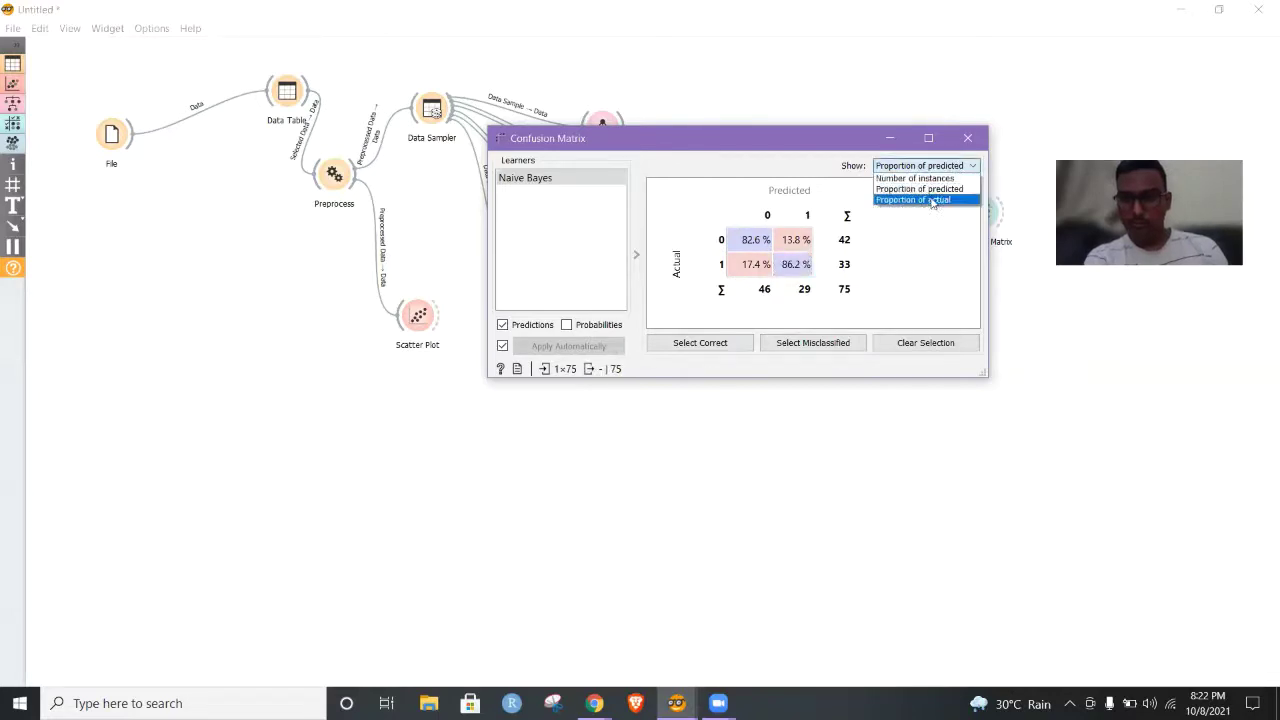
left_click(932, 239)
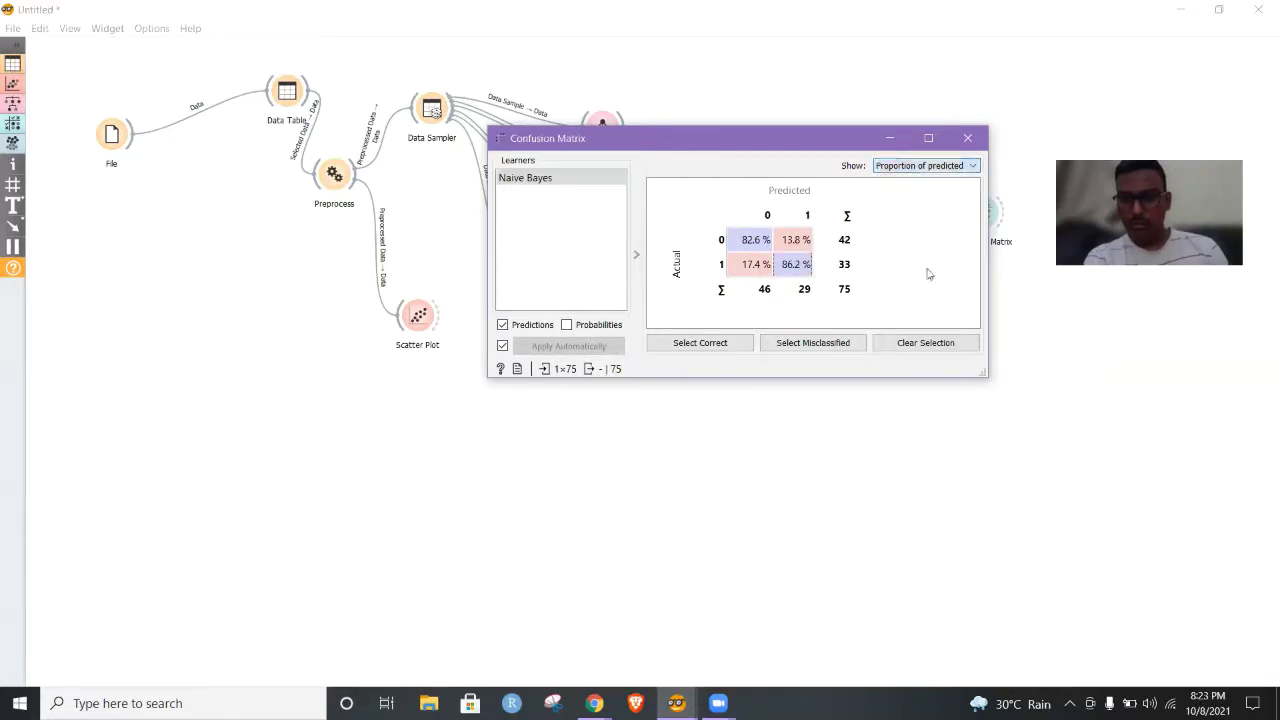
left_click(945, 166)
left_click(944, 212)
left_click(967, 138)
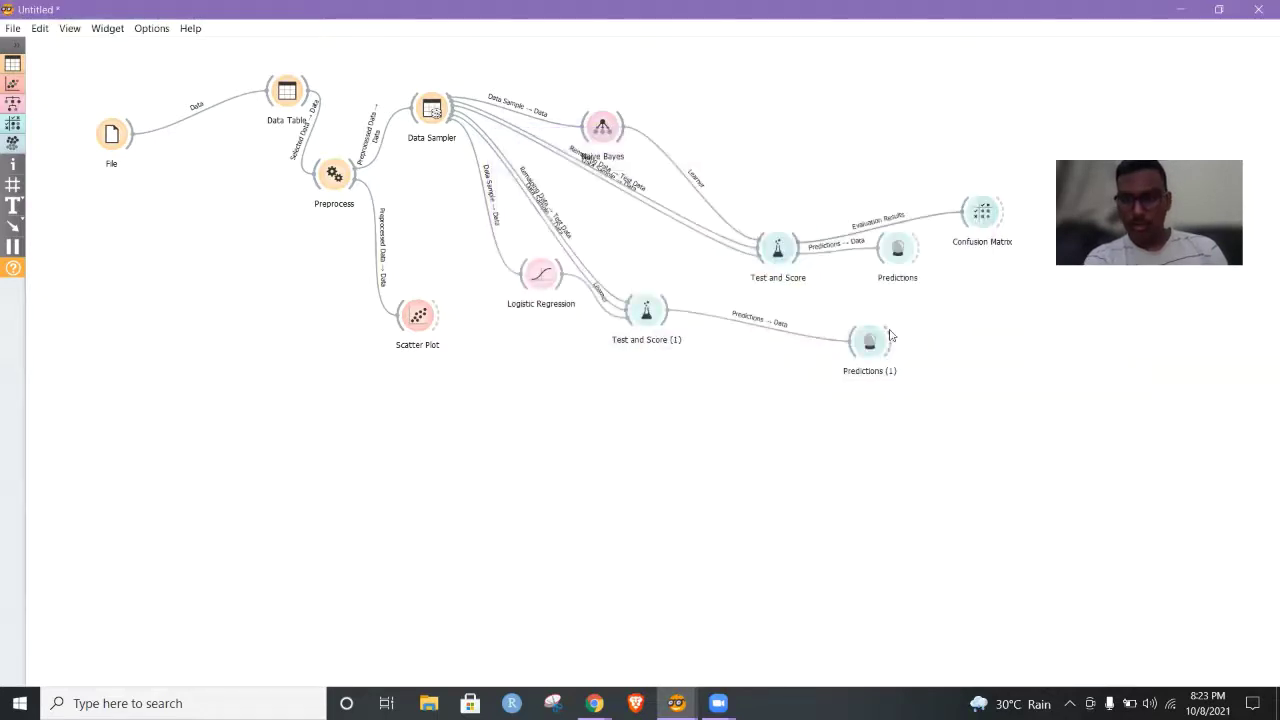
- Add a second Confusion Matrix widget and place it beside Predictions (1)
left_click(14, 124)
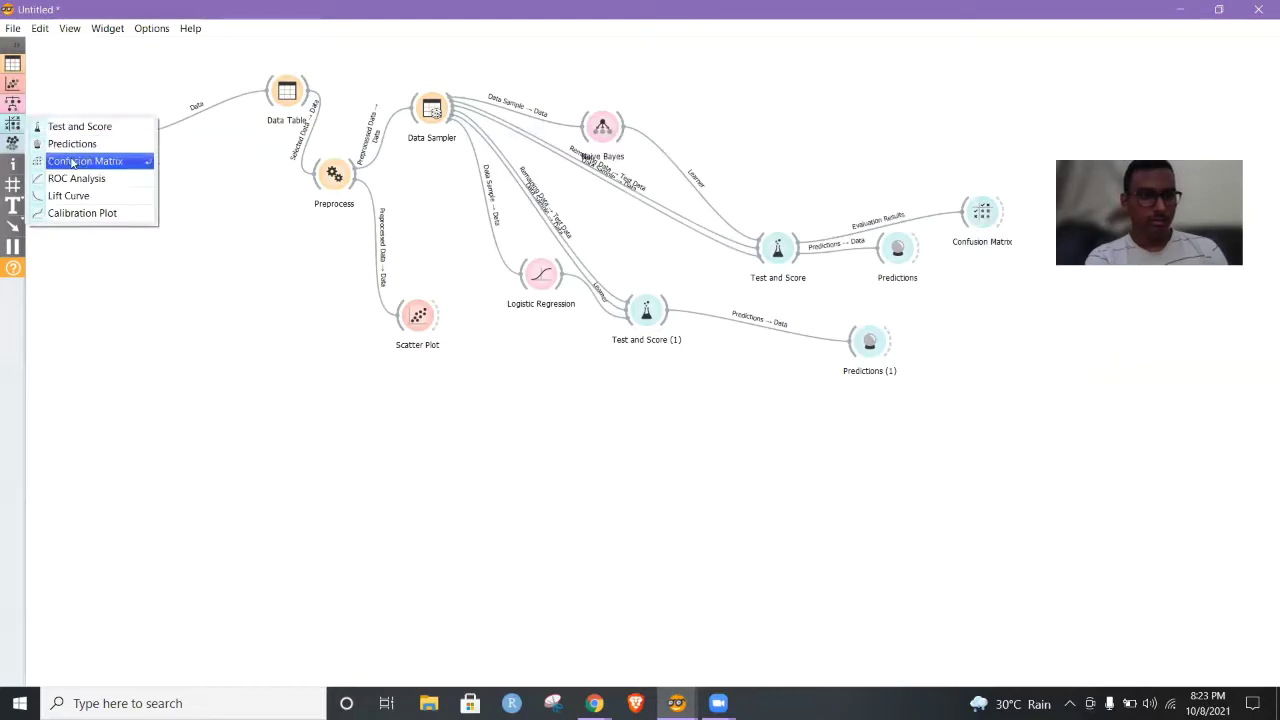
left_click(72, 161)
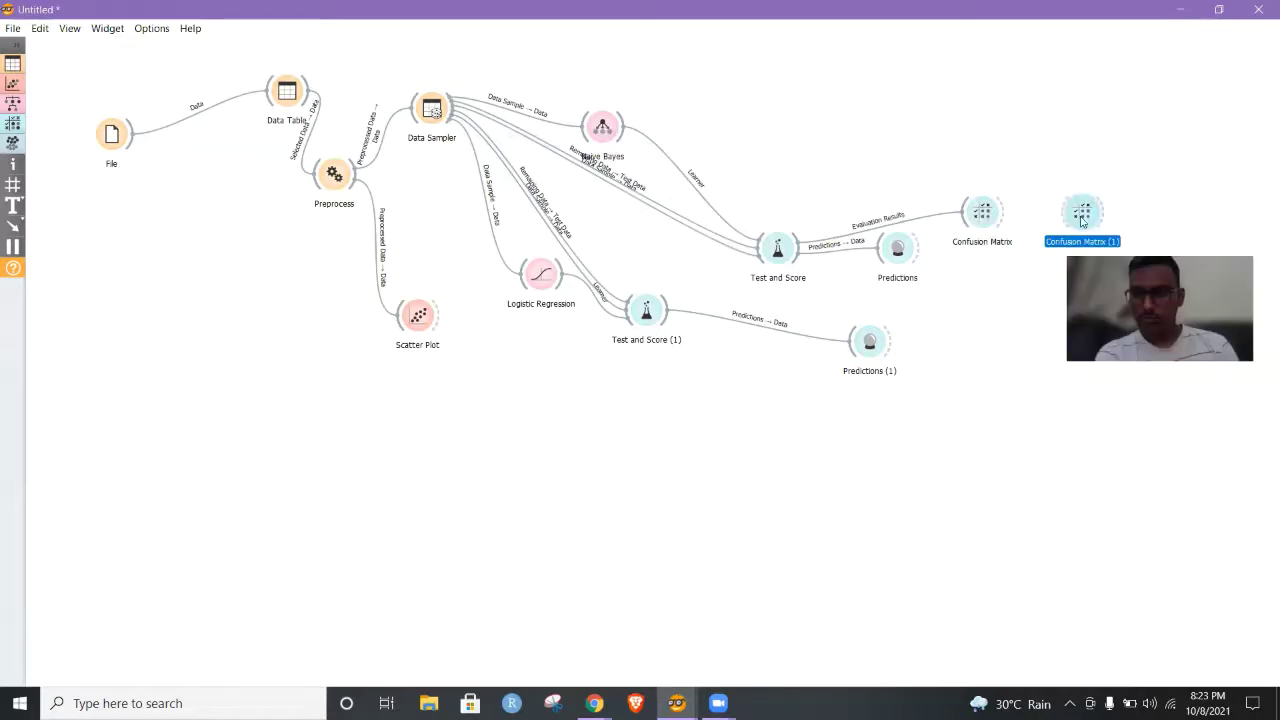
left_click_drag(1082, 222, 1002, 368)
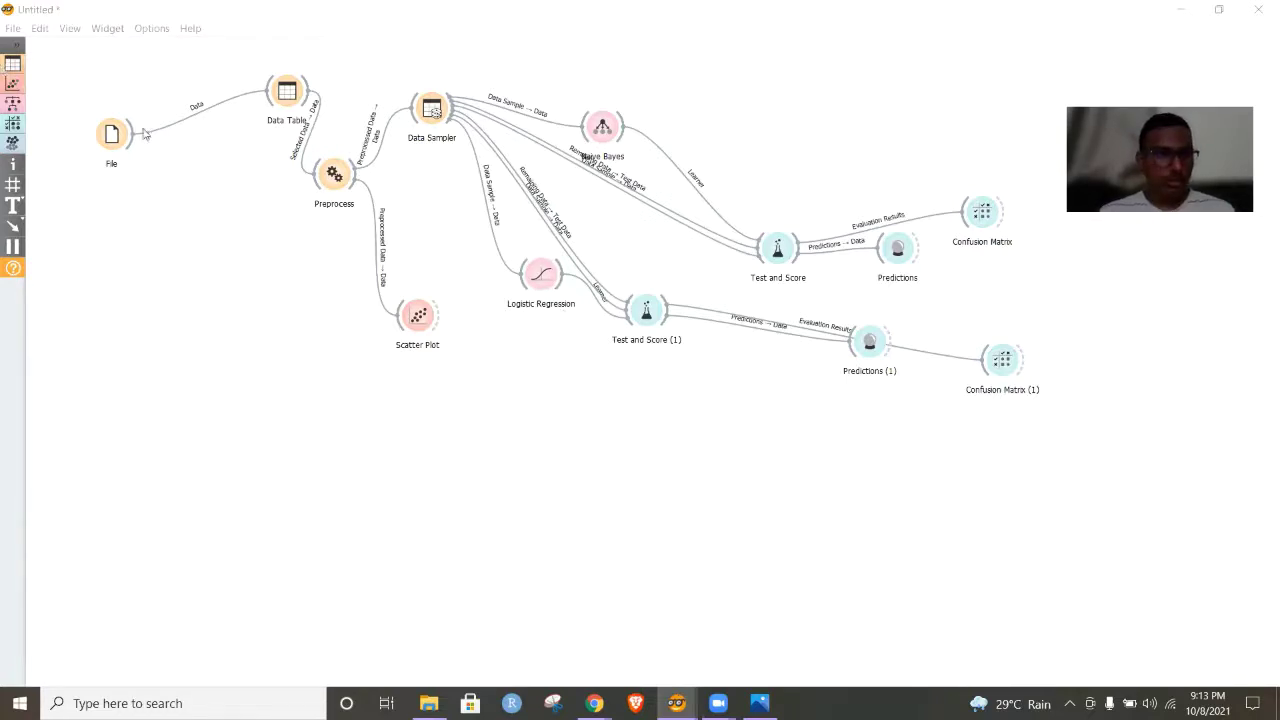
- Add a Data Table below Test and Score (1) and connect Logistic Regression's Coefficients output to it
right_click(506, 338)
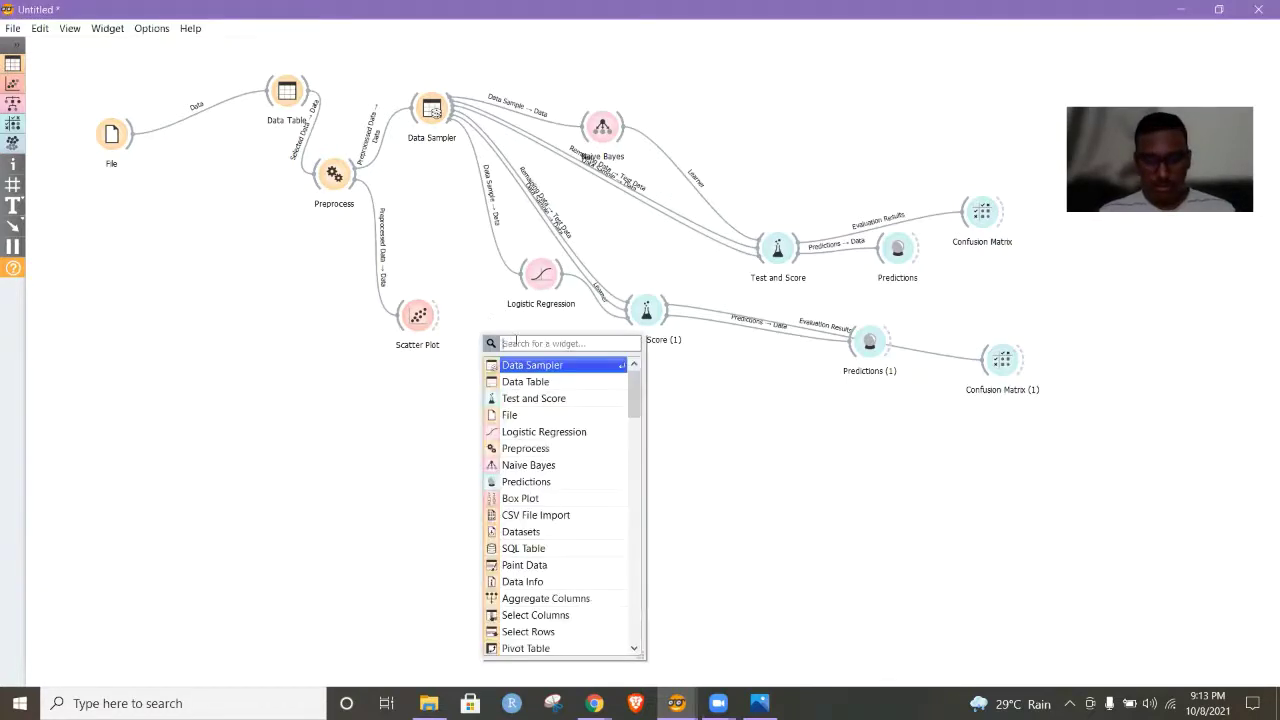
left_click(548, 382)
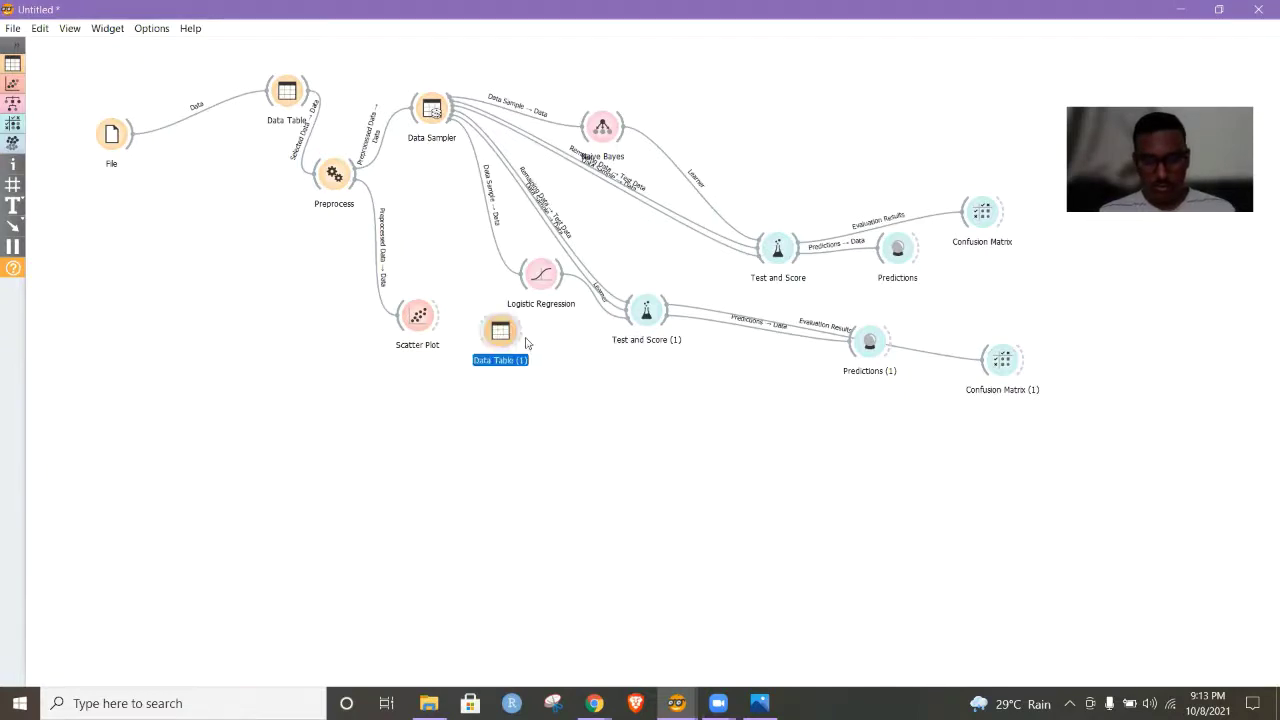
left_click_drag(498, 334, 593, 397)
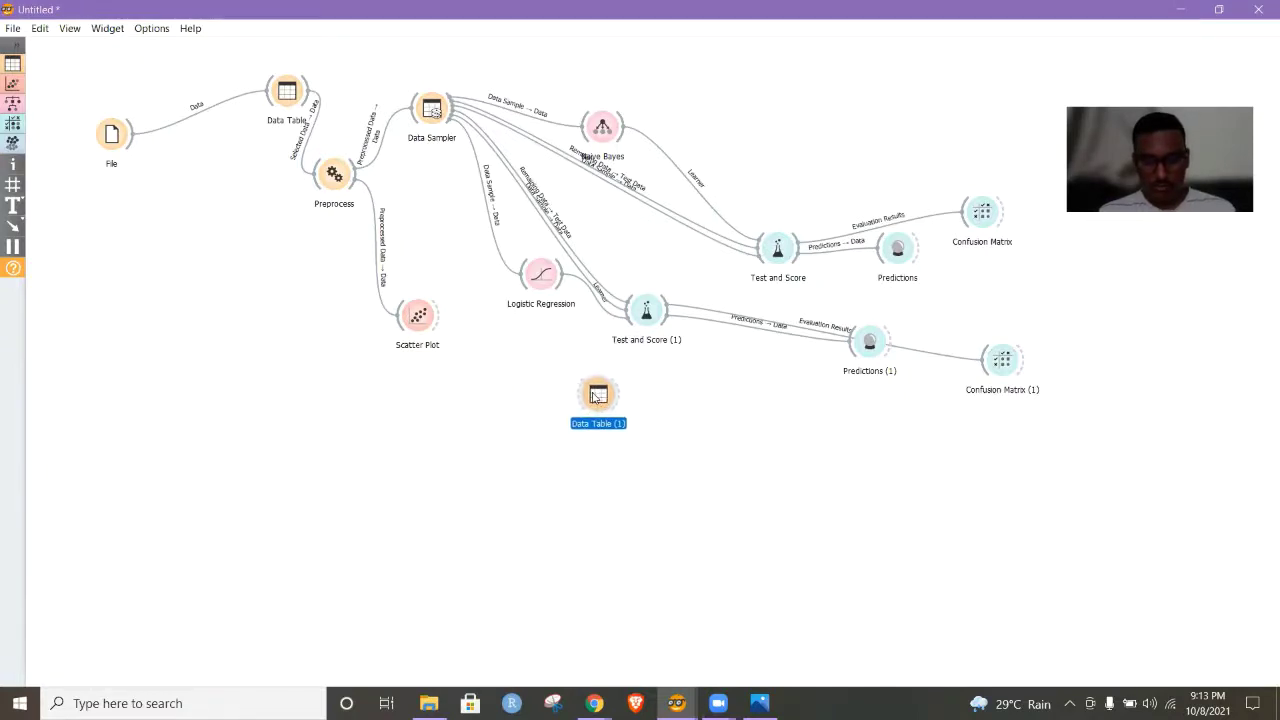
left_click(565, 307)
left_click_drag(563, 280, 576, 396)
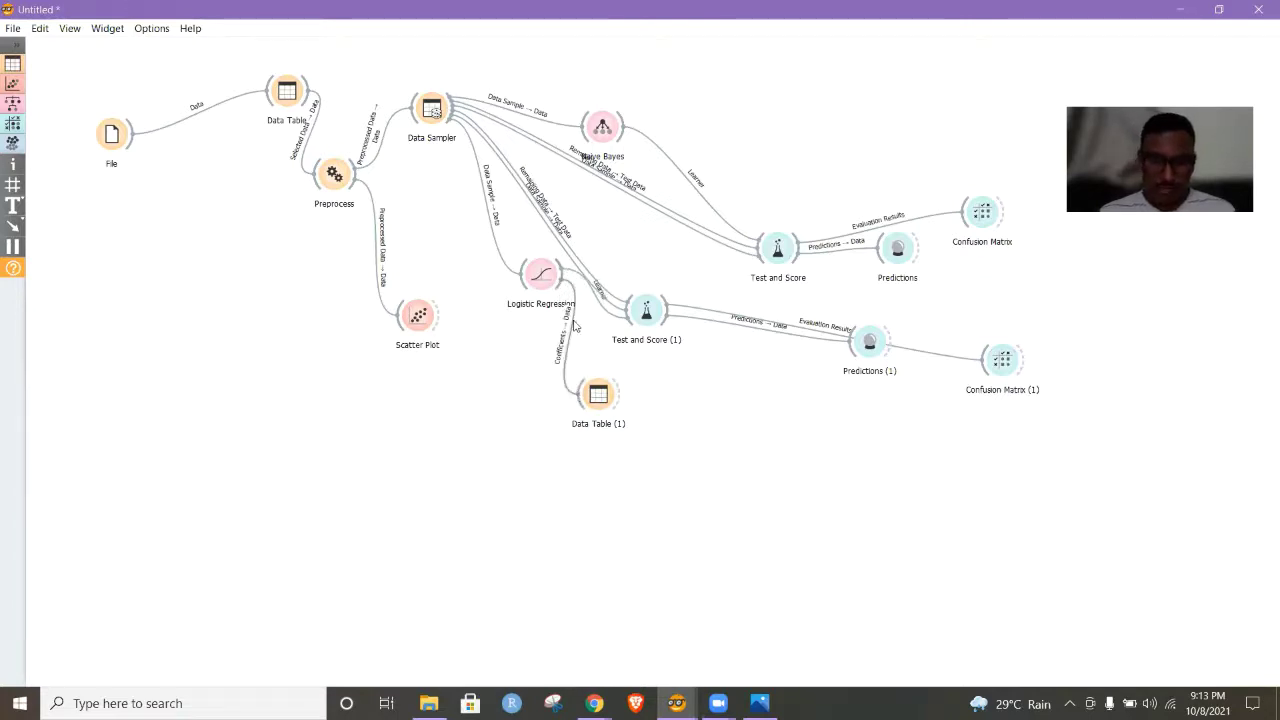
- Open Data Table (1) and review the Logistic Regression coefficients, from the intercept and age through the remaining features
double_click(600, 395)
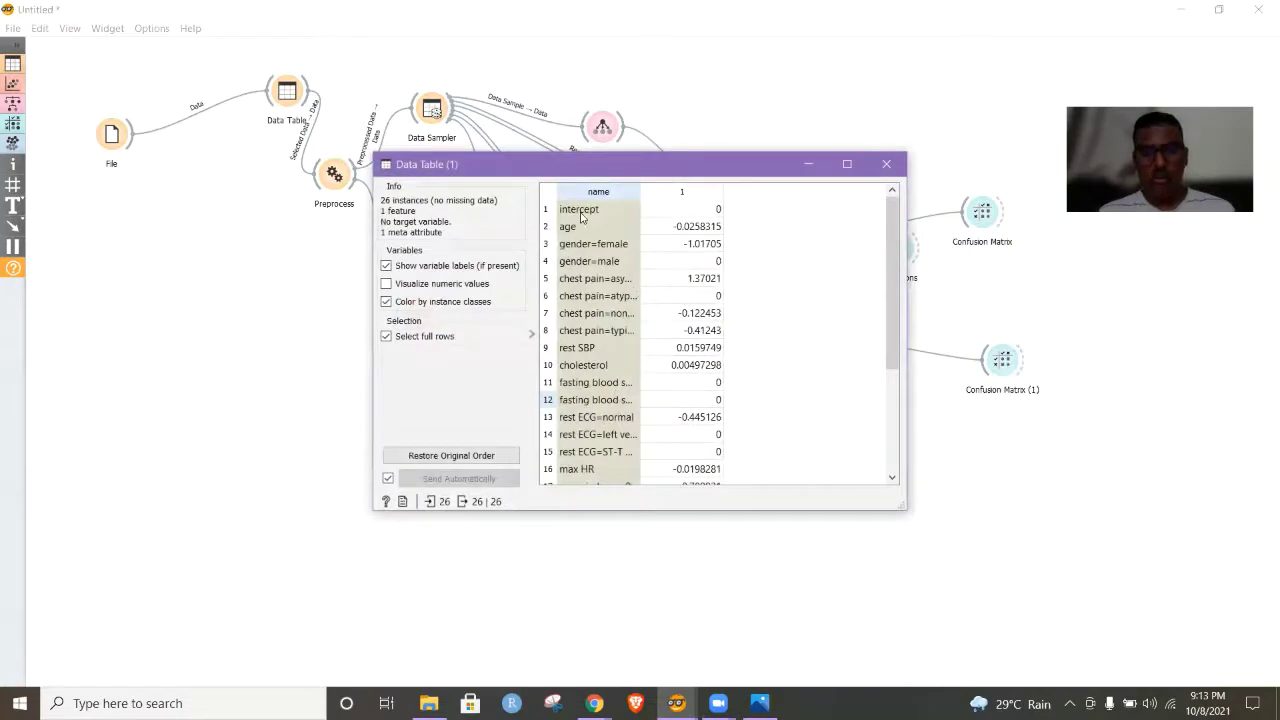
left_click(581, 214)
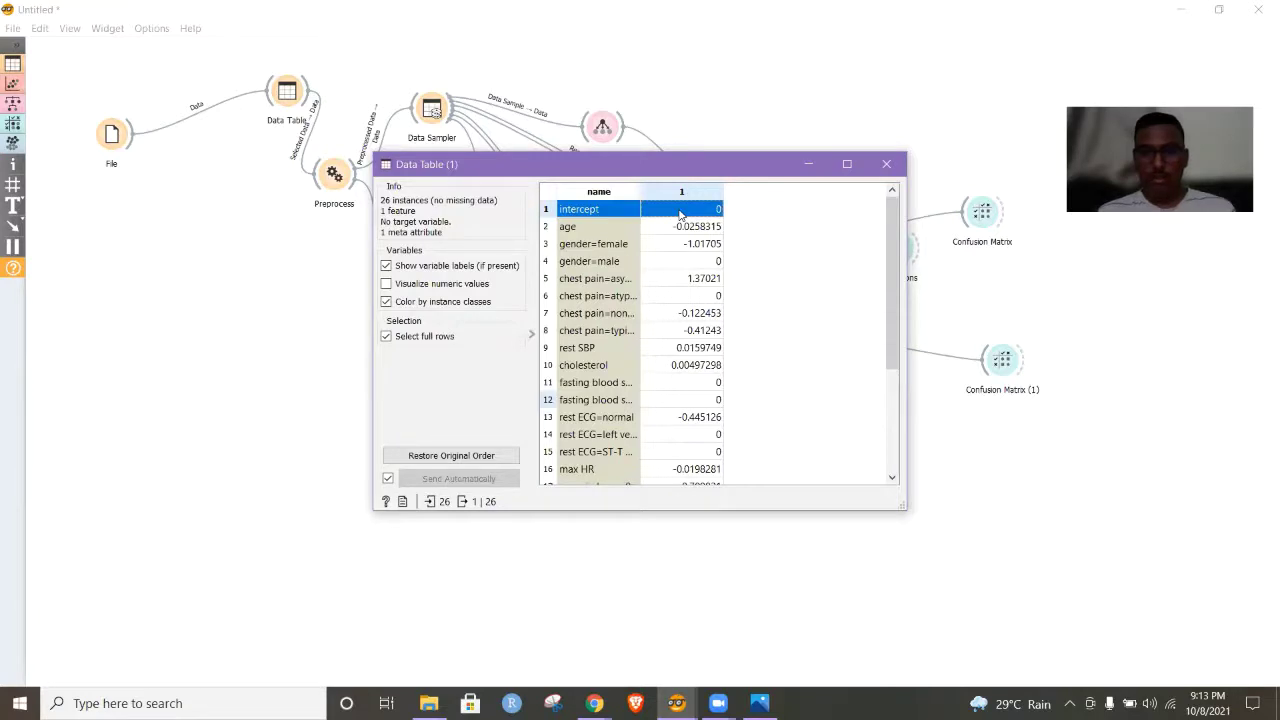
scroll(600, 219, "down", 1)
left_click(600, 217)
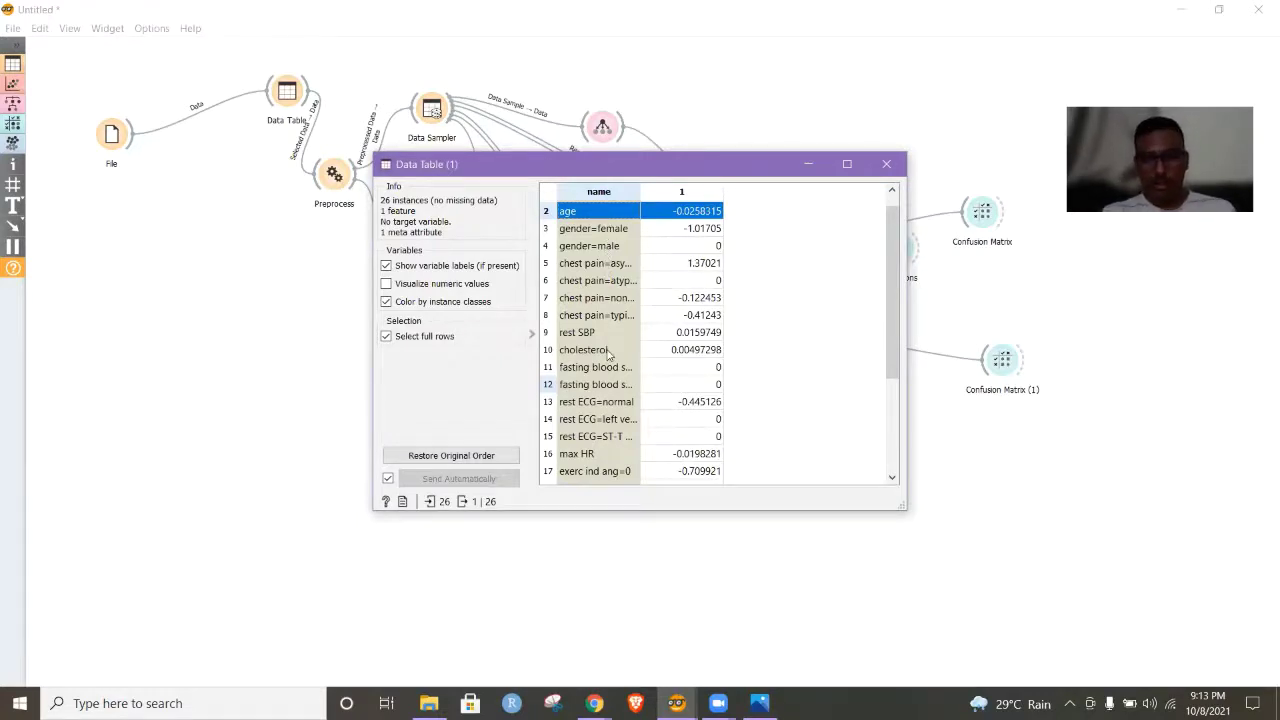
scroll(607, 352, "down", 3)
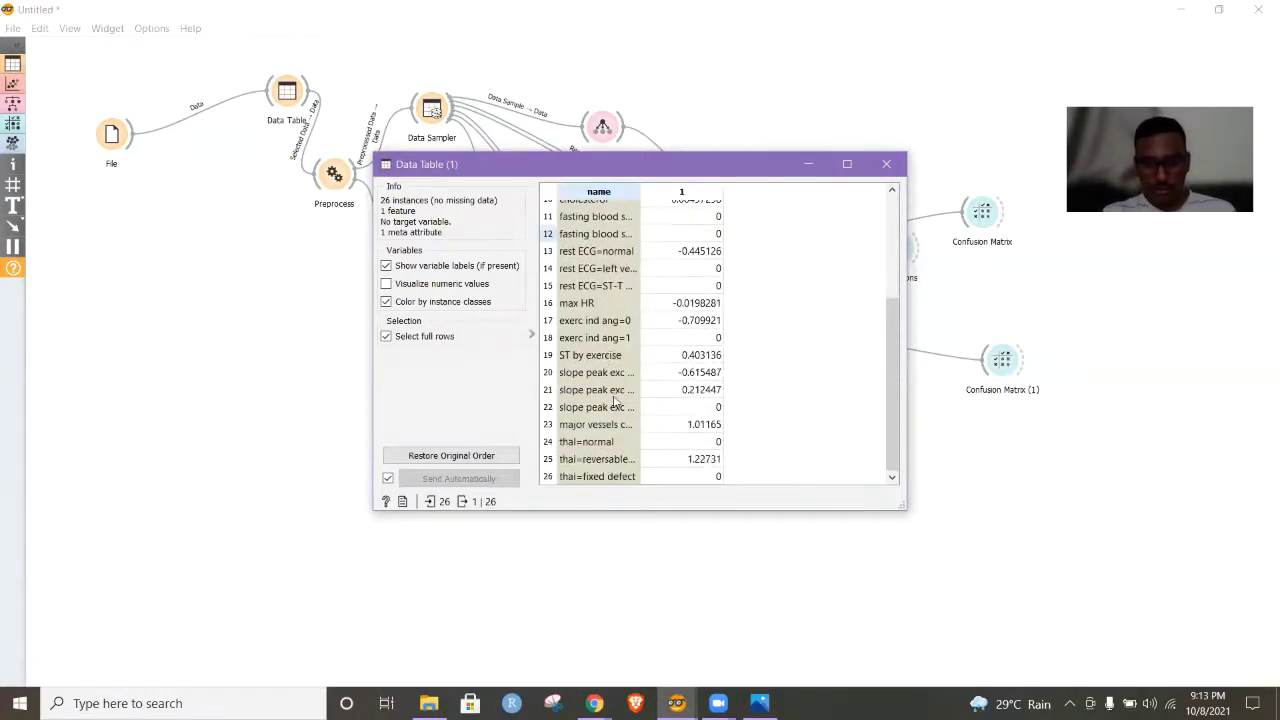
scroll(617, 410, "up", 3)
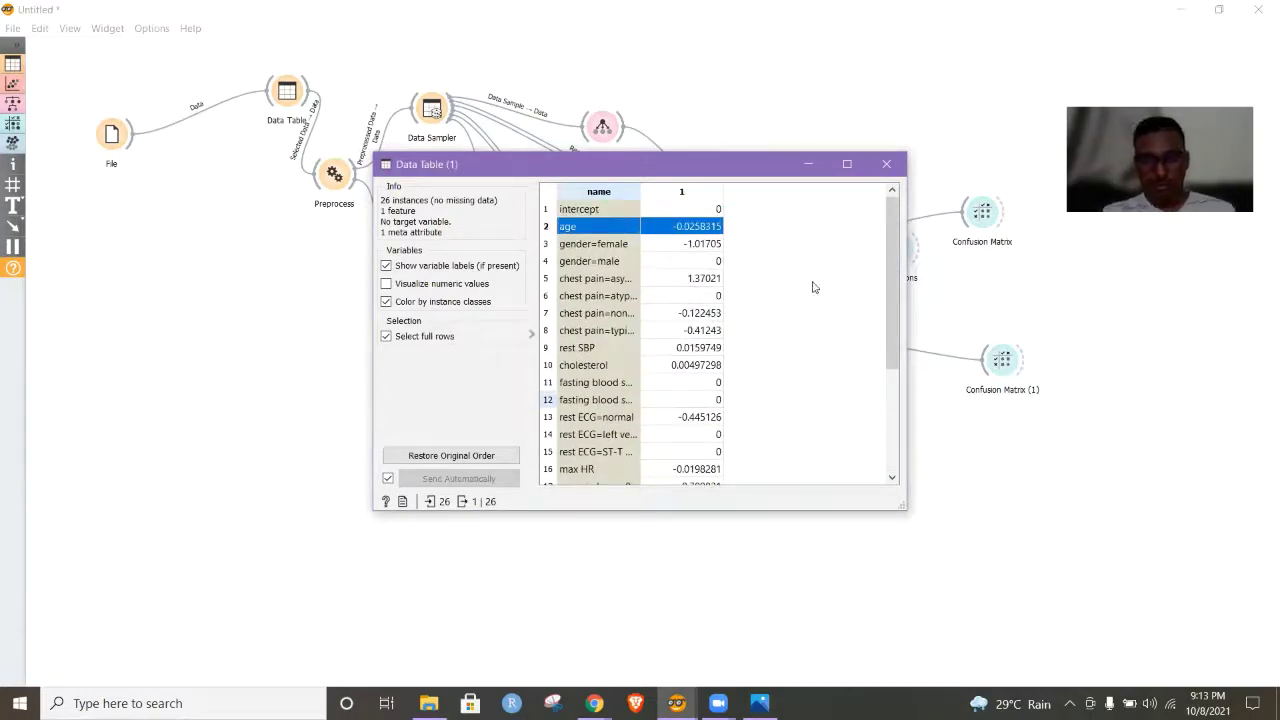
- Try the numeric value visualization and variable label options in the coefficients table, restore both settings and close it
left_click(387, 285)
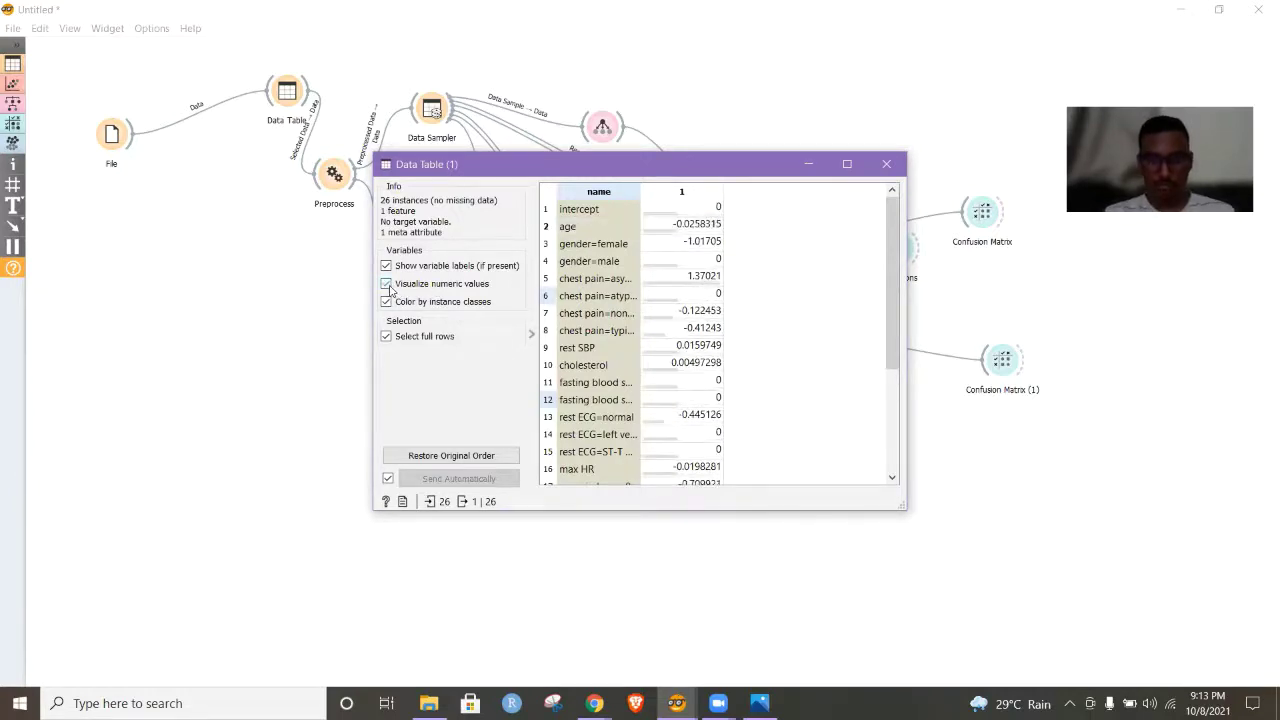
left_click(388, 285)
left_click(386, 266)
left_click(386, 266)
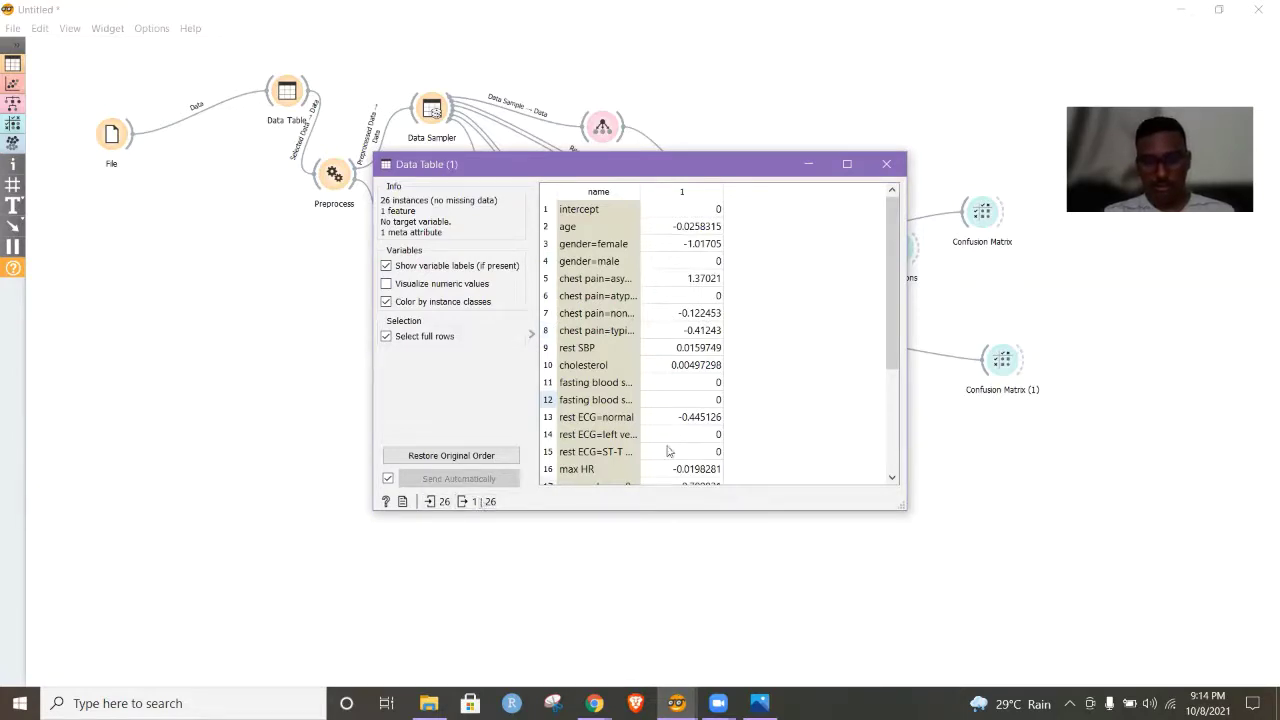
left_click(884, 165)
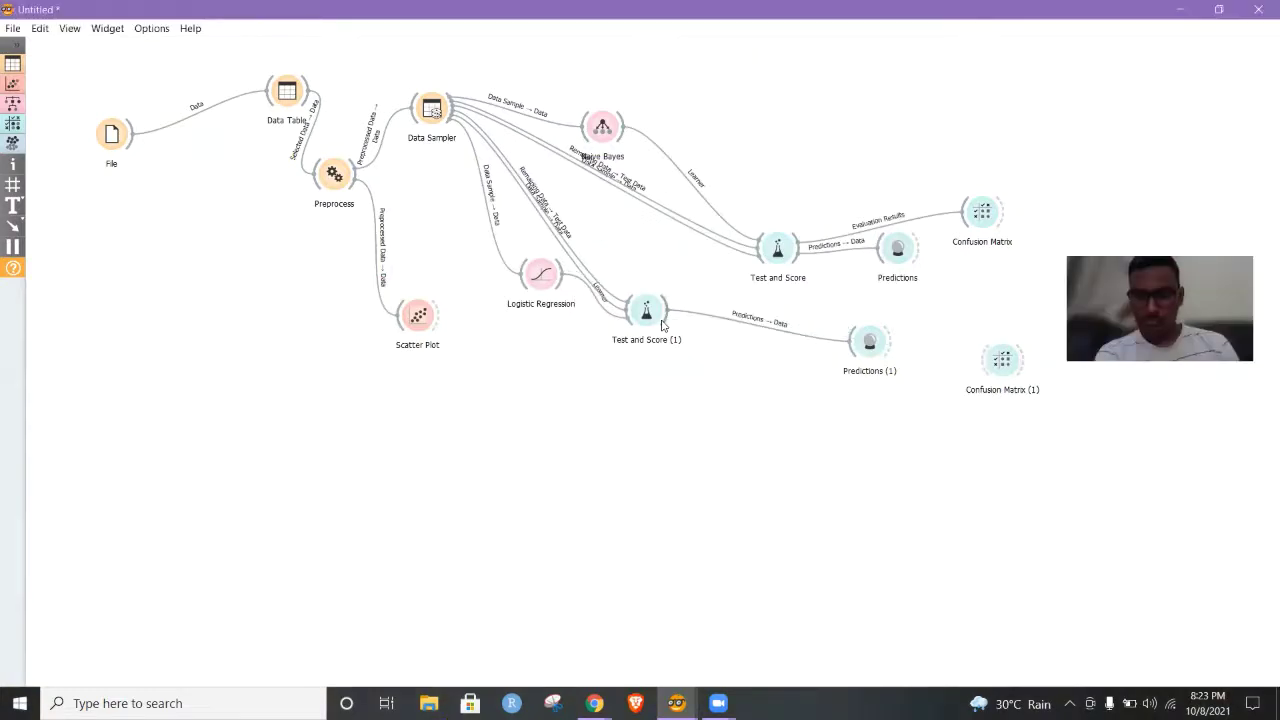
- Connect Test and Score (1)'s Evaluation Results to Confusion Matrix (1) and open the Logistic Regression matrix
mouse_move(660, 325)
left_mouse_down()
mouse_move(943, 414)
mouse_move(981, 368)
left_mouse_up()
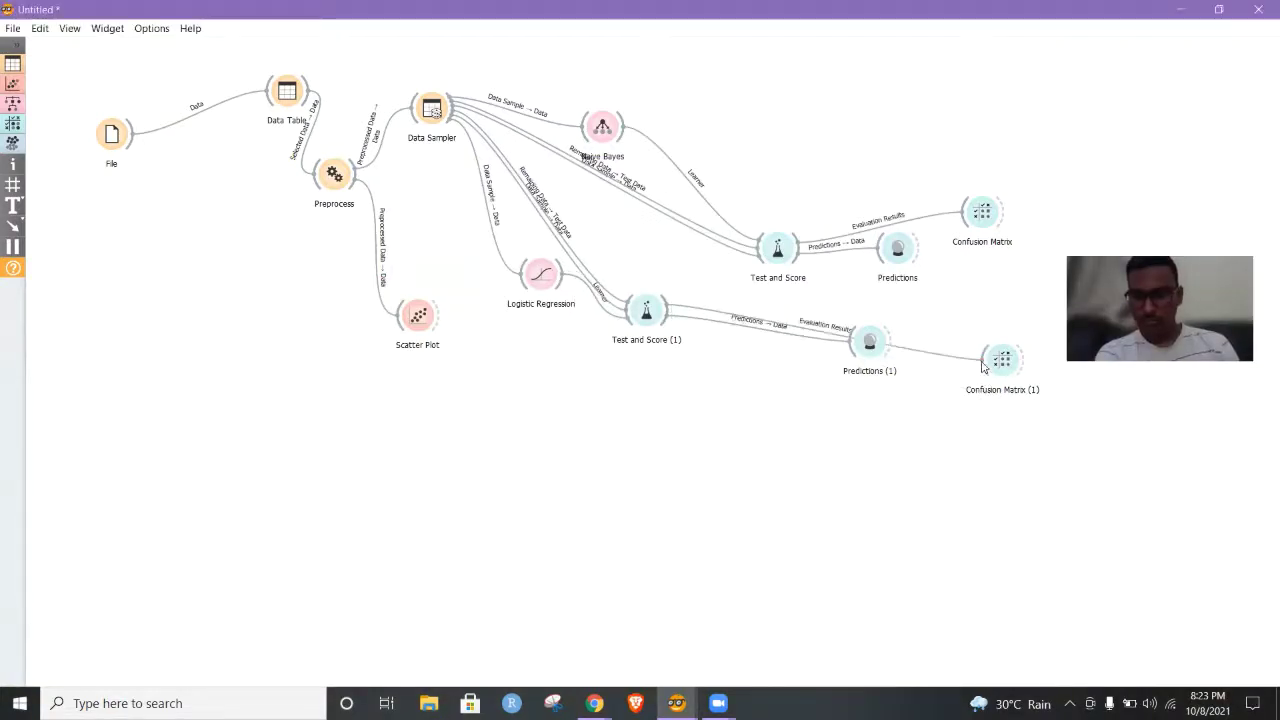
double_click(1002, 360)
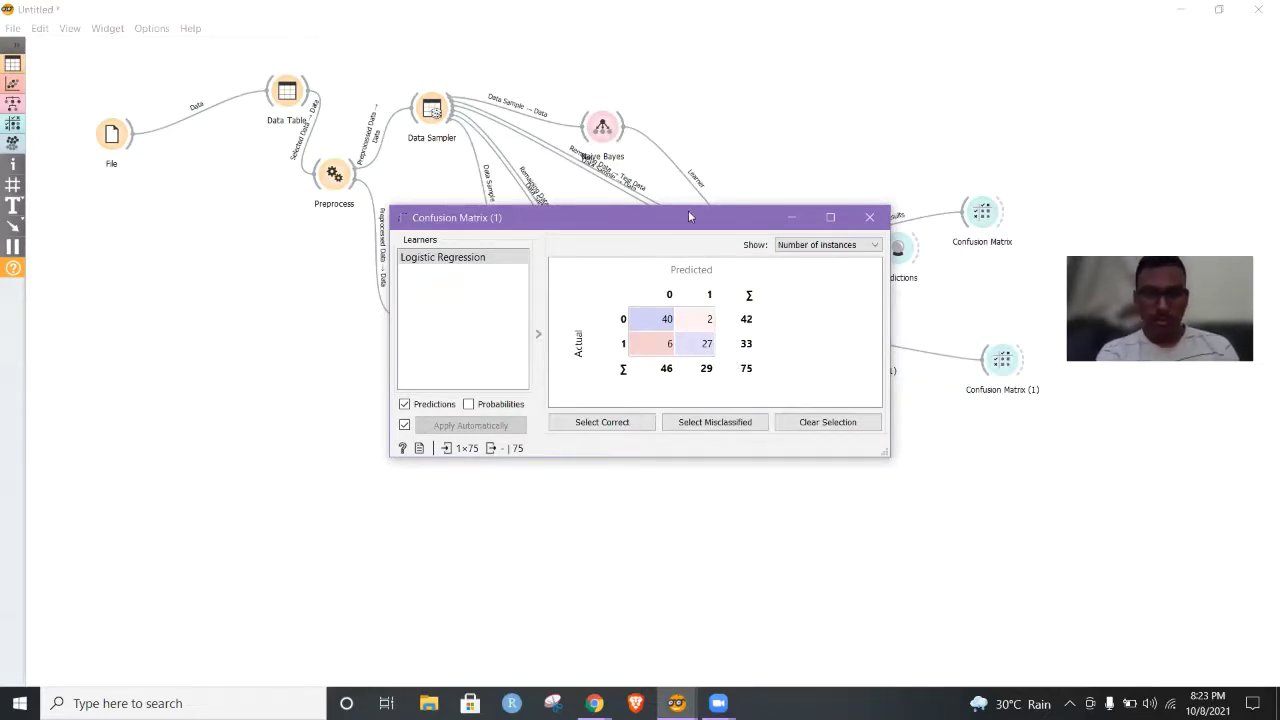
left_click_drag(688, 216, 688, 193)
- Show the Logistic Regression matrix as Proportion of predicted and select its correctly classified cases
left_click(601, 398)
left_click(826, 222)
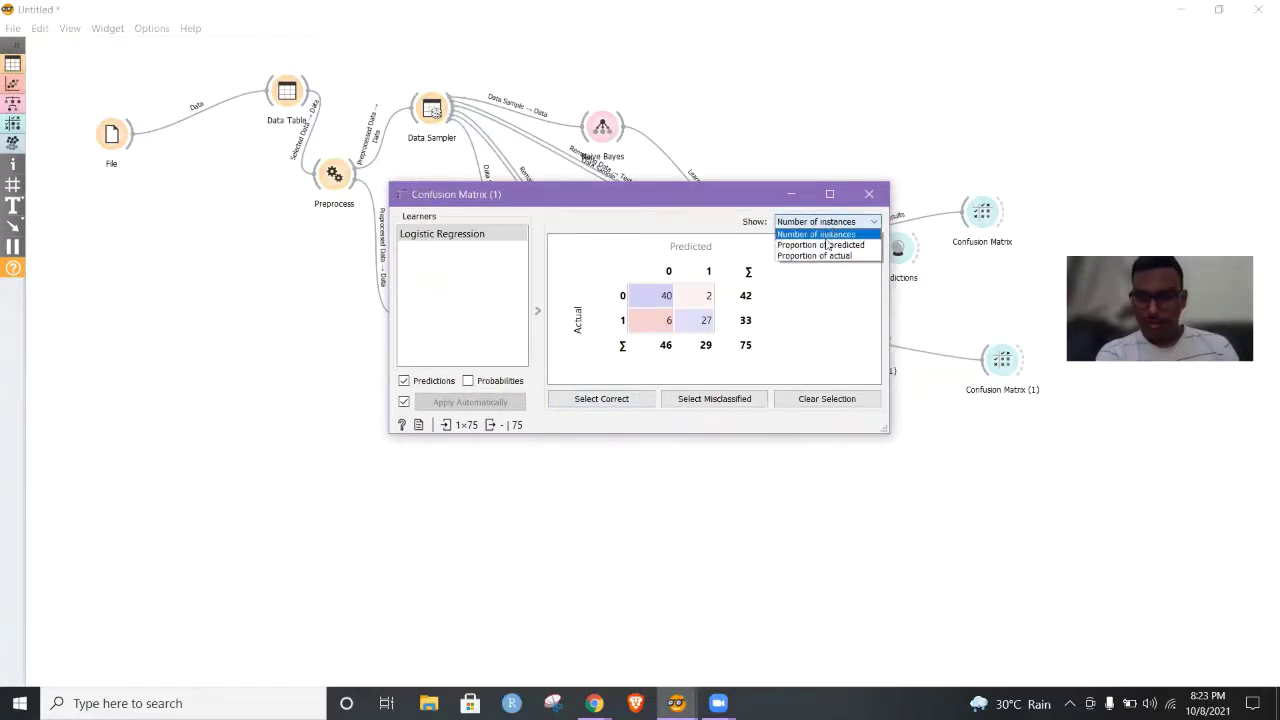
left_click(826, 245)
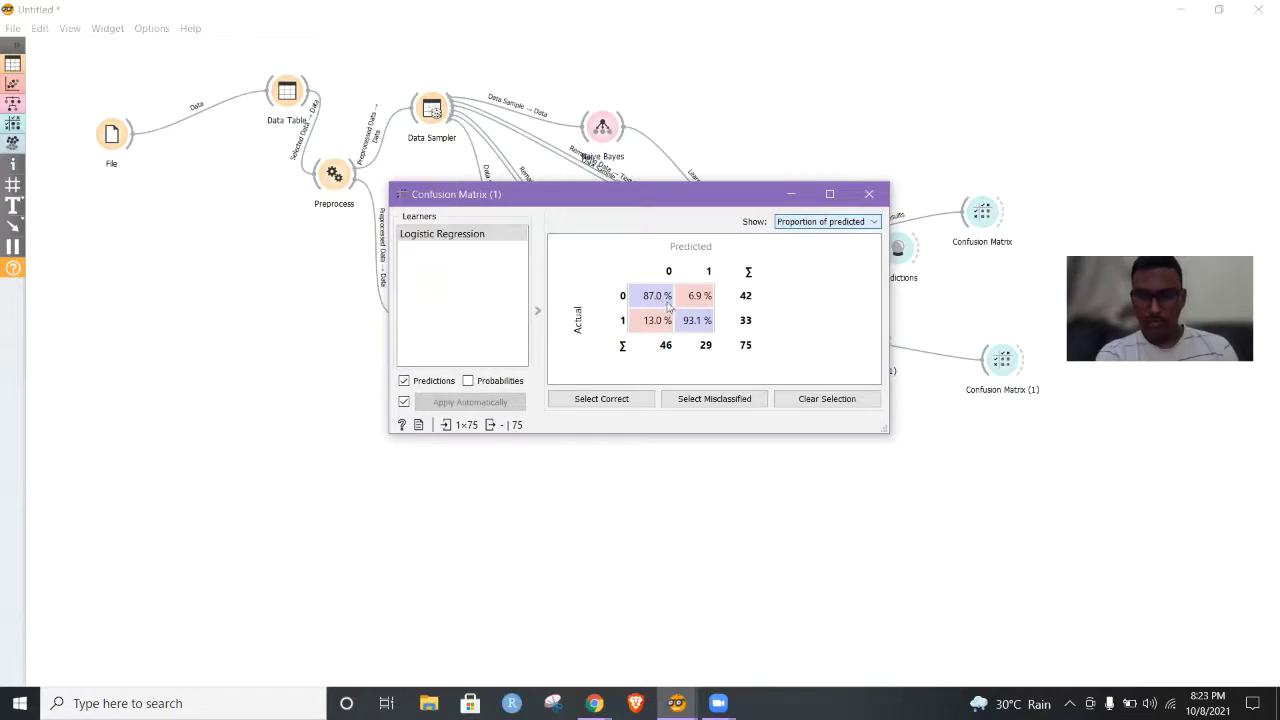
left_click_drag(651, 205, 558, 248)
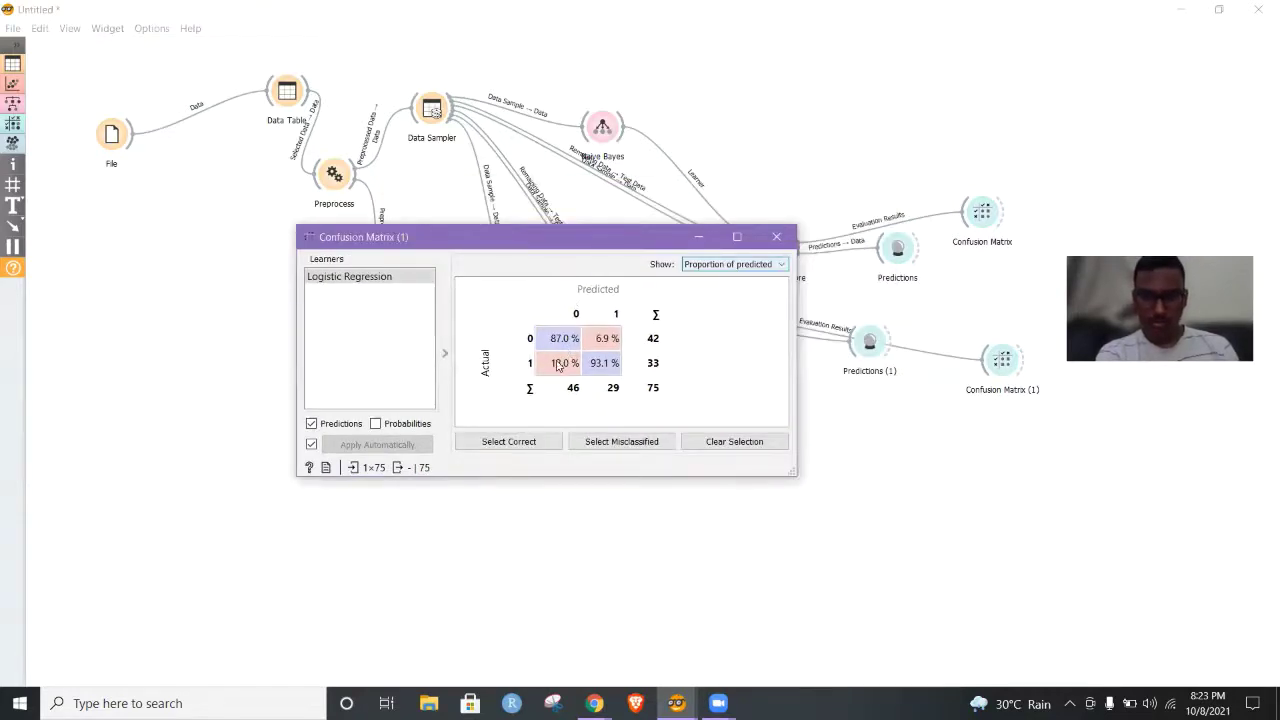
left_click(524, 445)
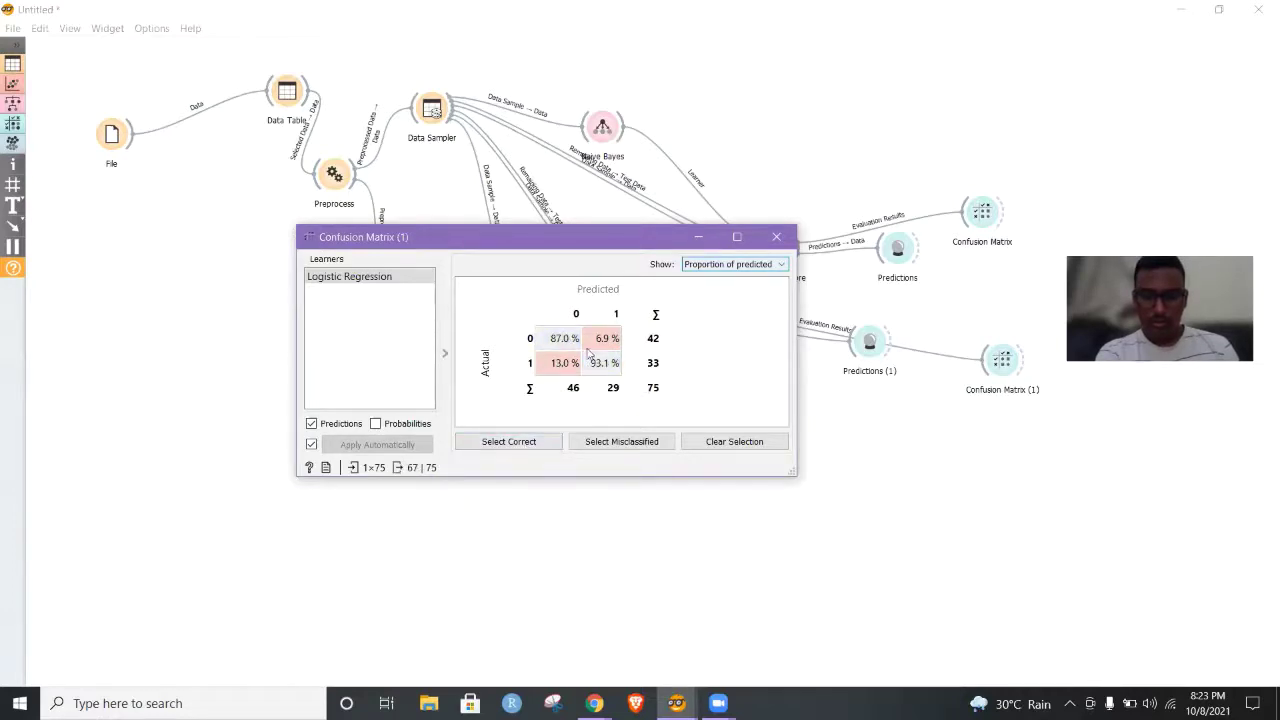
left_click(610, 443)
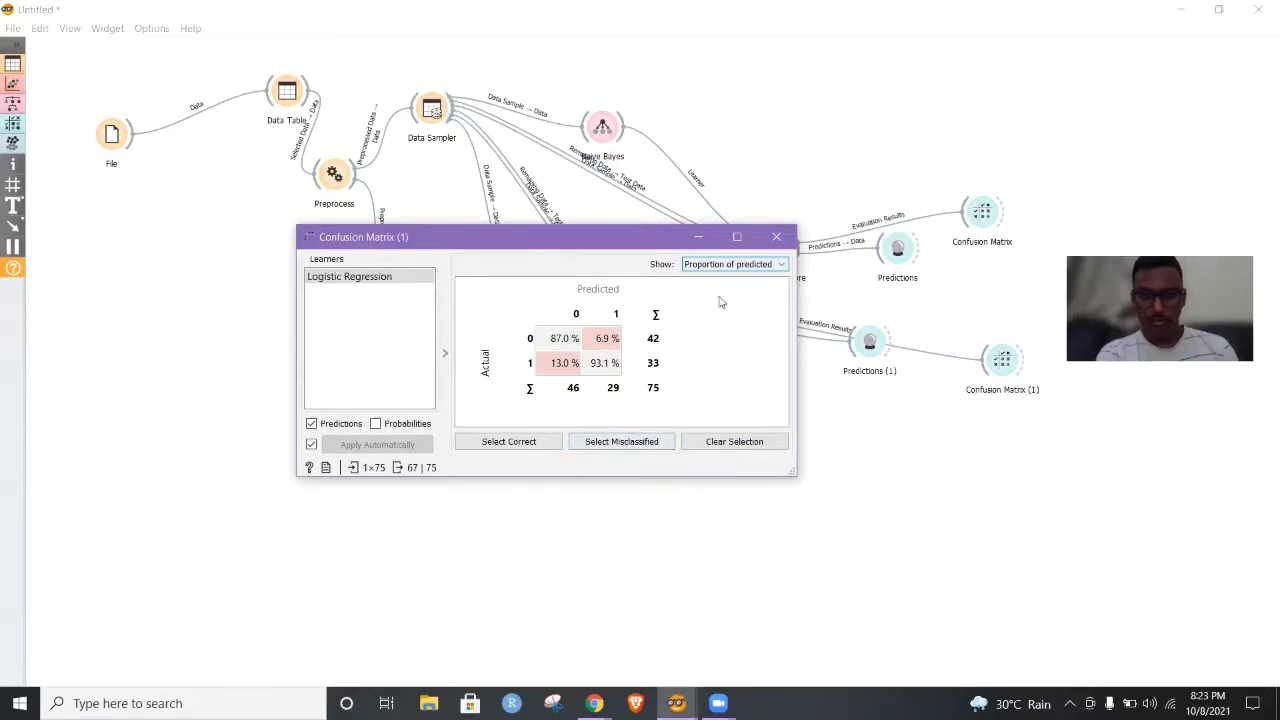
- Switch the Logistic Regression matrix back to Number of instances and close it
left_click(748, 264)
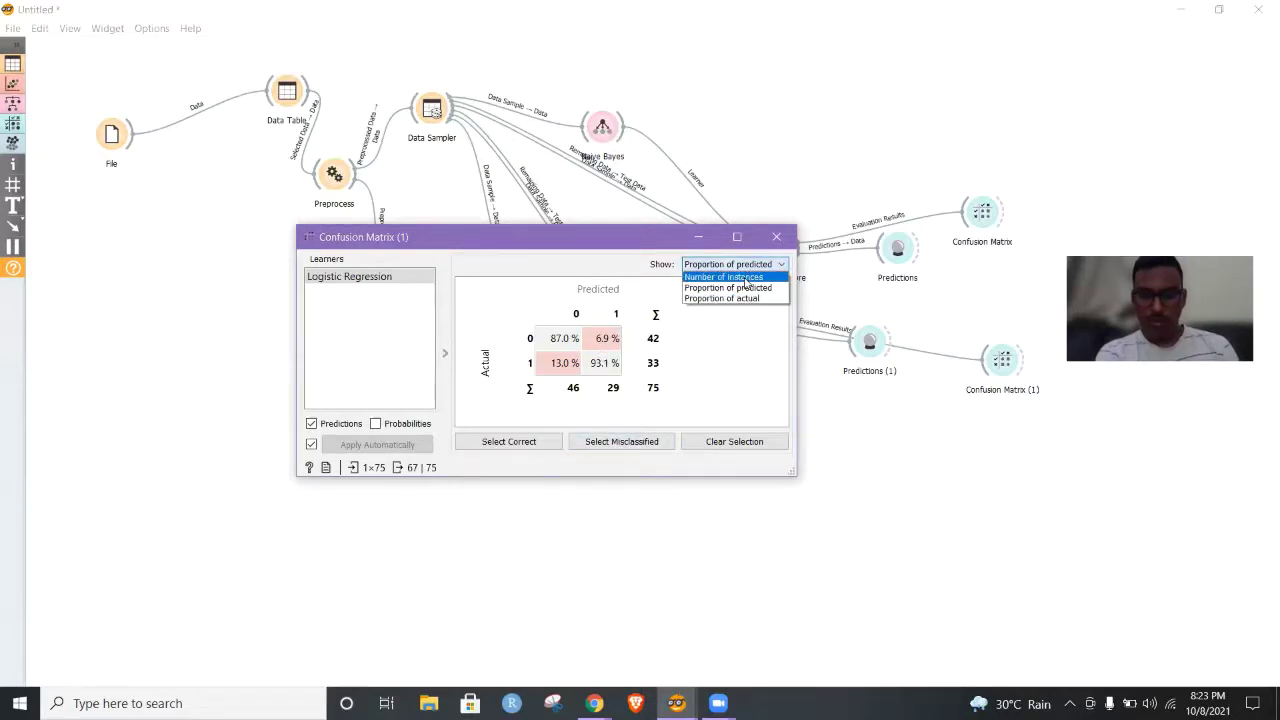
left_click(745, 278)
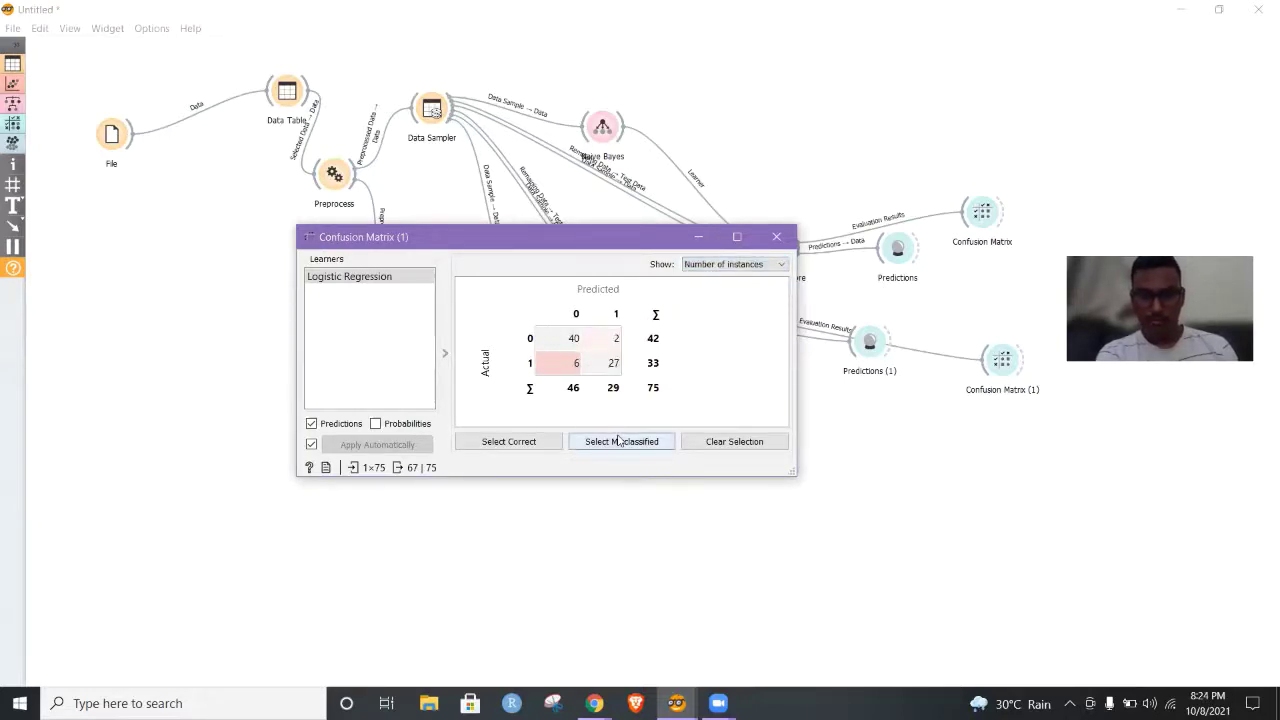
left_click(785, 246)
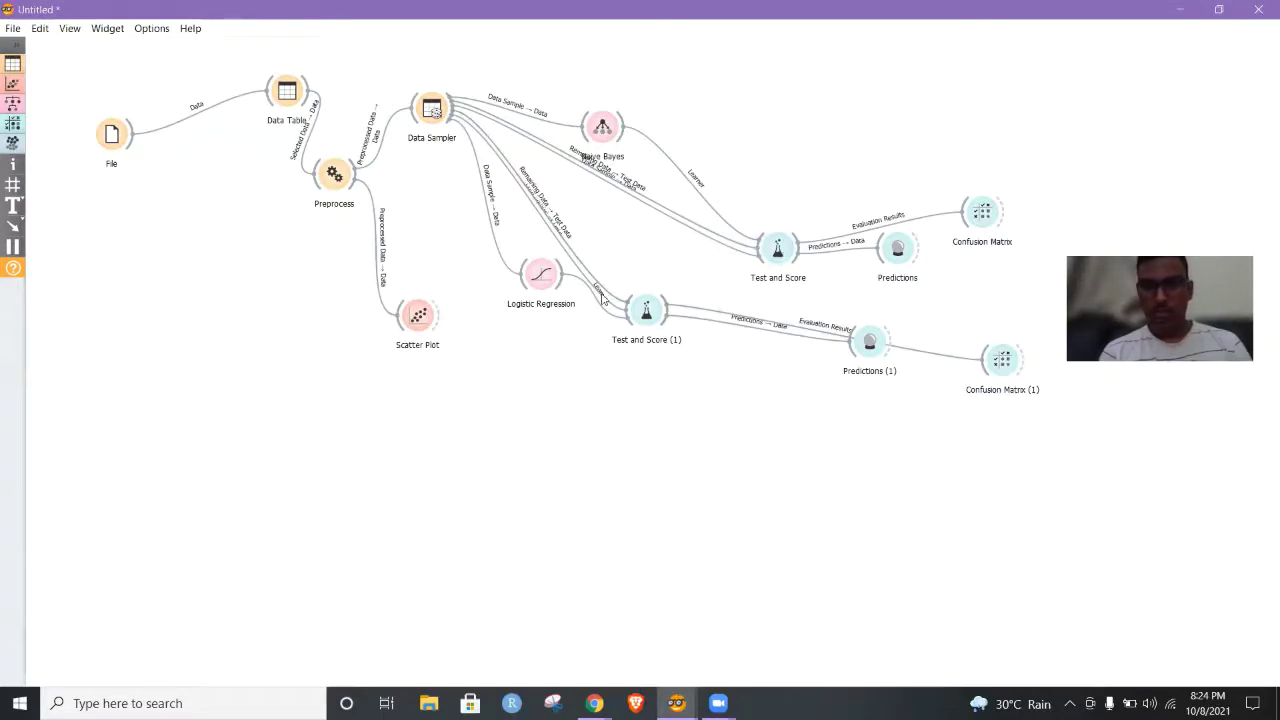
mouse_move(537, 287)
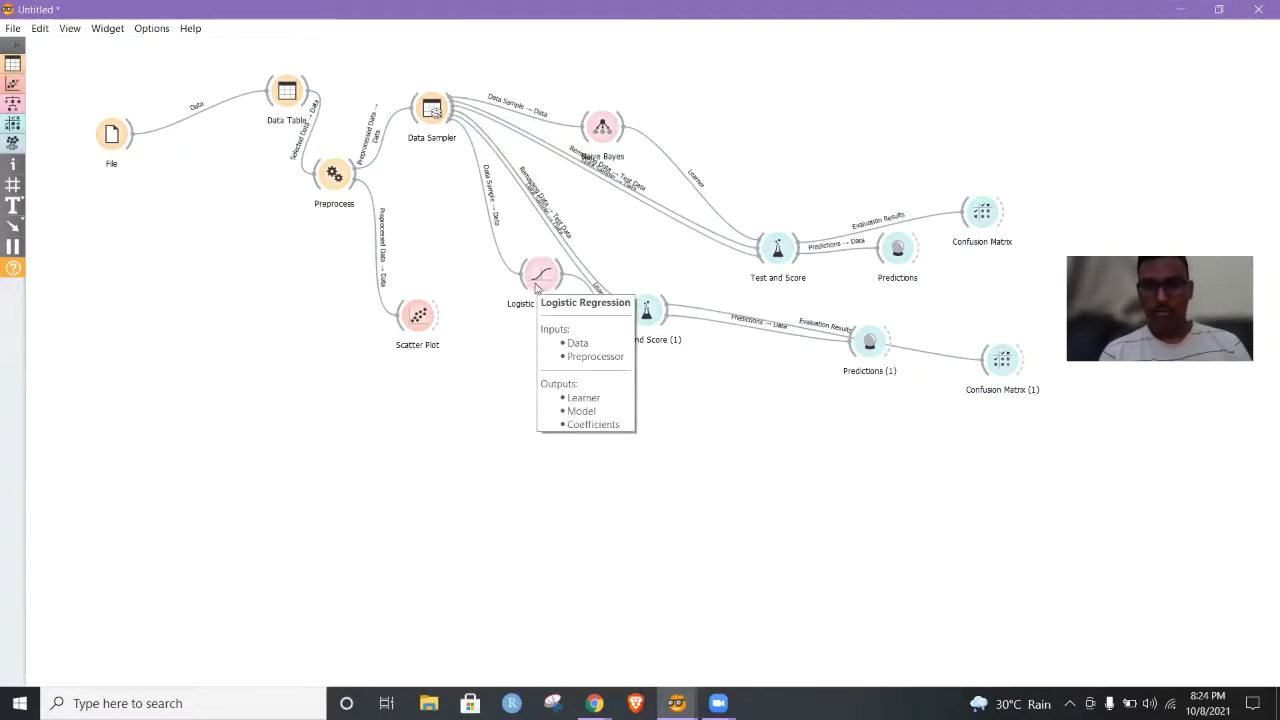